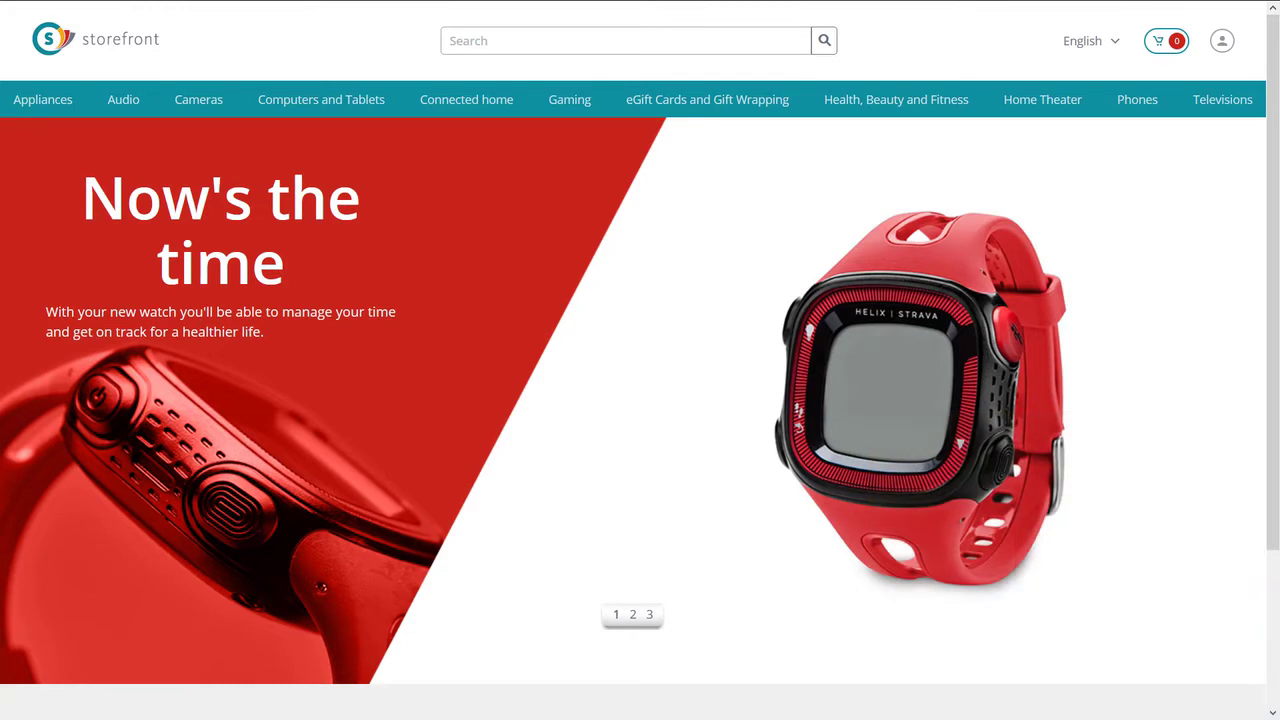
Show home carousel slides 2 and 3, then open the Appliances product listing
{"action": "left_click", "coordinate": [632, 615]}
{"action": "left_click", "coordinate": [649, 616]}
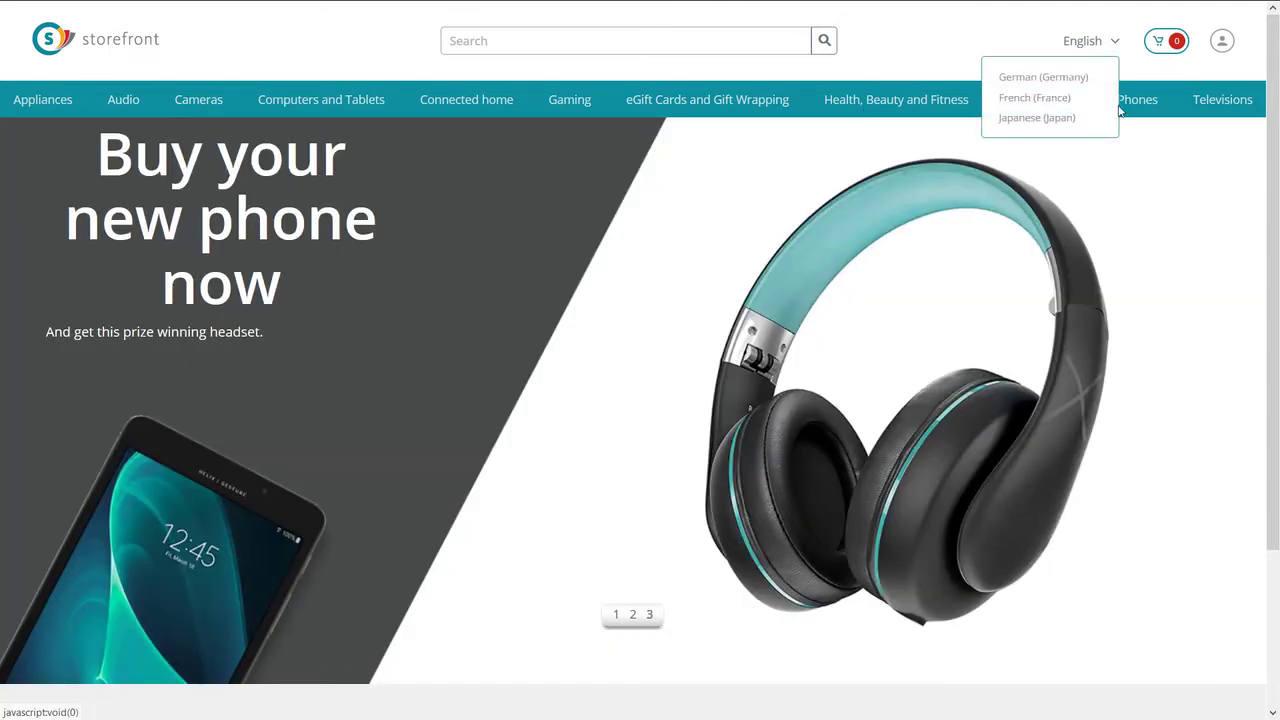
{"action": "left_click", "coordinate": [33, 104]}
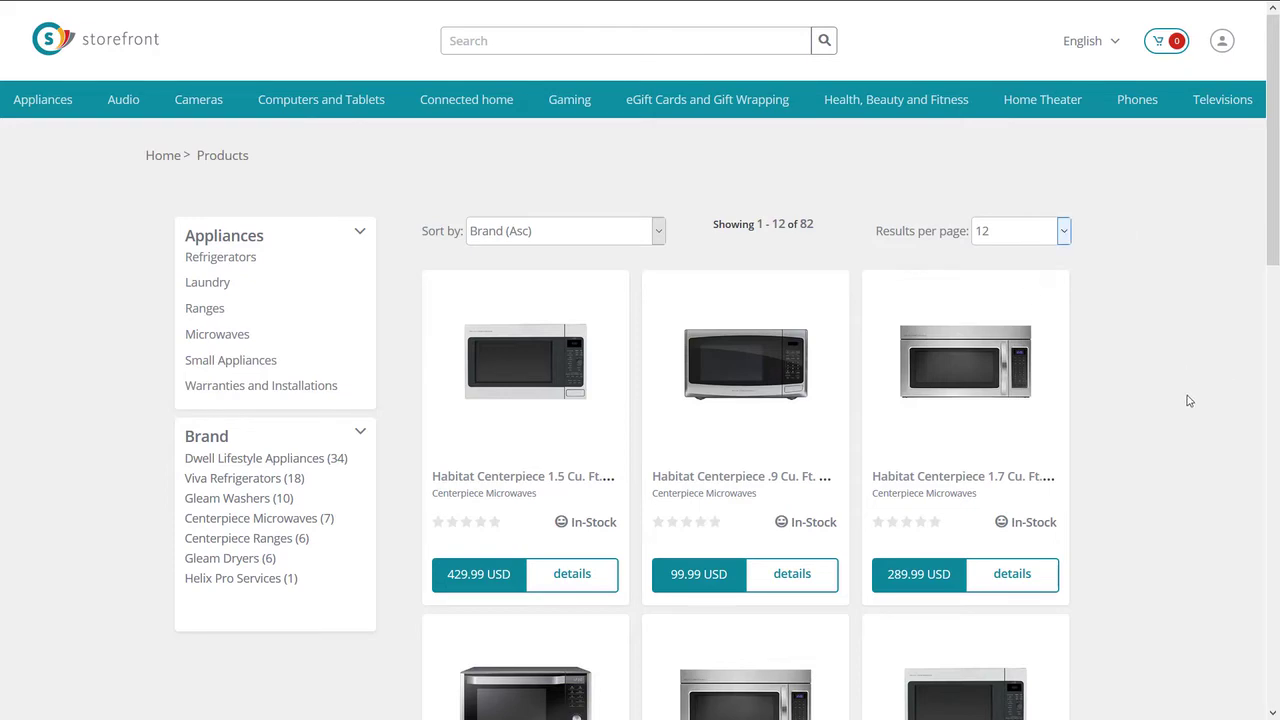
{"action": "scroll", "coordinate": [1183, 409], "scroll_direction": "down", "scroll_amount": 10}
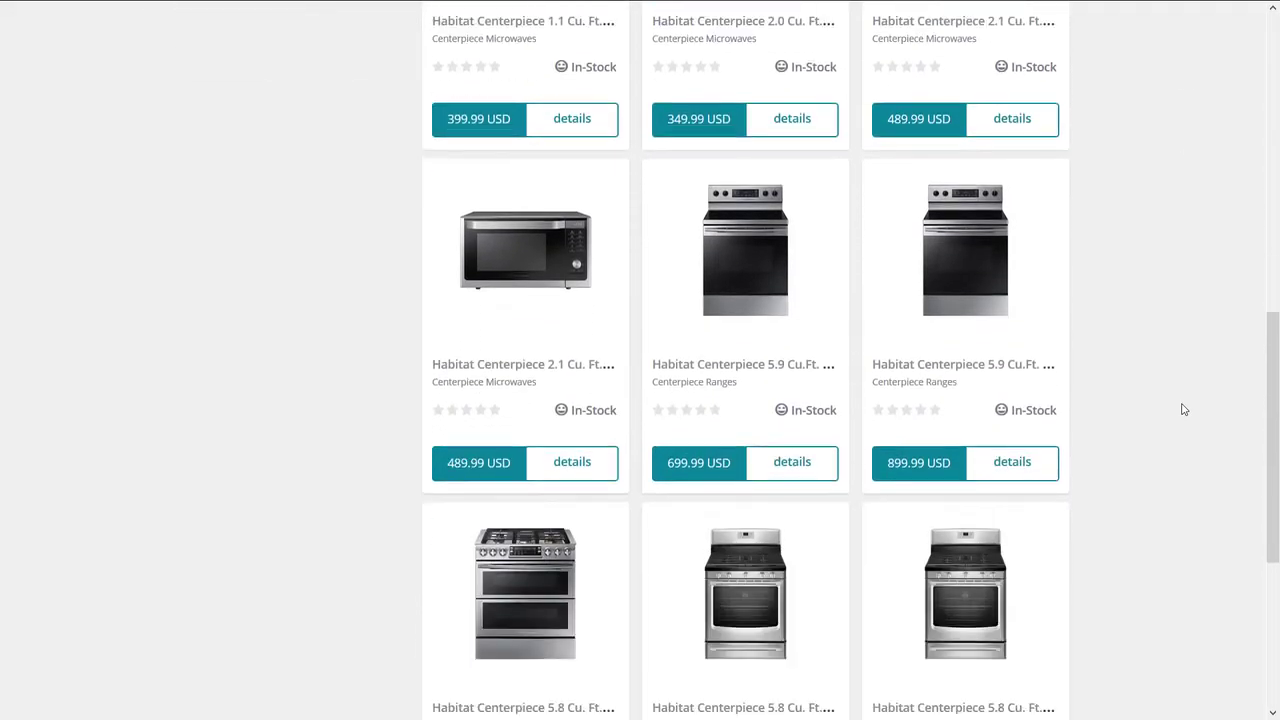
{"action": "scroll", "coordinate": [1183, 409], "scroll_direction": "up", "scroll_amount": 12}
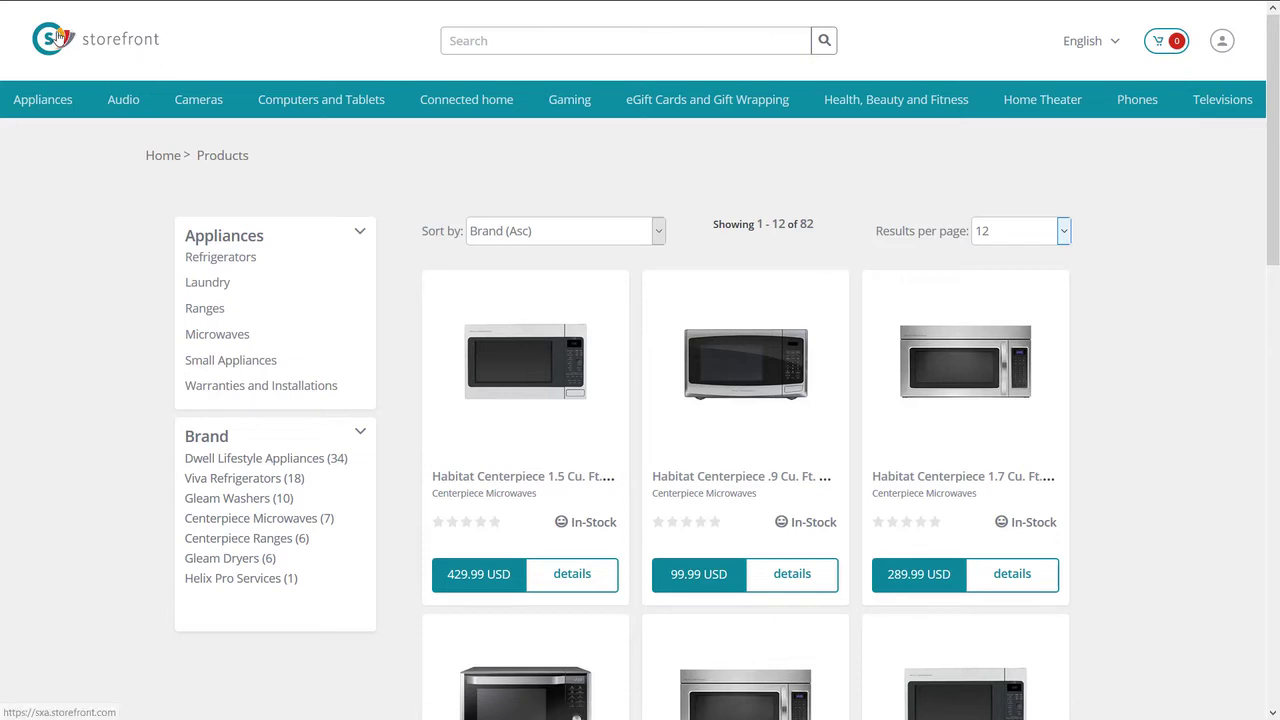
Search the store for 'speakers' and browse the 41 results sorted by List Price
{"action": "left_click", "coordinate": [481, 41]}
{"action": "type", "text": "speakers"}
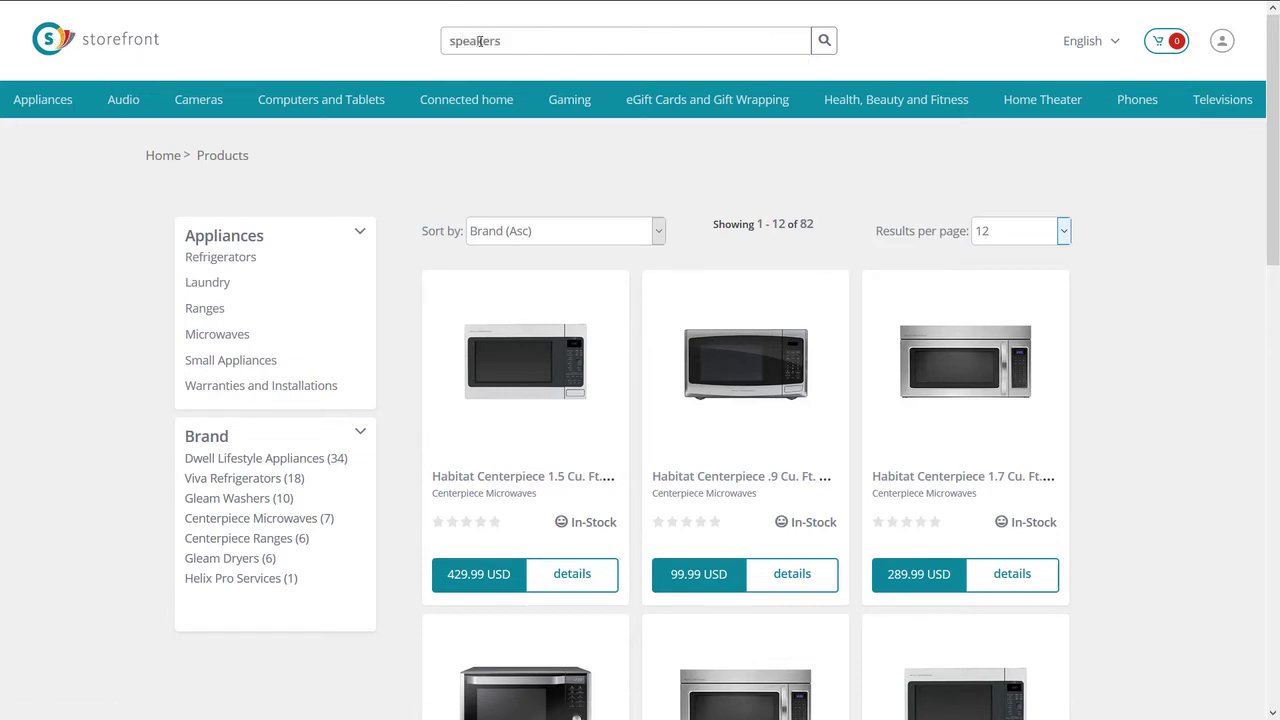
{"action": "key", "text": "Return"}
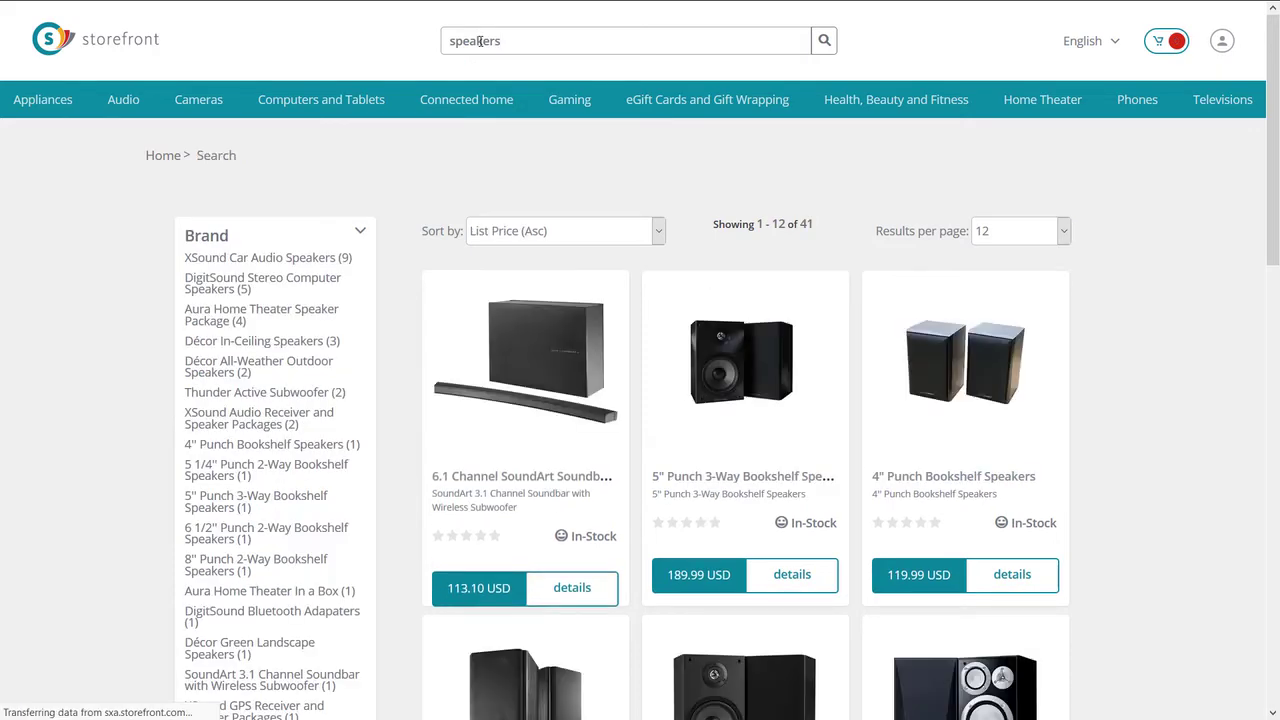
{"action": "scroll", "coordinate": [388, 267], "scroll_direction": "down", "scroll_amount": 1}
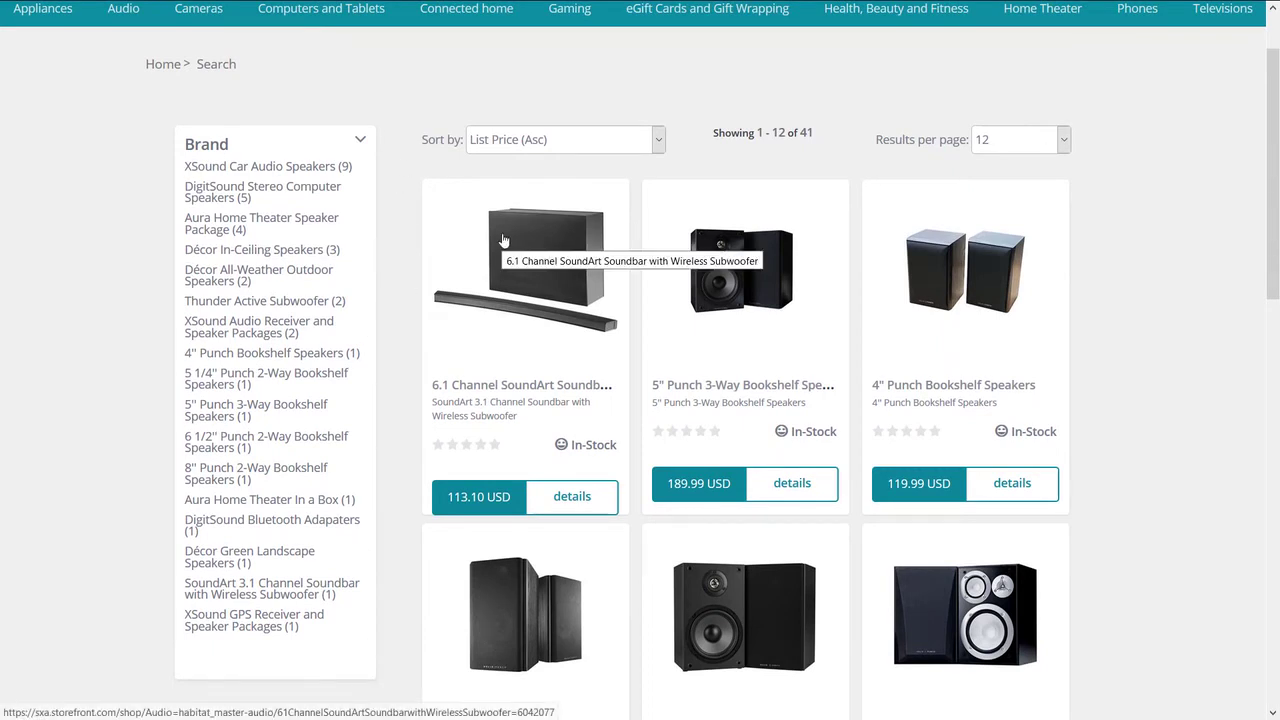
{"action": "scroll", "coordinate": [500, 248], "scroll_direction": "up", "scroll_amount": 1}
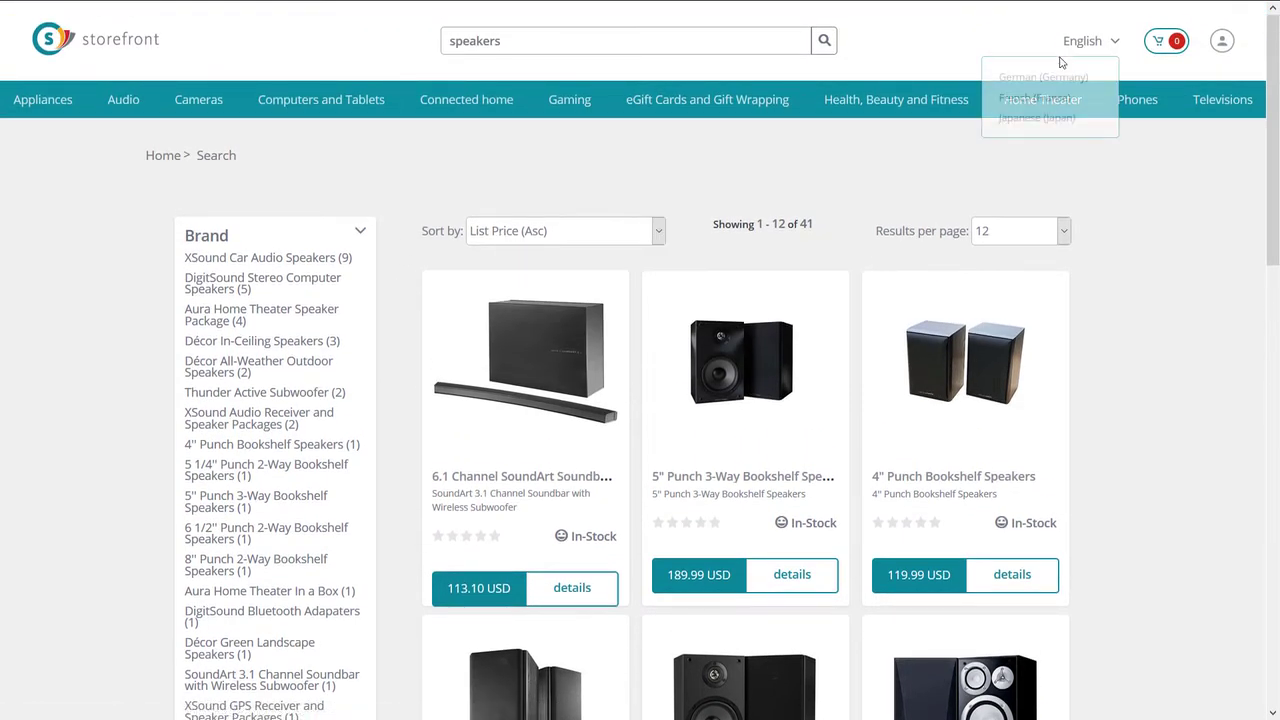
{"action": "mouse_move", "coordinate": [1082, 44]}
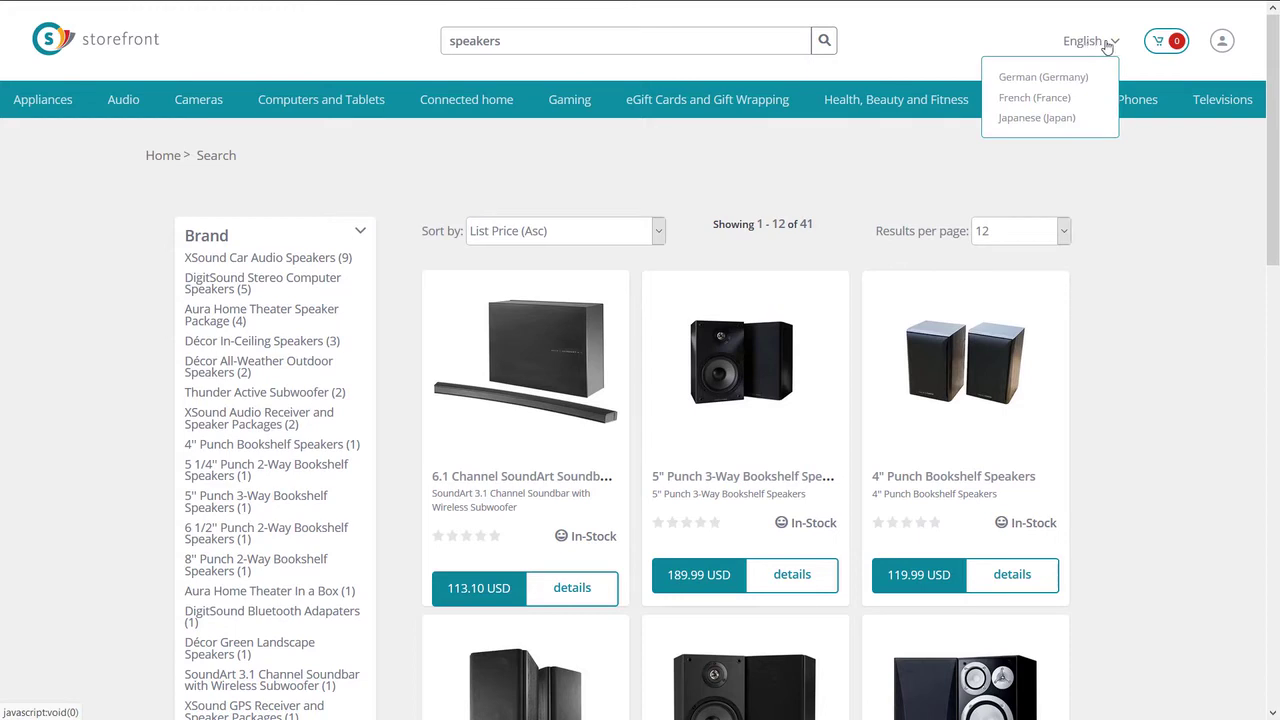
{"action": "mouse_move", "coordinate": [1160, 44]}
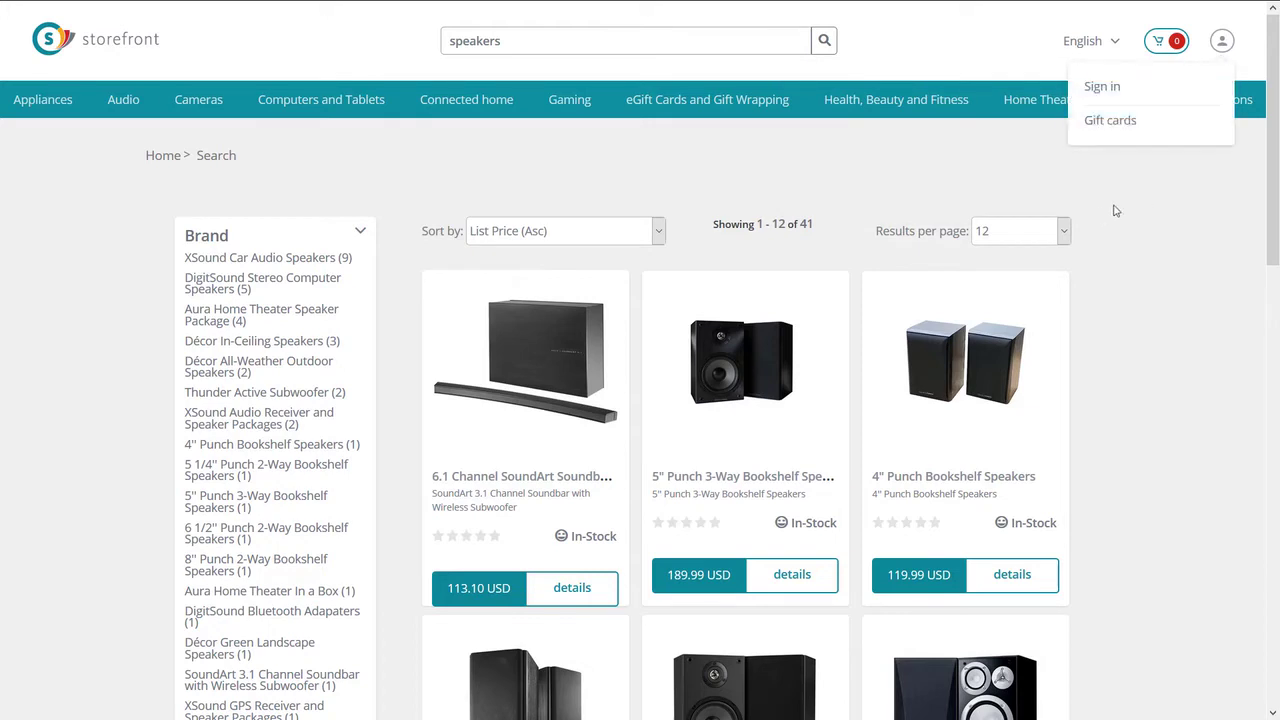
From Appliances, open the Habitat Centerpiece 1.5 Cu. Ft. Countertop Convection Microwave details page
{"action": "left_click", "coordinate": [50, 97]}
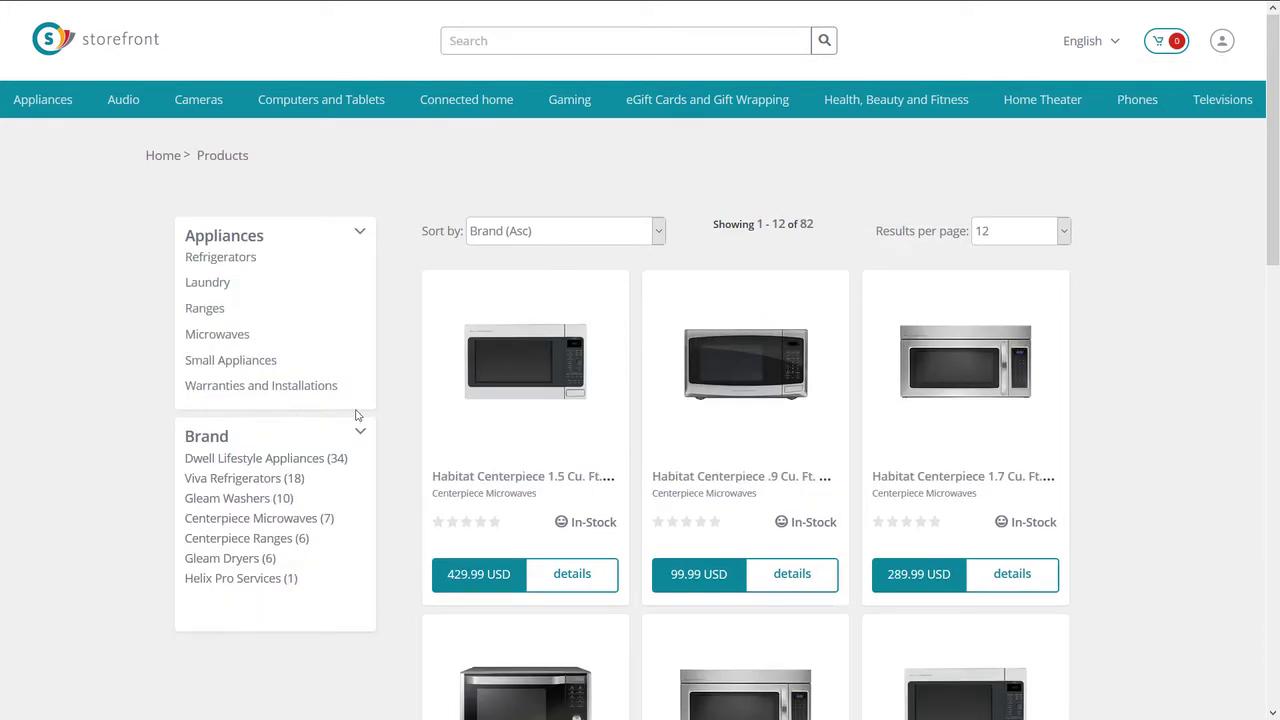
{"action": "left_click", "coordinate": [505, 367]}
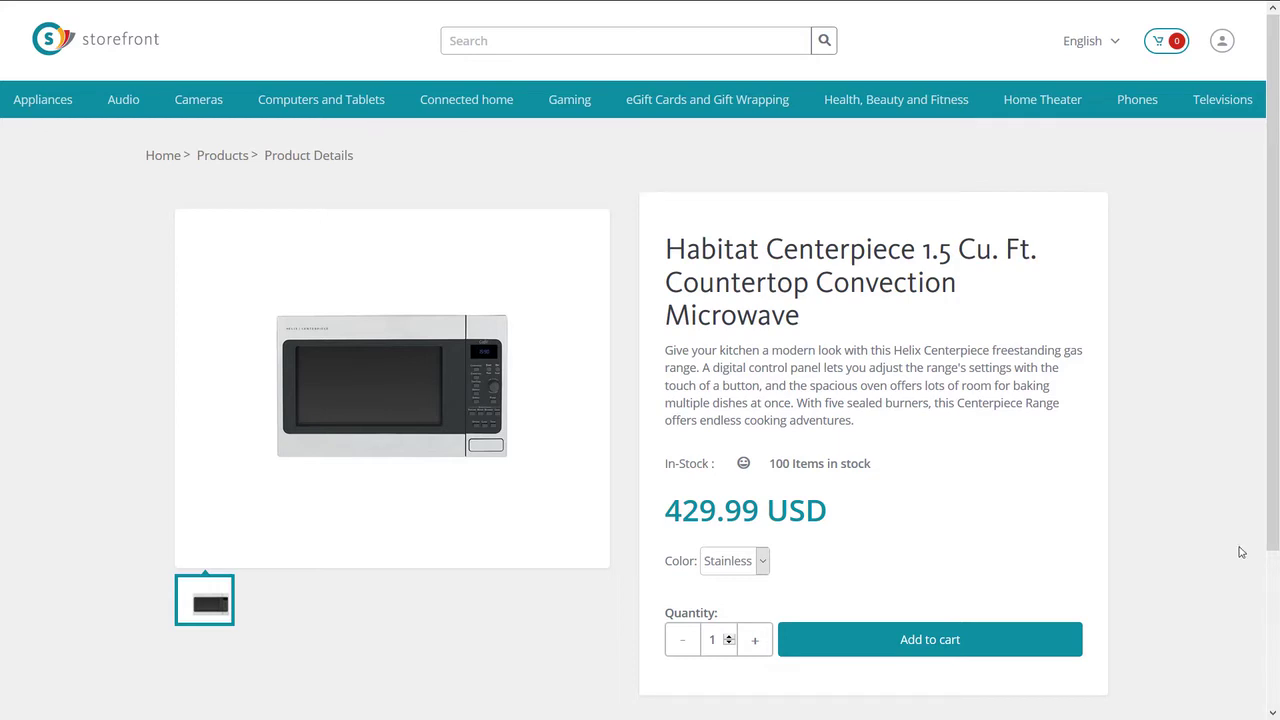
Add the microwave in Stainless colour (429.99 USD) to the cart and return to Appliances
{"action": "left_click", "coordinate": [761, 565]}
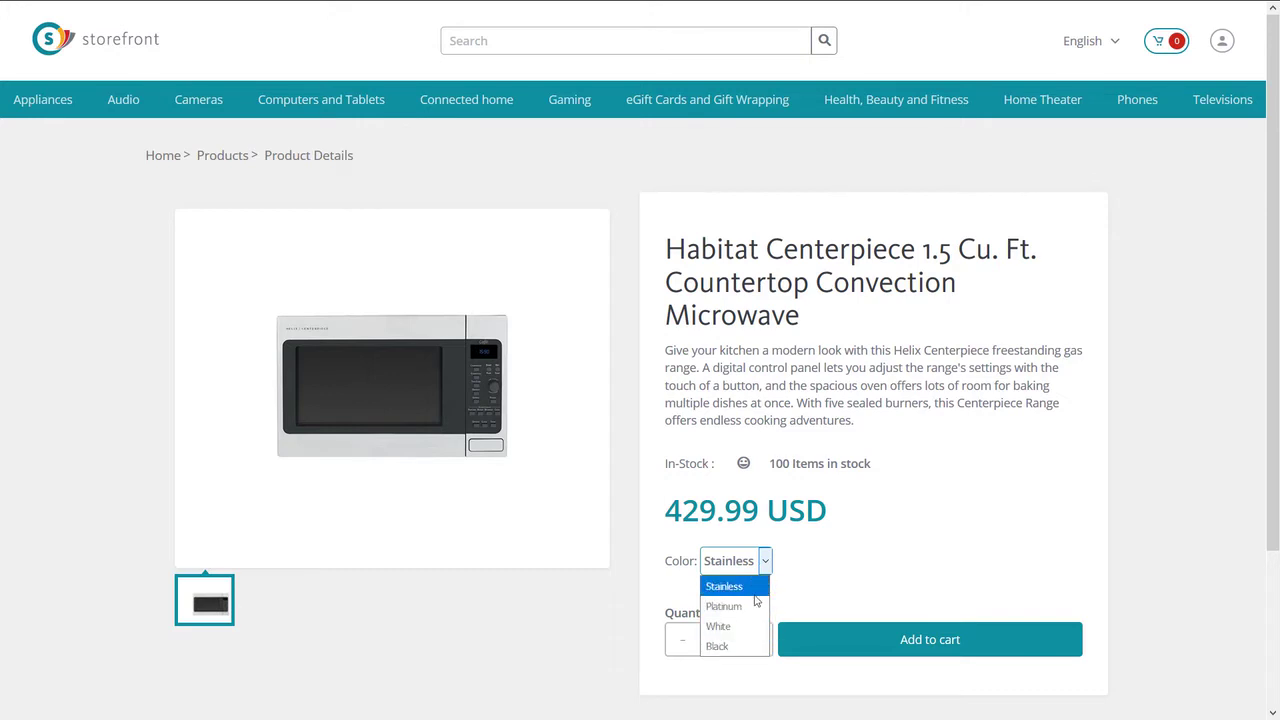
{"action": "left_click", "coordinate": [826, 563]}
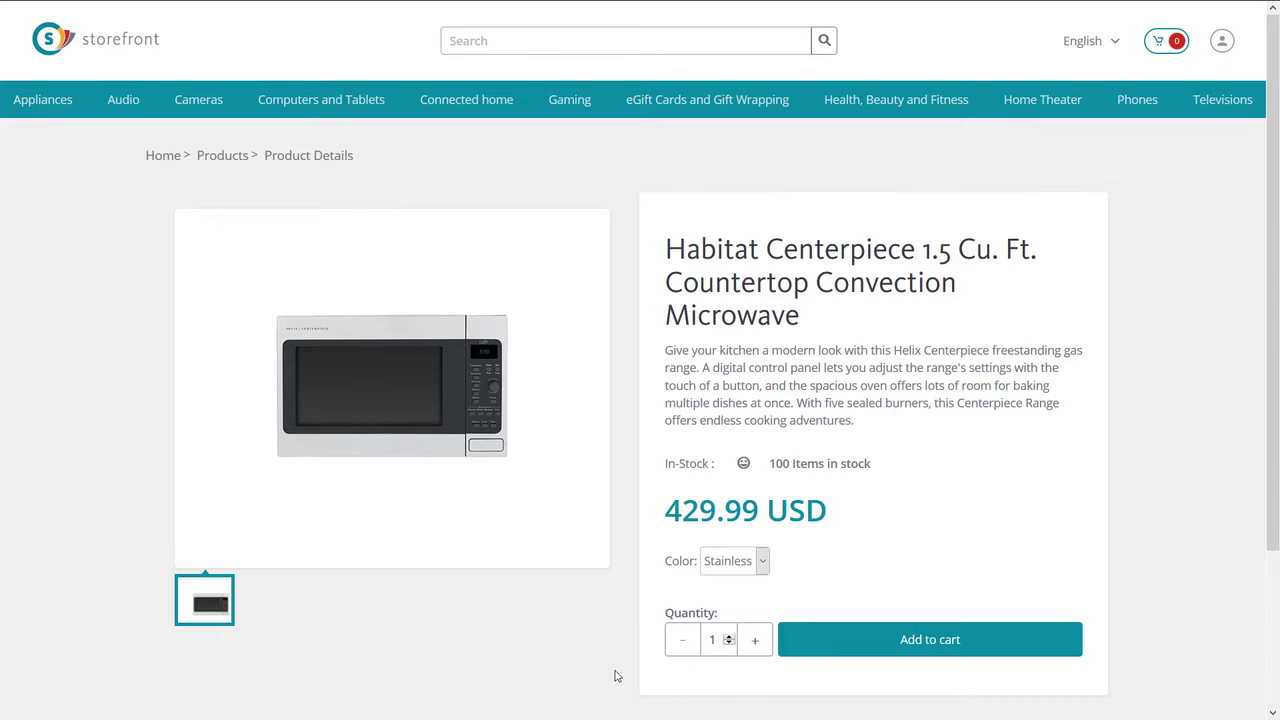
{"action": "left_click", "coordinate": [915, 639]}
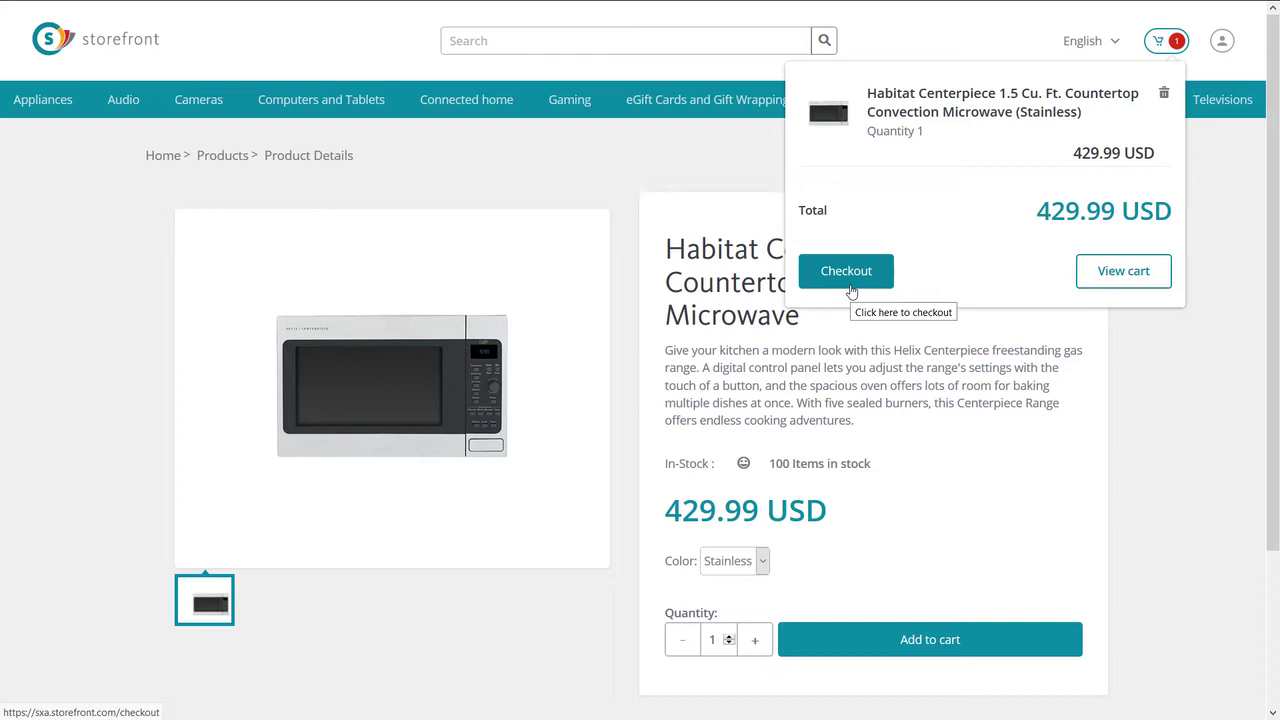
{"action": "left_click", "coordinate": [45, 103]}
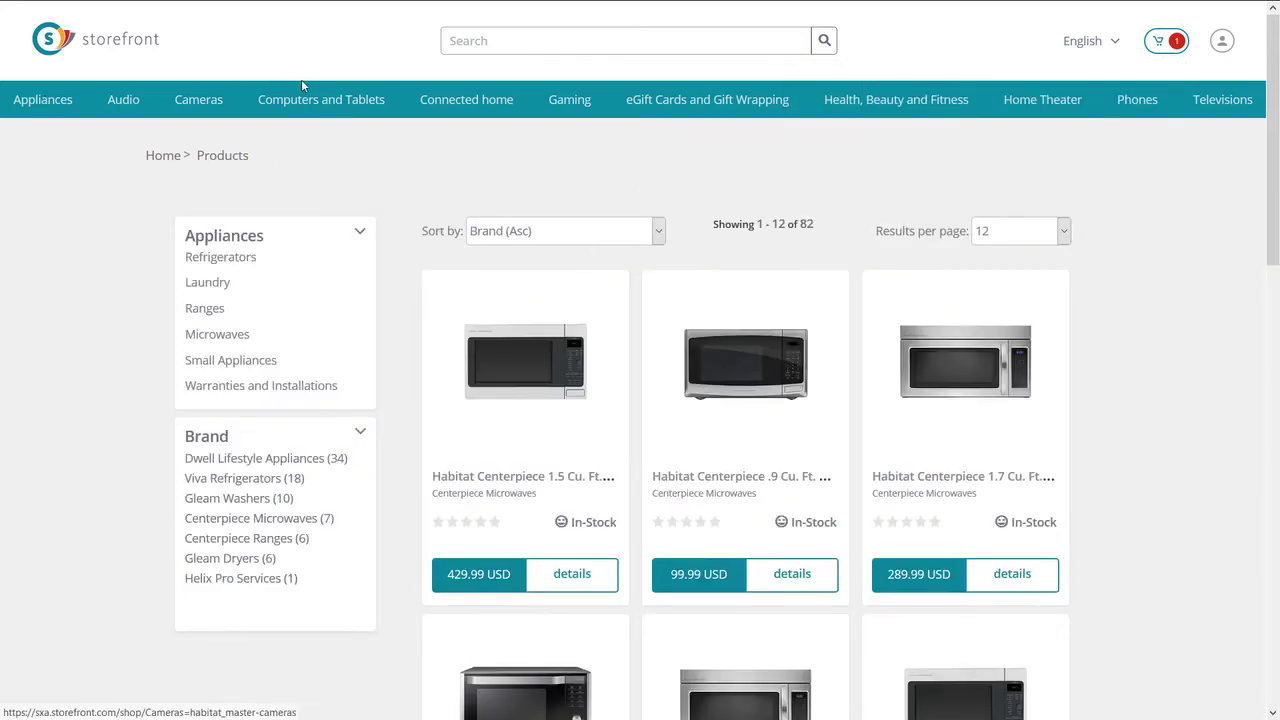
Add two Codex 6" eReaders from Computers and Tablets to the cart and view the 807.99 USD cart
{"action": "left_click", "coordinate": [310, 99]}
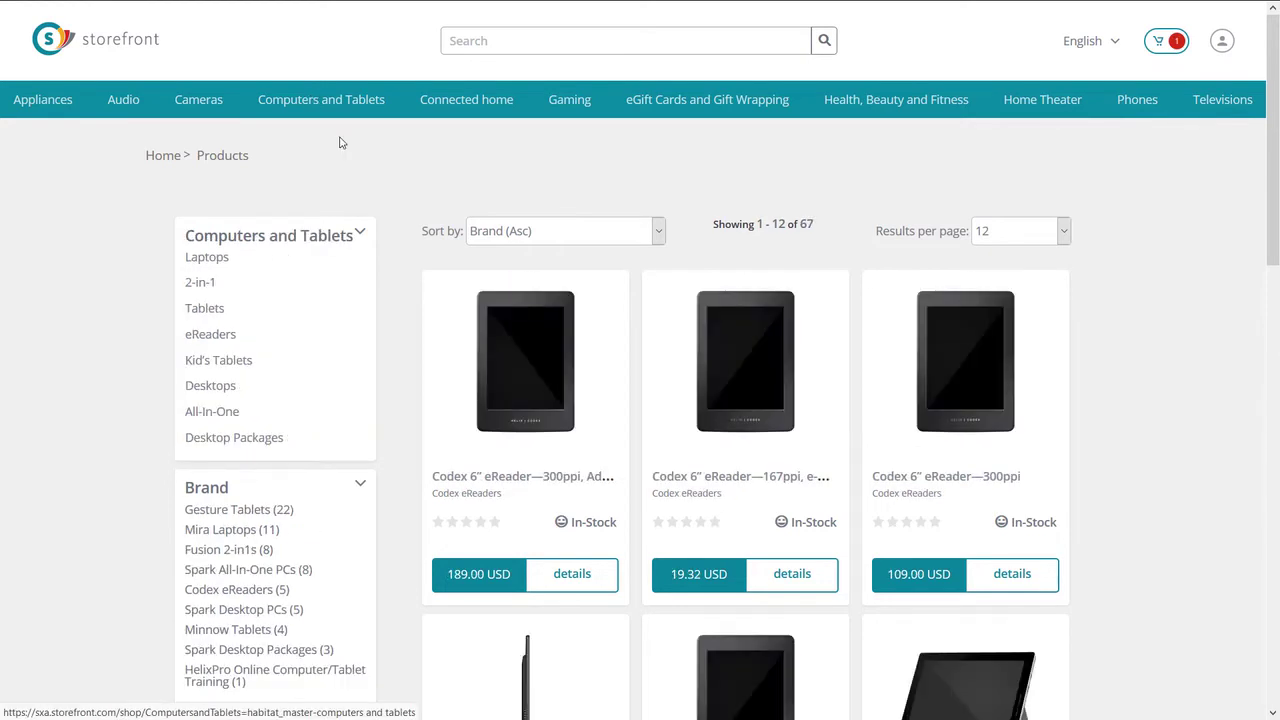
{"action": "left_click", "coordinate": [514, 352]}
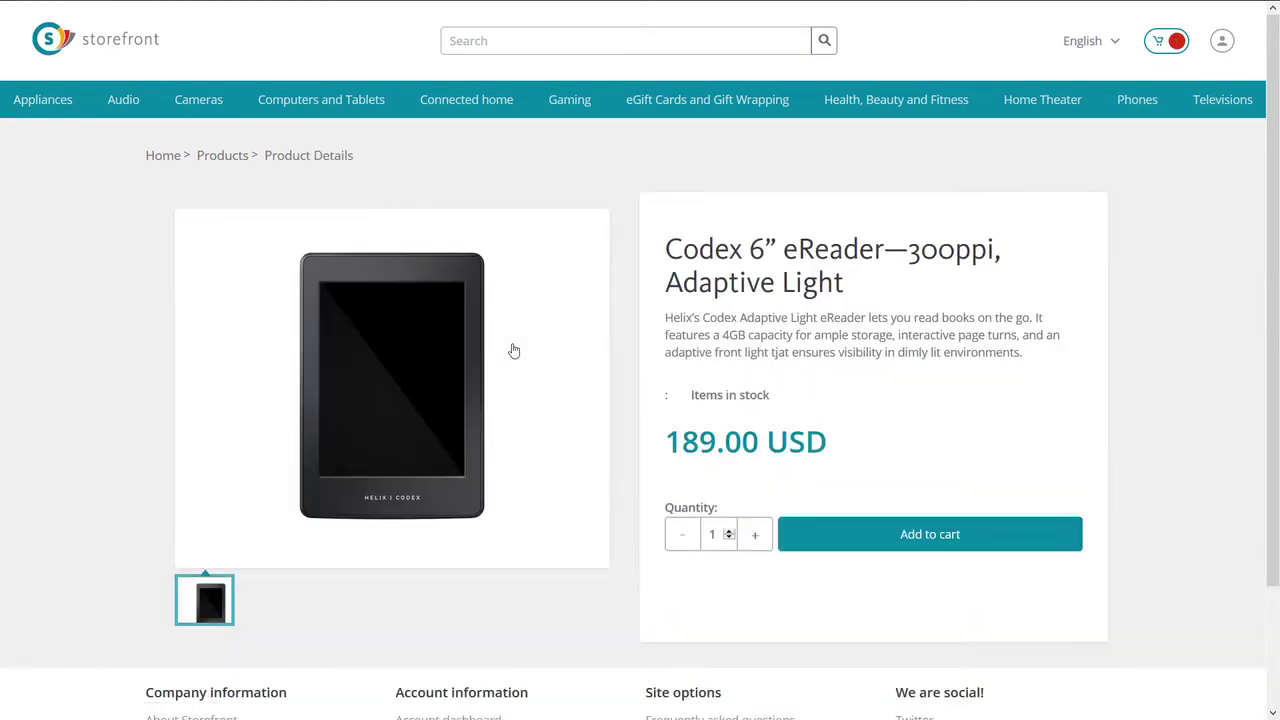
{"action": "left_click", "coordinate": [757, 540]}
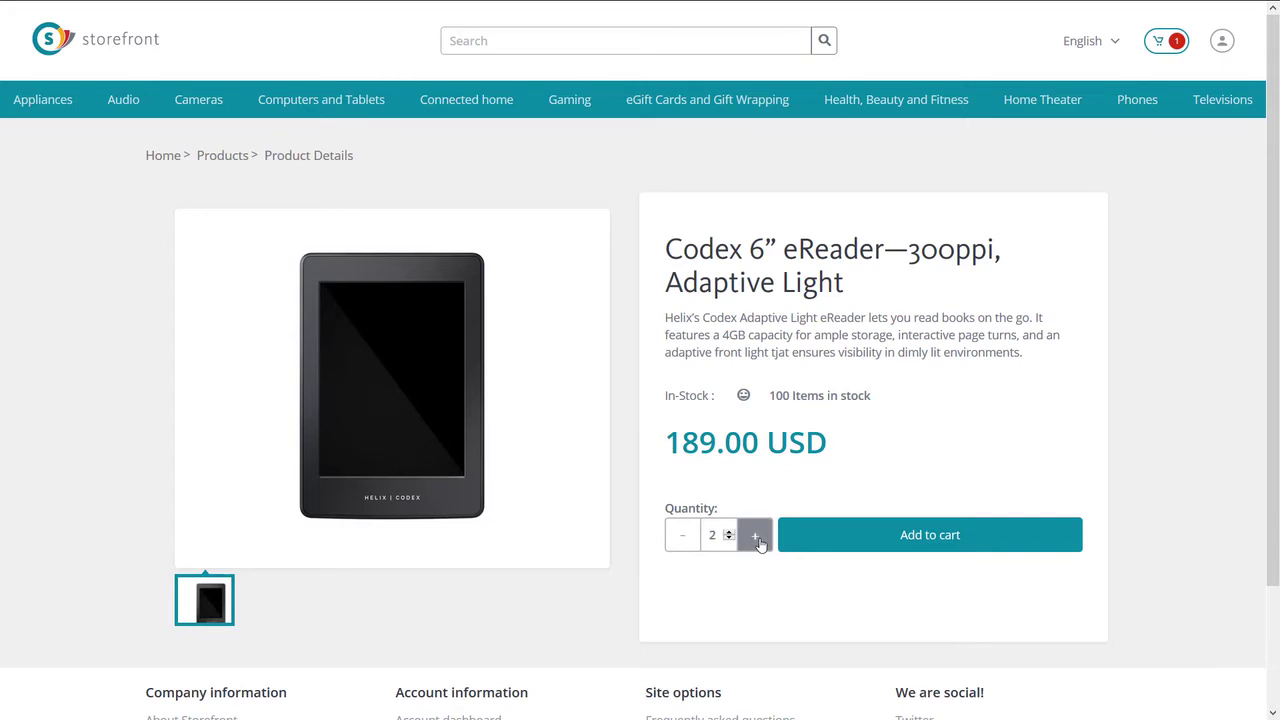
{"action": "left_click", "coordinate": [932, 537]}
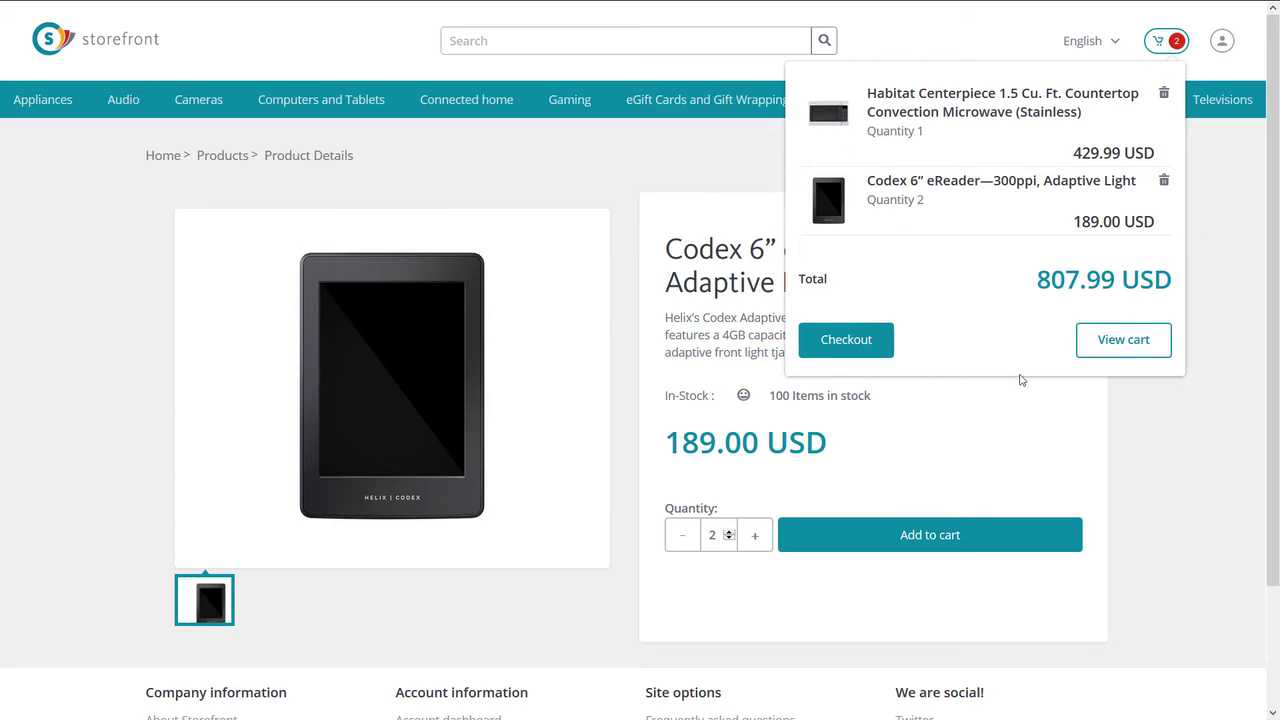
{"action": "left_click", "coordinate": [1131, 340]}
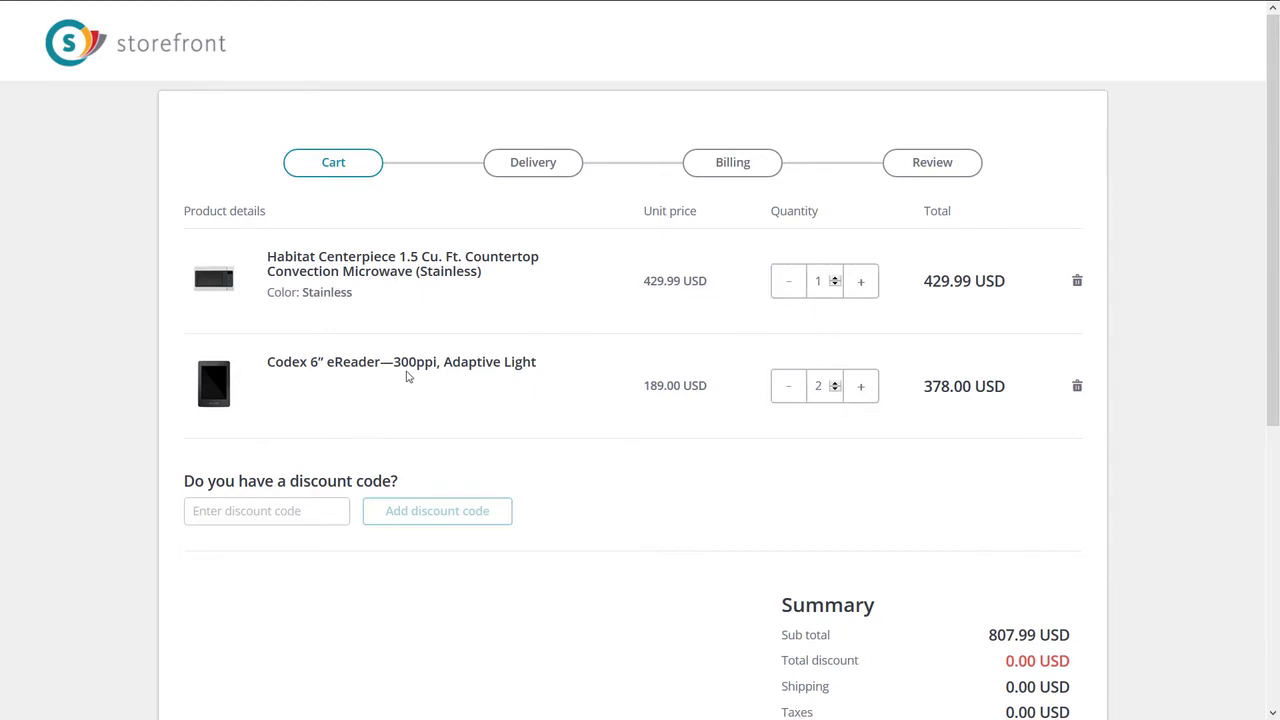
{"action": "scroll", "coordinate": [406, 374], "scroll_direction": "down", "scroll_amount": 2}
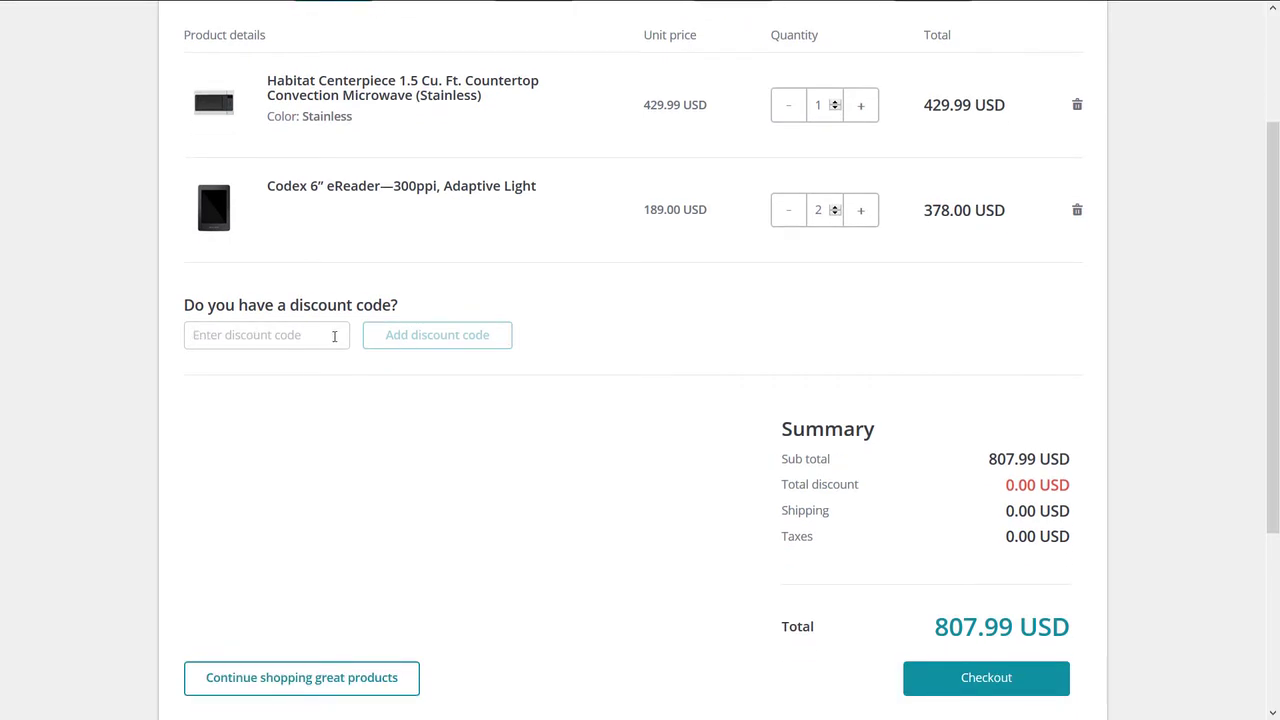
{"action": "scroll", "coordinate": [130, 335], "scroll_direction": "down", "scroll_amount": 2}
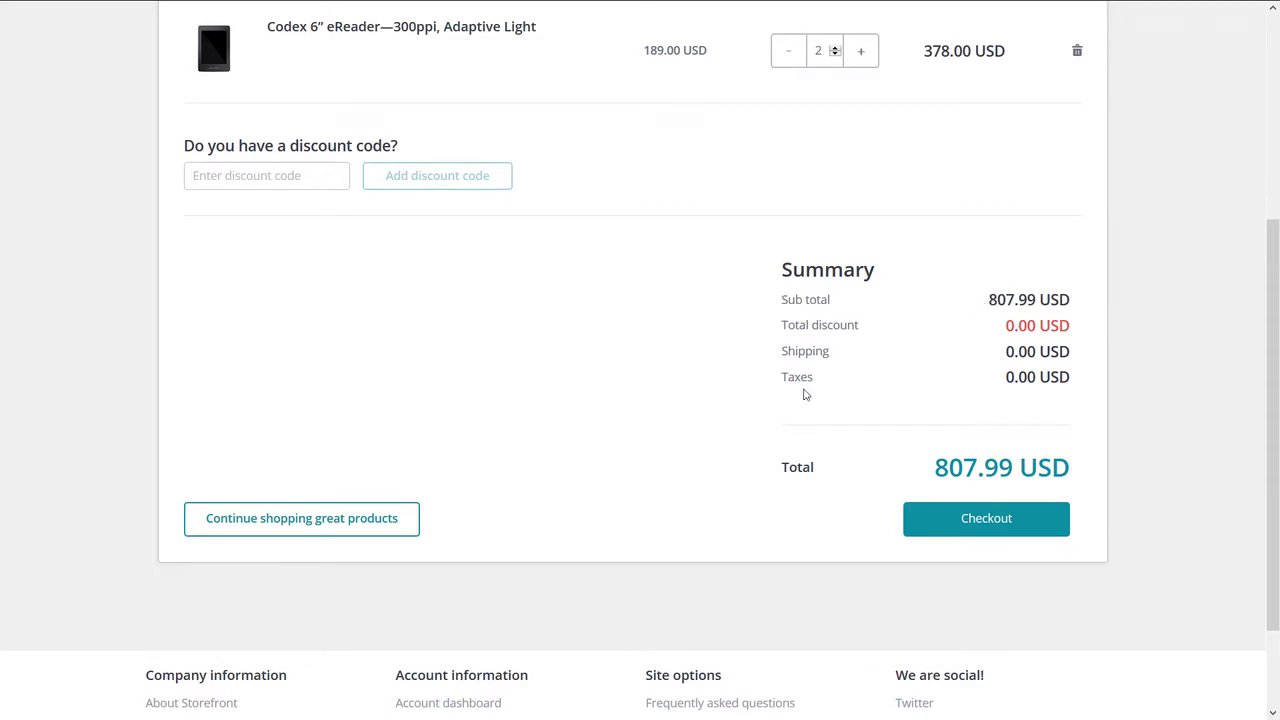
{"action": "scroll", "coordinate": [634, 382], "scroll_direction": "up", "scroll_amount": 3}
{"action": "scroll", "coordinate": [634, 383], "scroll_direction": "up", "scroll_amount": 2}
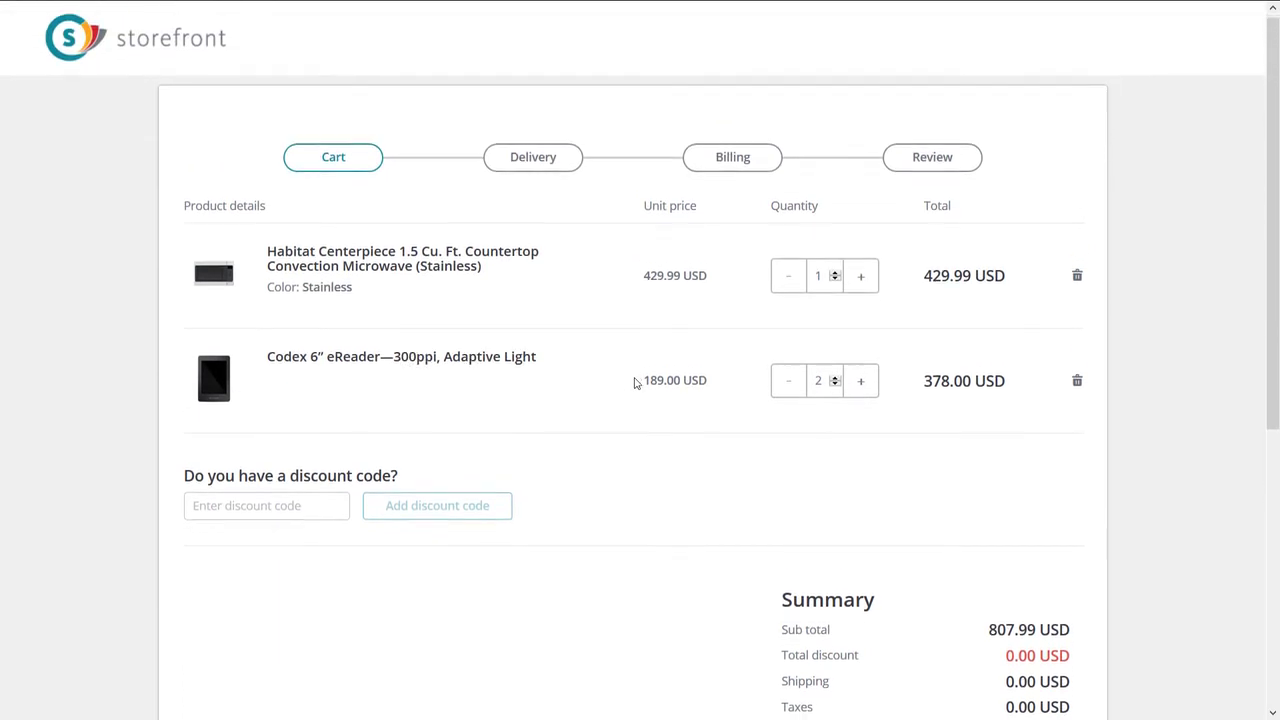
{"action": "scroll", "coordinate": [634, 382], "scroll_direction": "down", "scroll_amount": 4}
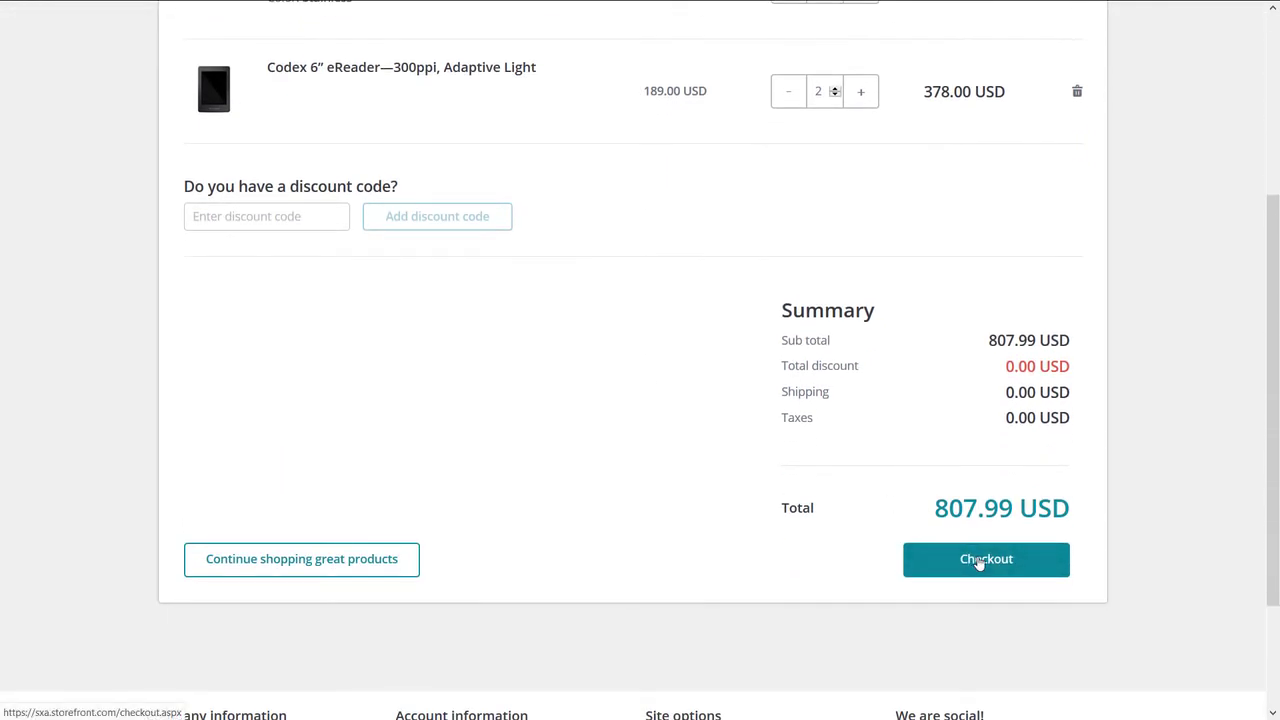
Proceed to checkout and change the Delivery preferences dropdown to Ship items
{"action": "left_click", "coordinate": [980, 563]}
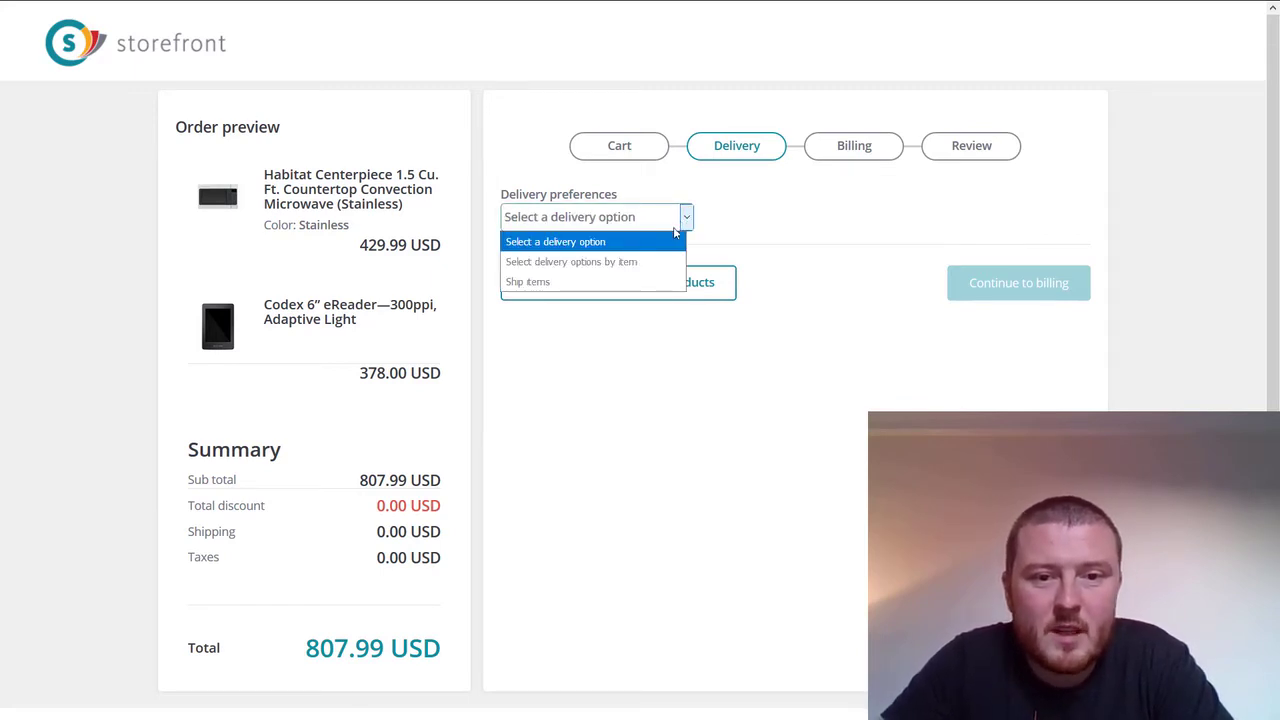
{"action": "left_click", "coordinate": [655, 260]}
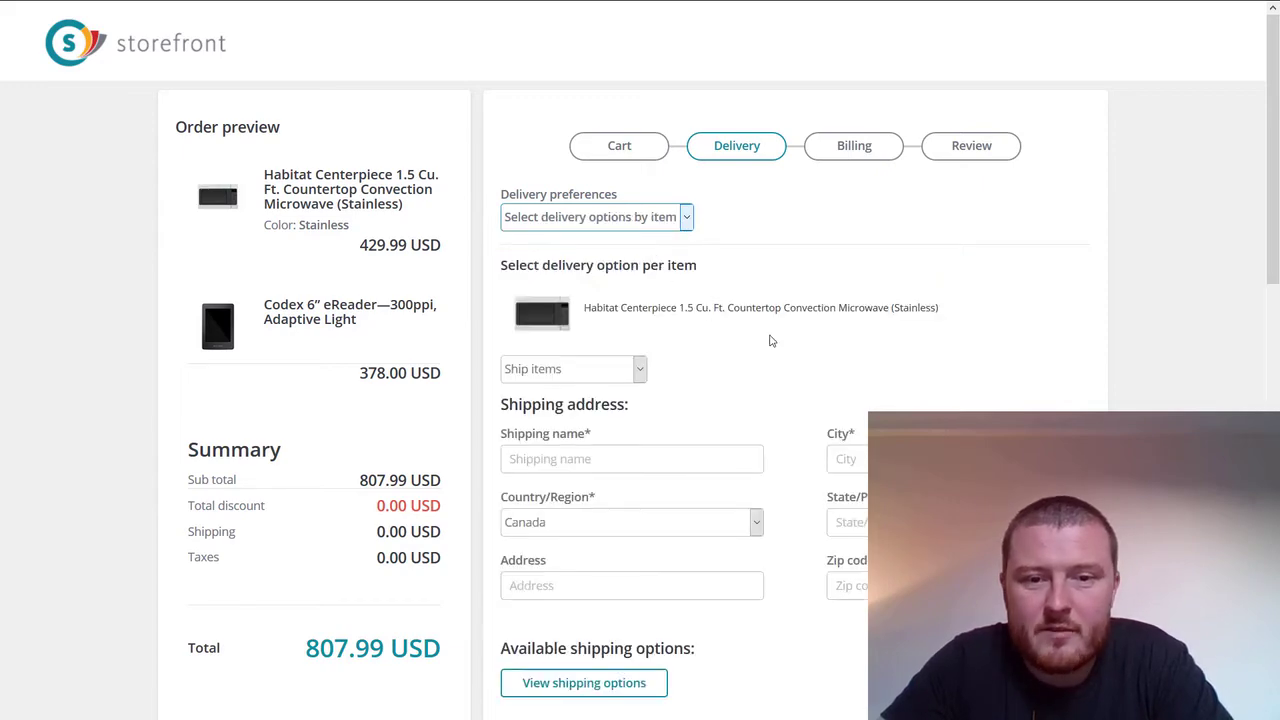
{"action": "scroll", "coordinate": [770, 341], "scroll_direction": "down", "scroll_amount": 5}
{"action": "scroll", "coordinate": [770, 341], "scroll_direction": "down", "scroll_amount": 1}
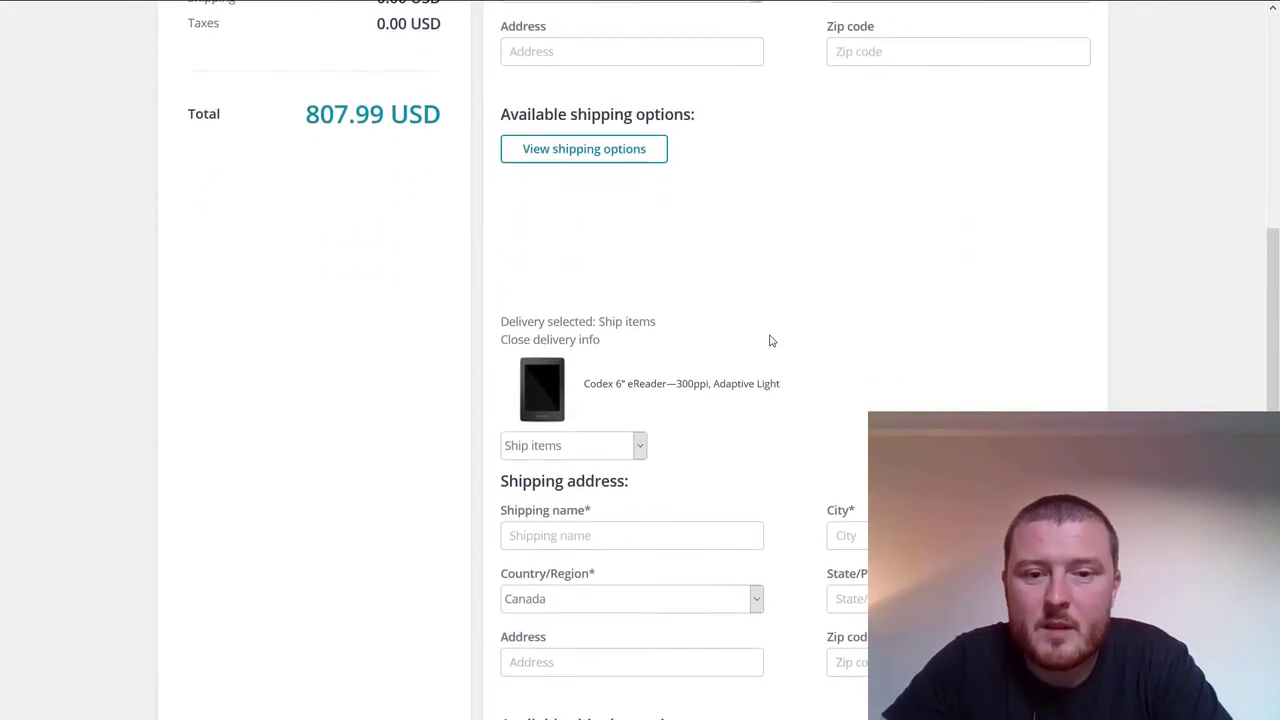
{"action": "scroll", "coordinate": [770, 341], "scroll_direction": "up", "scroll_amount": 5}
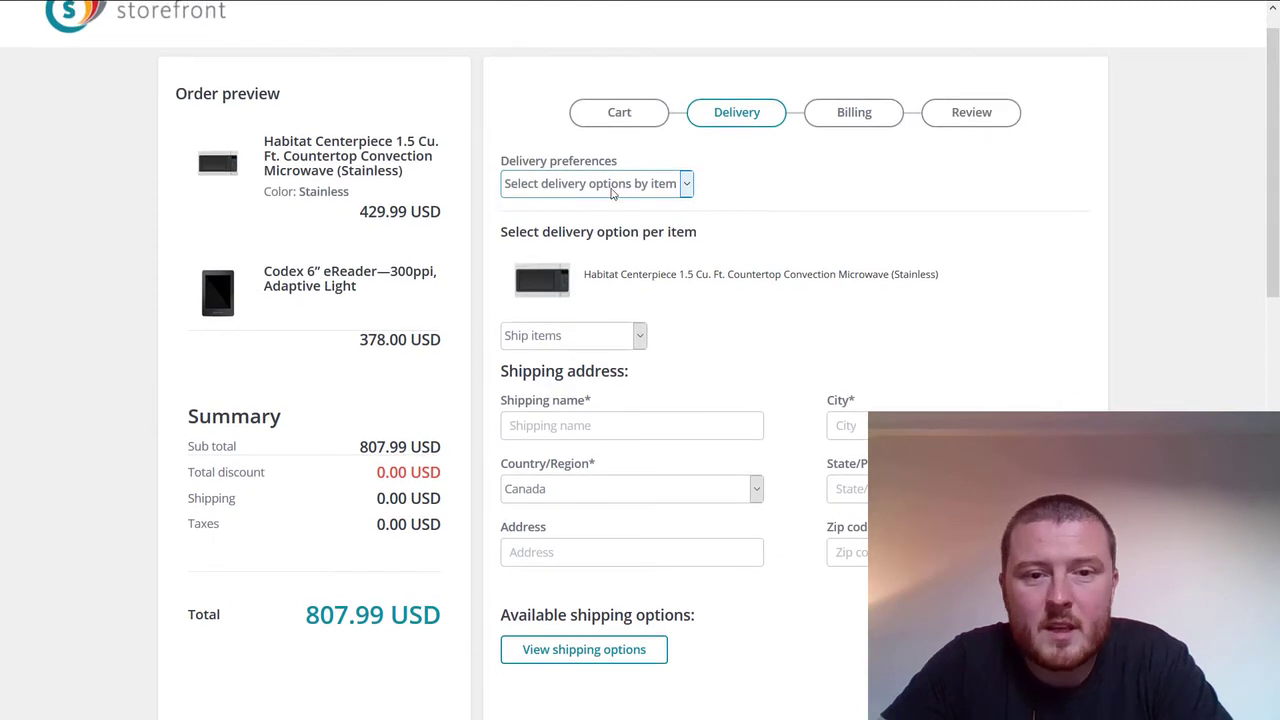
{"action": "left_click", "coordinate": [616, 181]}
{"action": "left_click", "coordinate": [595, 247]}
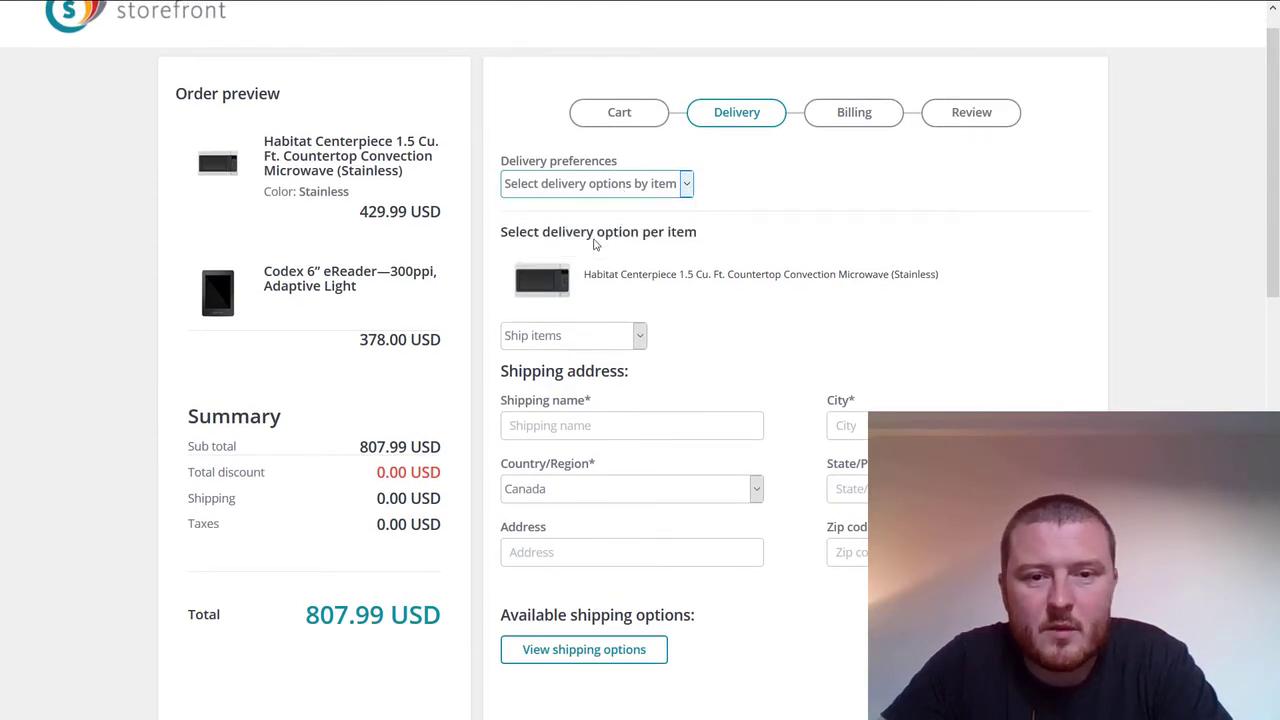
Enter shipping name 'Home', city, country United States, state NY, street address and zip code
{"action": "left_click", "coordinate": [630, 287]}
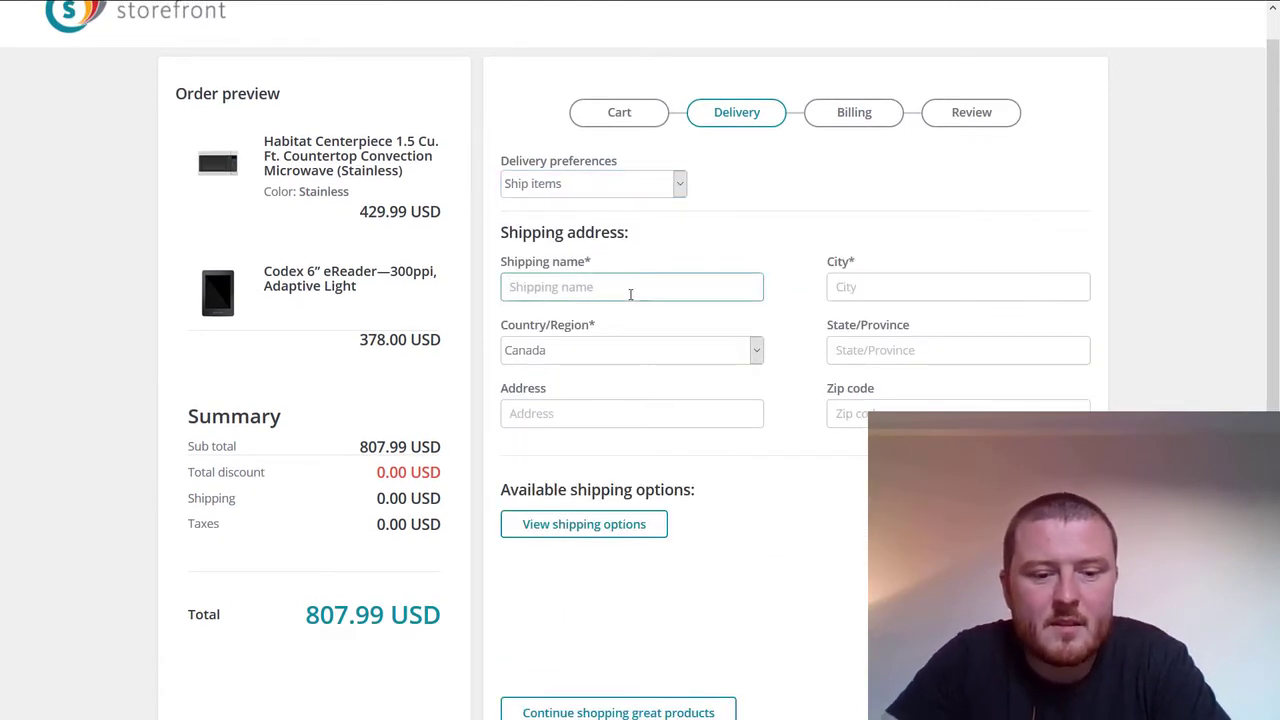
{"action": "type", "text": "Home"}
{"action": "key", "text": "Tab"}
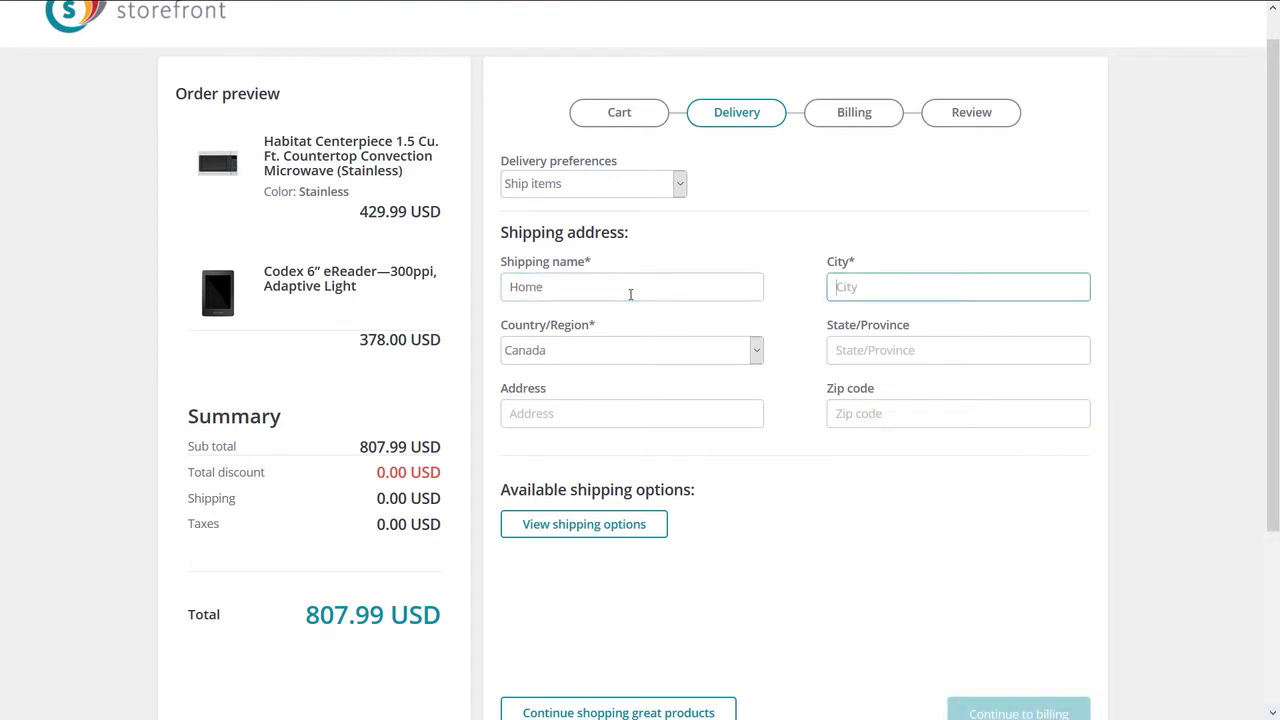
{"action": "type", "text": "New York"}
{"action": "key", "text": "Tab"}
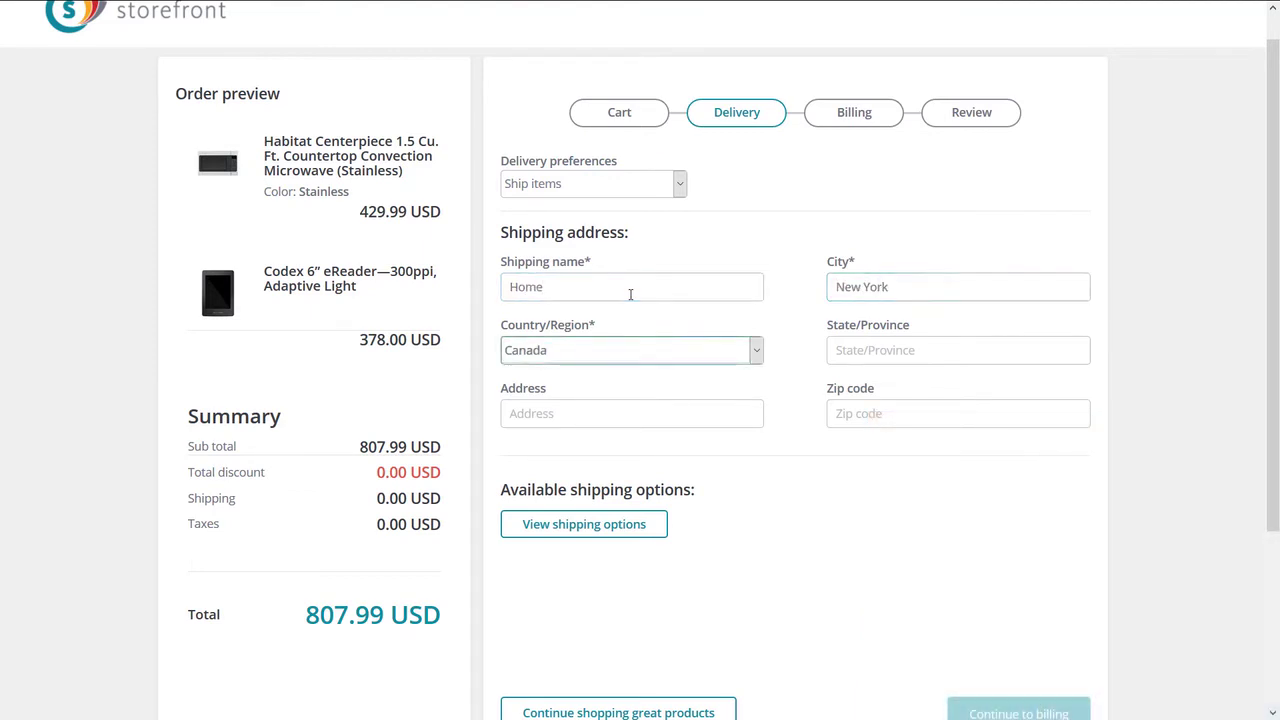
{"action": "key", "text": "Down"}
{"action": "key", "text": "Tab"}
{"action": "type", "text": "NY"}
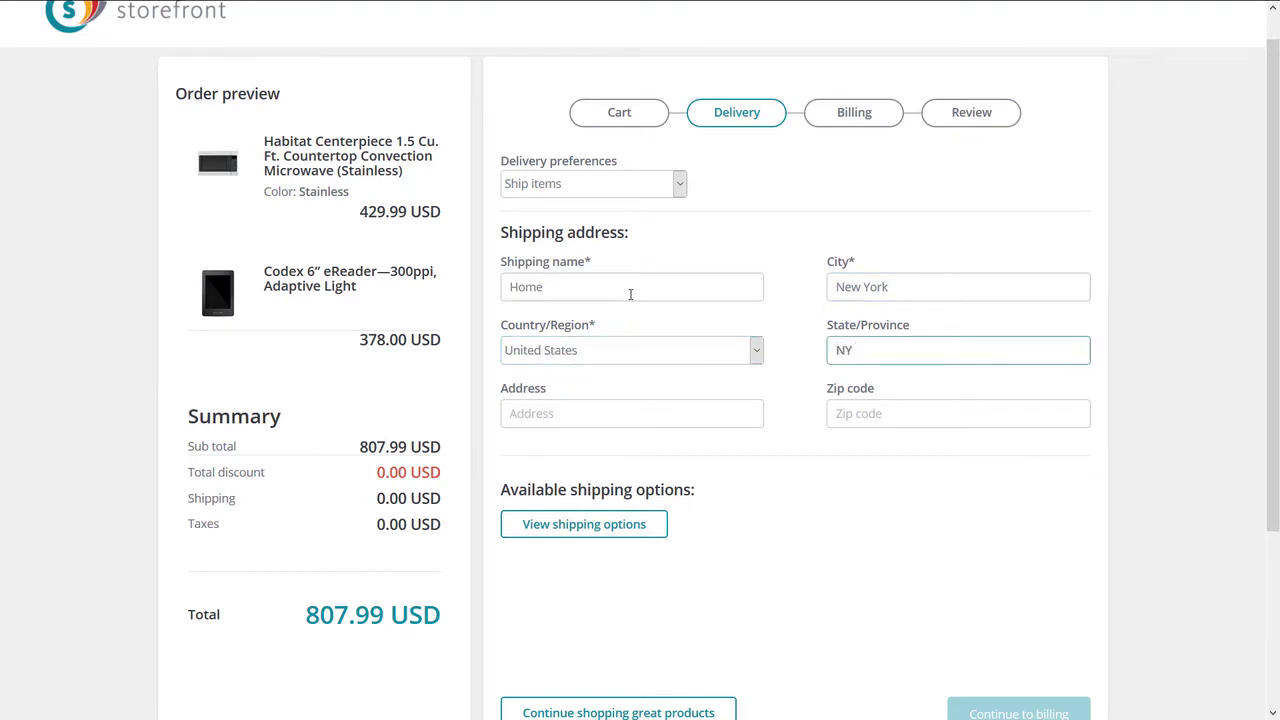
{"action": "key", "text": "Tab"}
{"action": "type", "text": "13 So"}
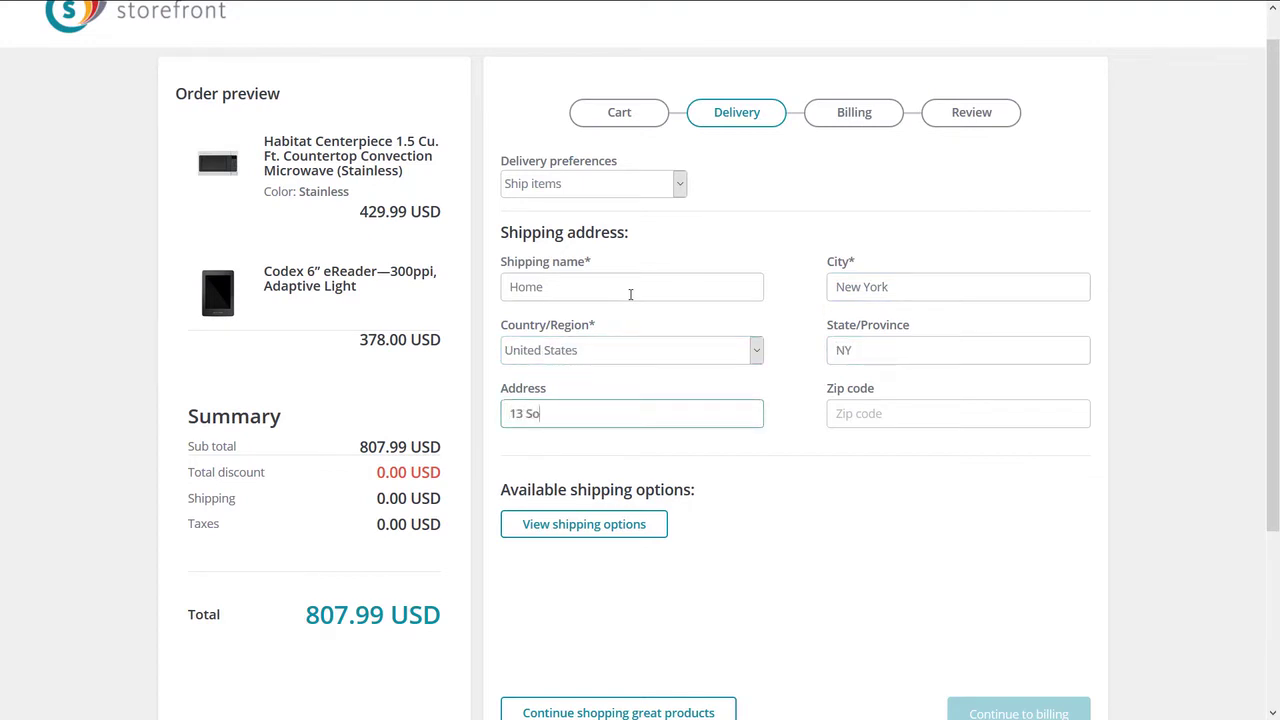
{"action": "type", "text": "me Street"}
{"action": "key", "text": "Tab"}
{"action": "type", "text": "9"}
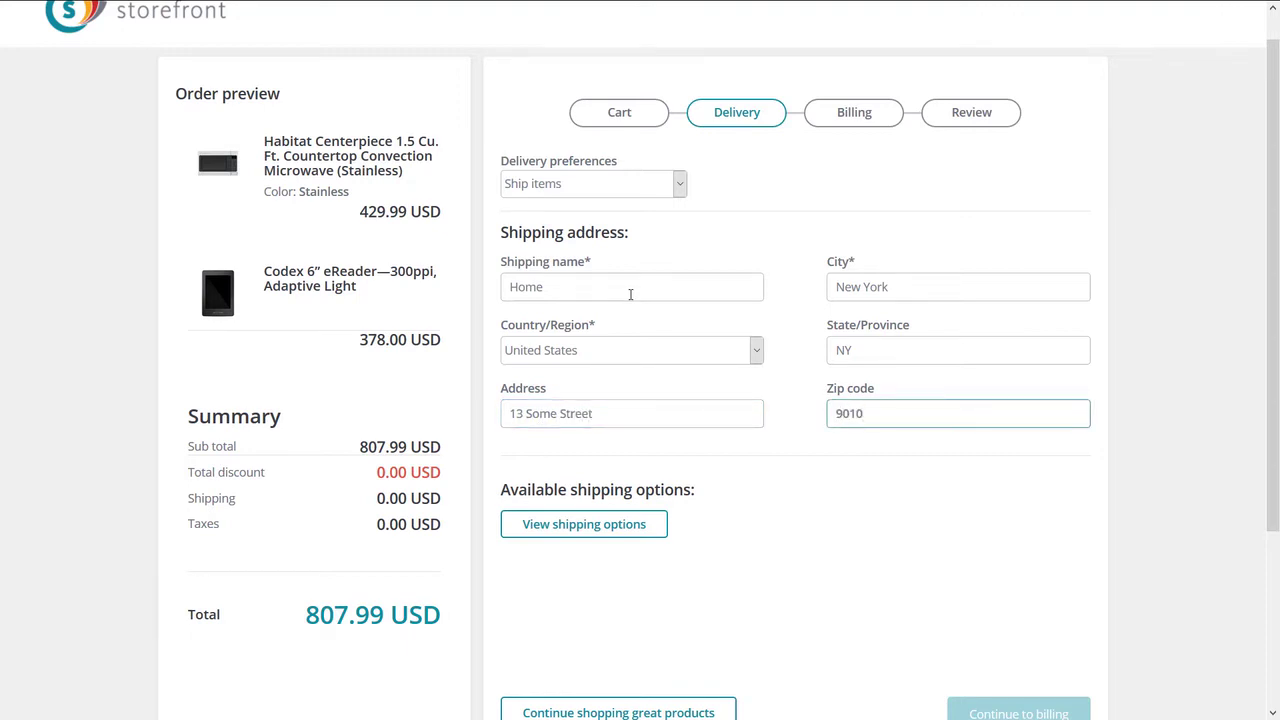
{"action": "type", "text": "0210"}
Load shipping options, choose Standard Overnight (10.00 USD), and continue to billing
{"action": "left_click", "coordinate": [646, 523]}
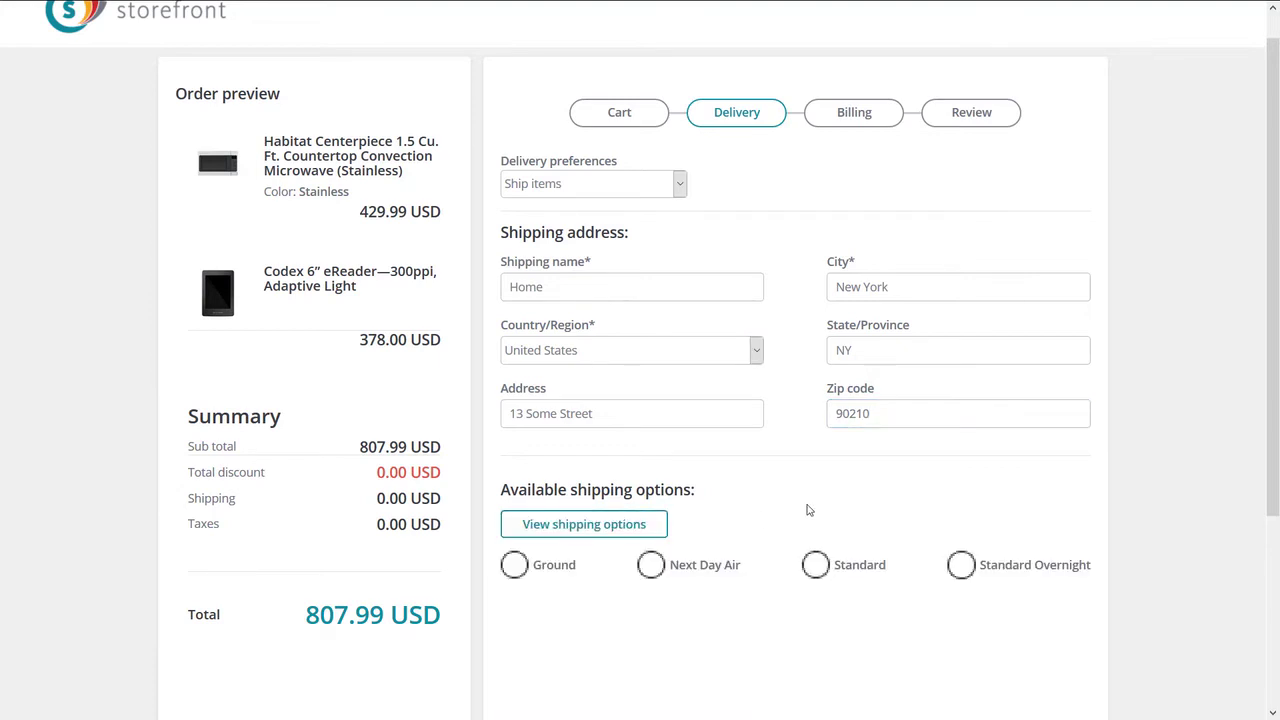
{"action": "scroll", "coordinate": [809, 510], "scroll_direction": "down", "scroll_amount": 2}
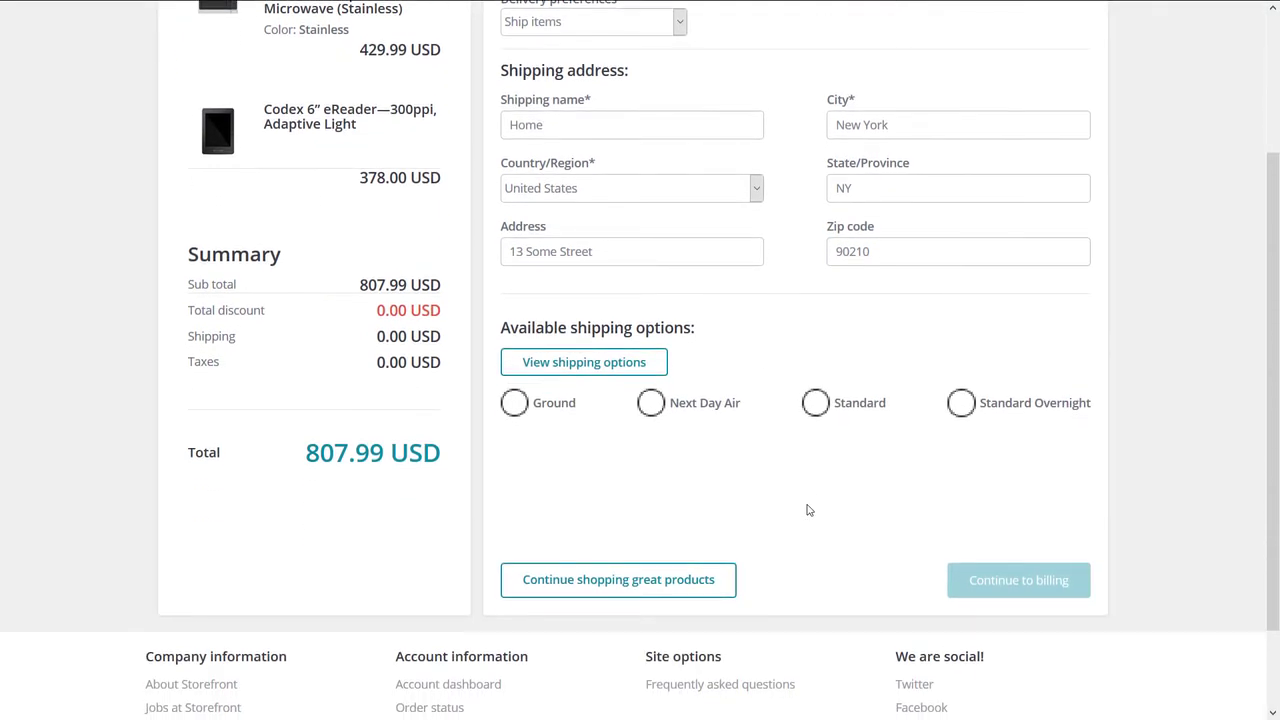
{"action": "left_click", "coordinate": [958, 405]}
{"action": "left_click", "coordinate": [1032, 585]}
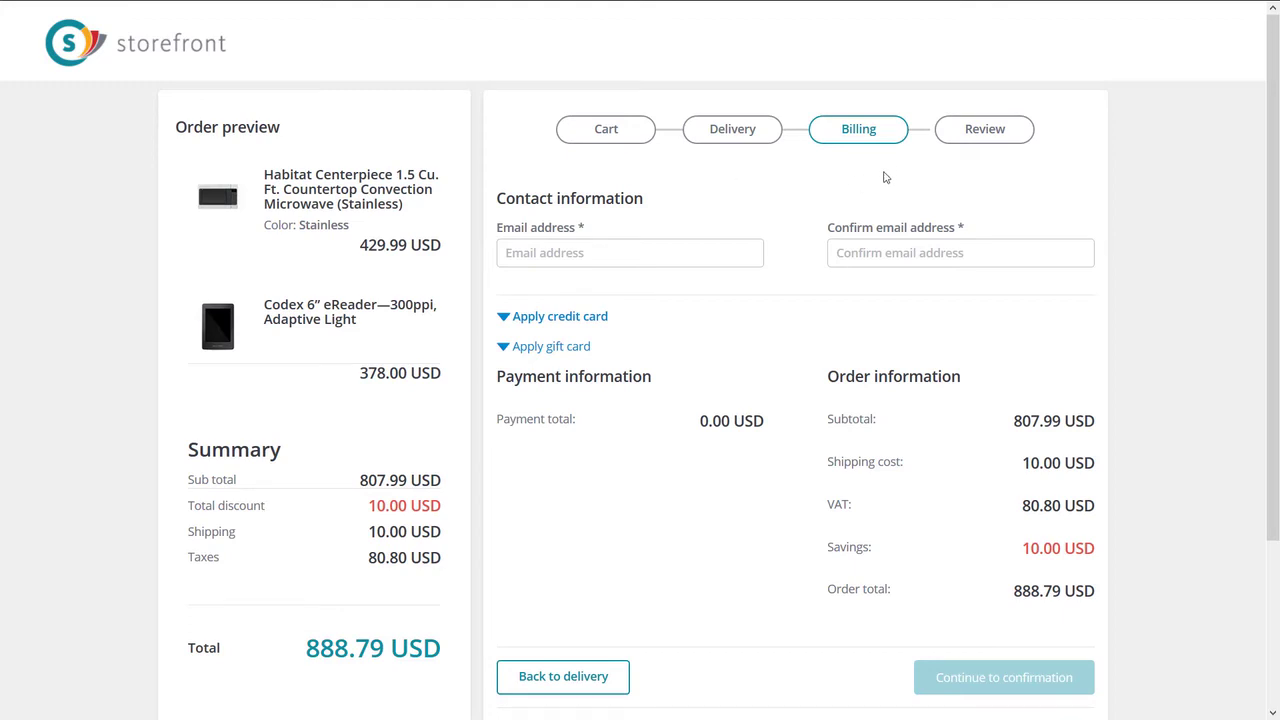
Enter and confirm the contact e-mail address, then reveal the credit card payment fields
{"action": "left_click", "coordinate": [650, 250]}
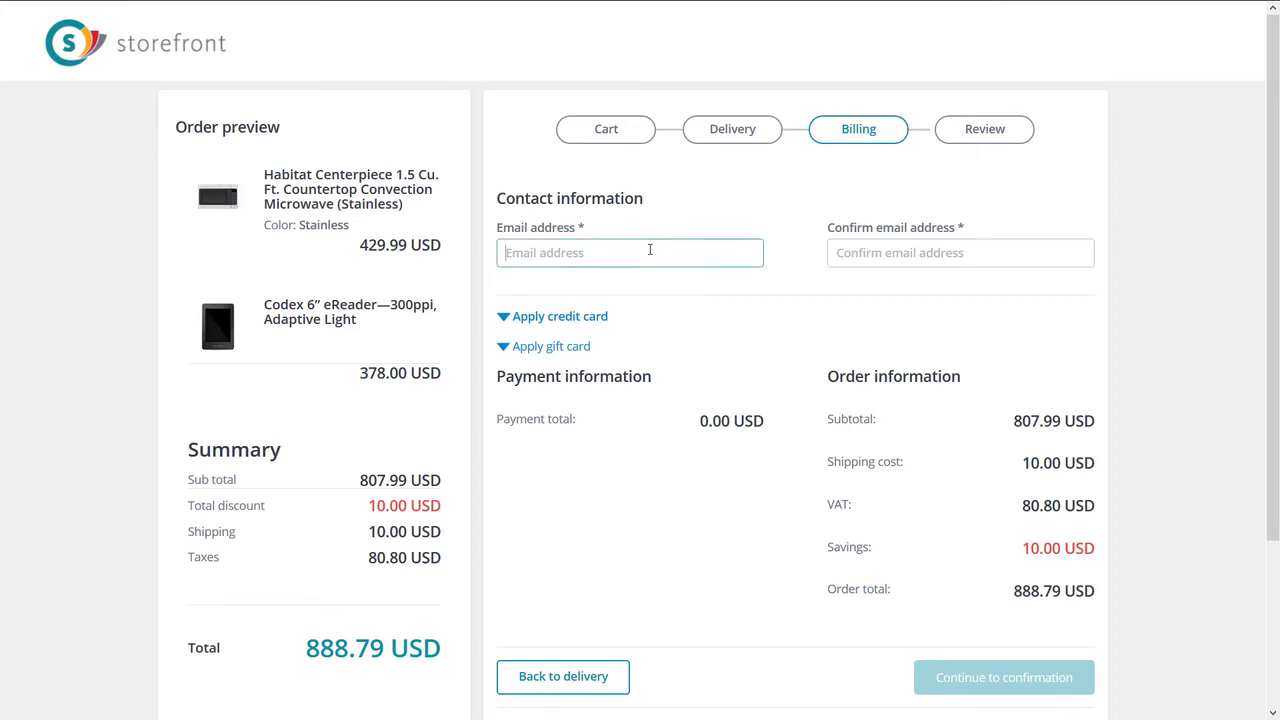
{"action": "type", "text": "test@email.com"}
{"action": "key", "text": "Tab"}
{"action": "type", "text": "te"}
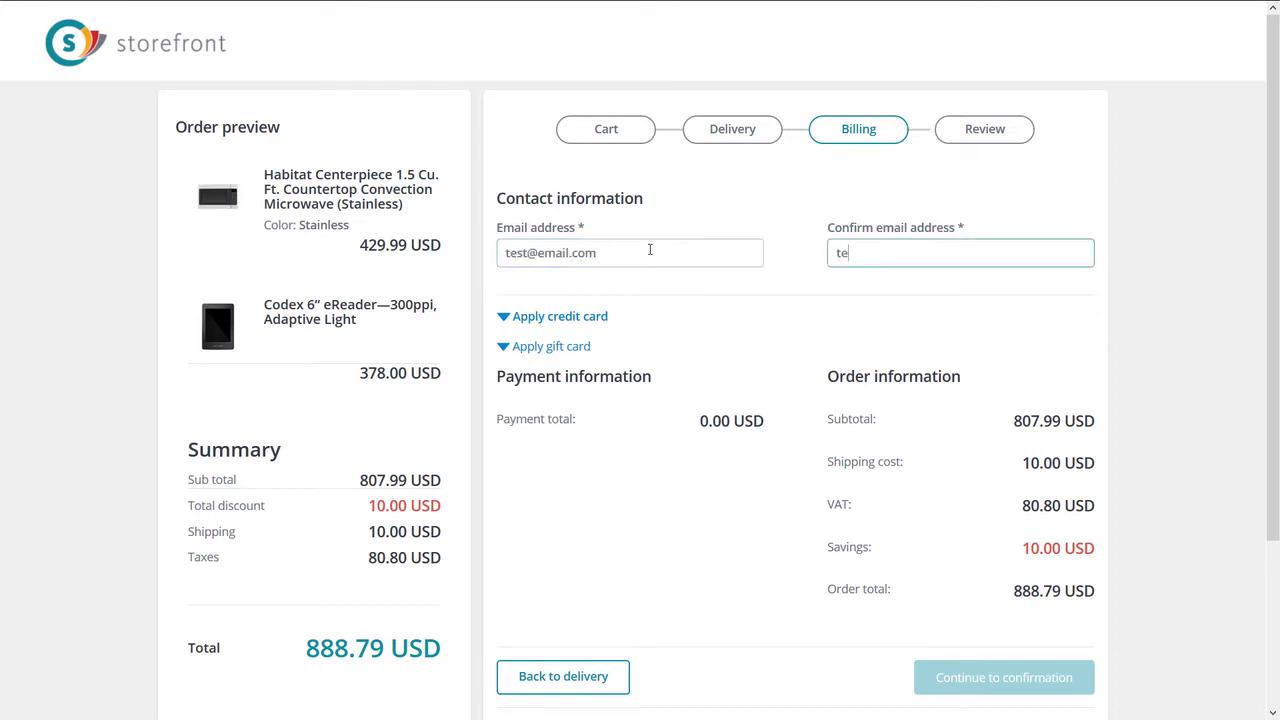
{"action": "type", "text": "st@email.com"}
{"action": "left_click", "coordinate": [677, 296]}
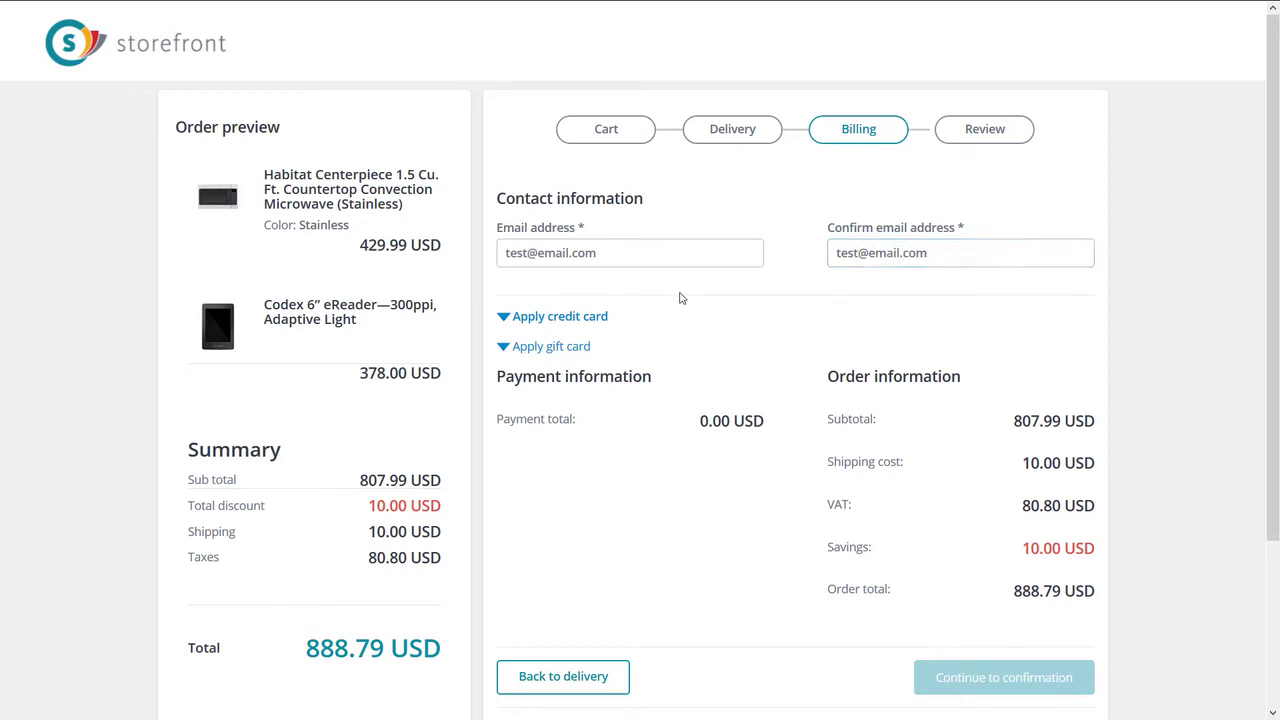
{"action": "left_click", "coordinate": [605, 318]}
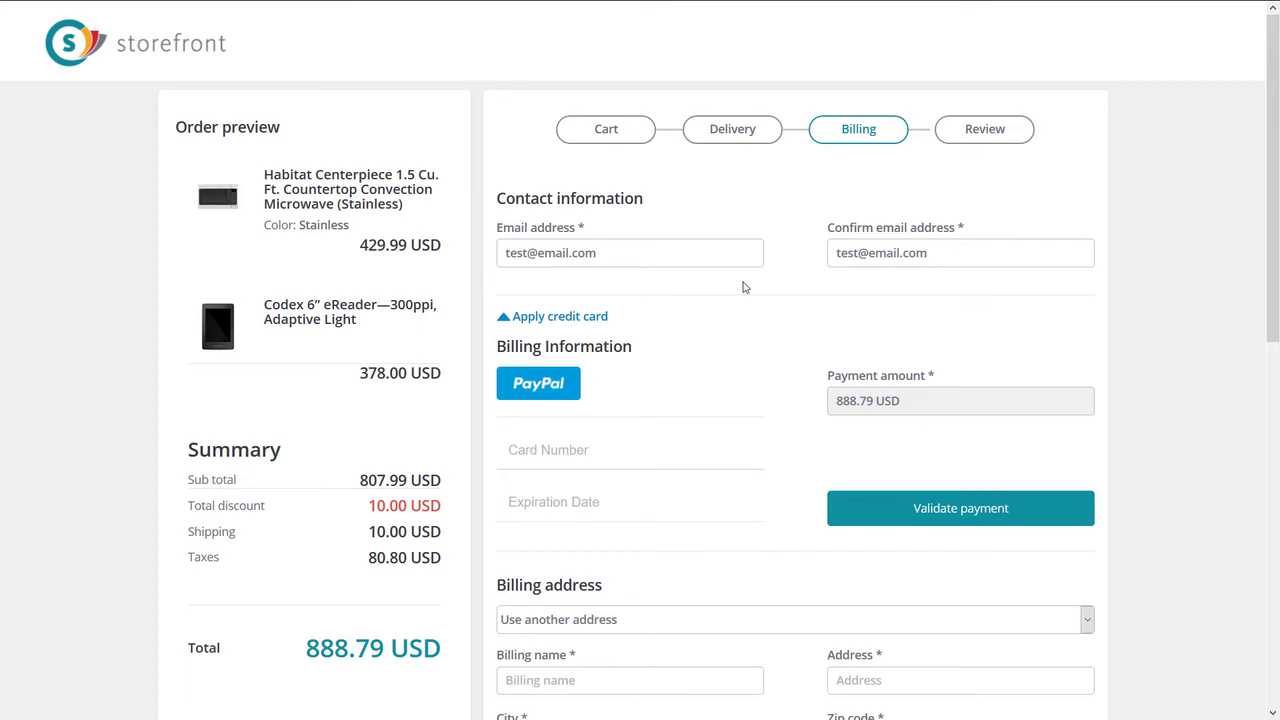
Enter the Visa test card number with a 12/20 expiry and validate the payment
{"action": "left_click", "coordinate": [577, 453]}
{"action": "type", "text": "4111 1"}
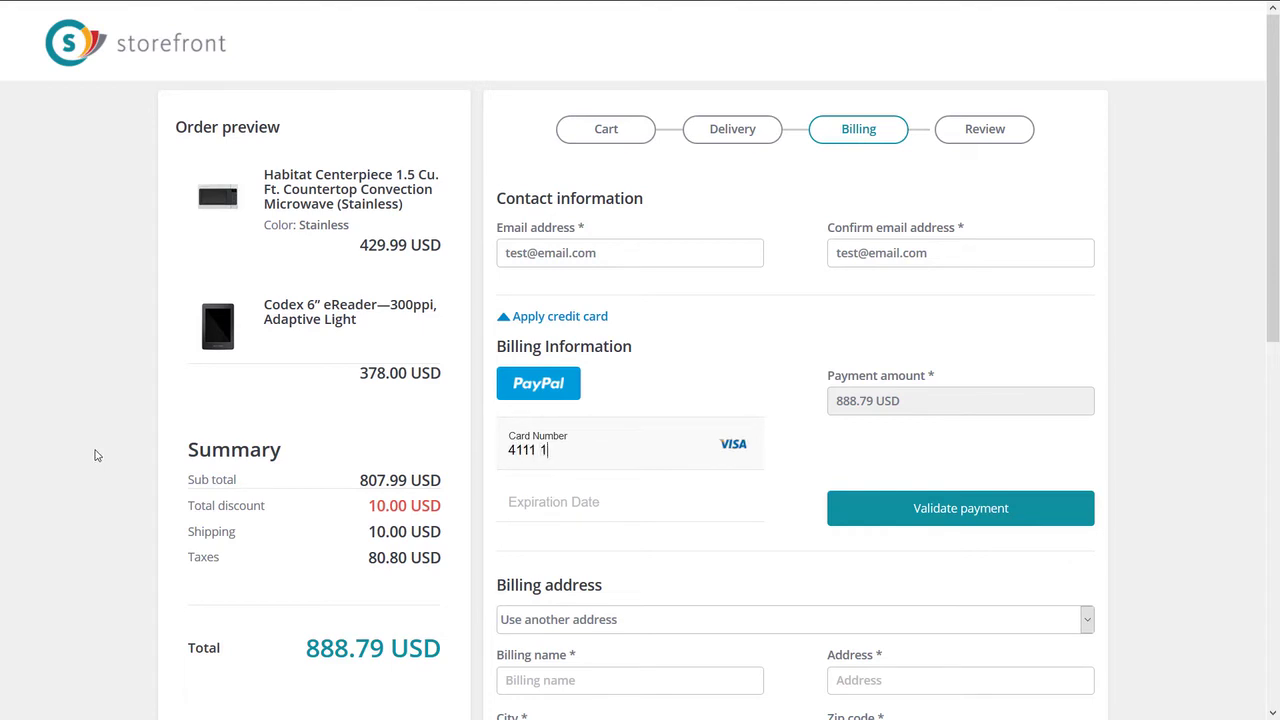
{"action": "type", "text": "111 1111 1111"}
{"action": "left_click", "coordinate": [548, 513]}
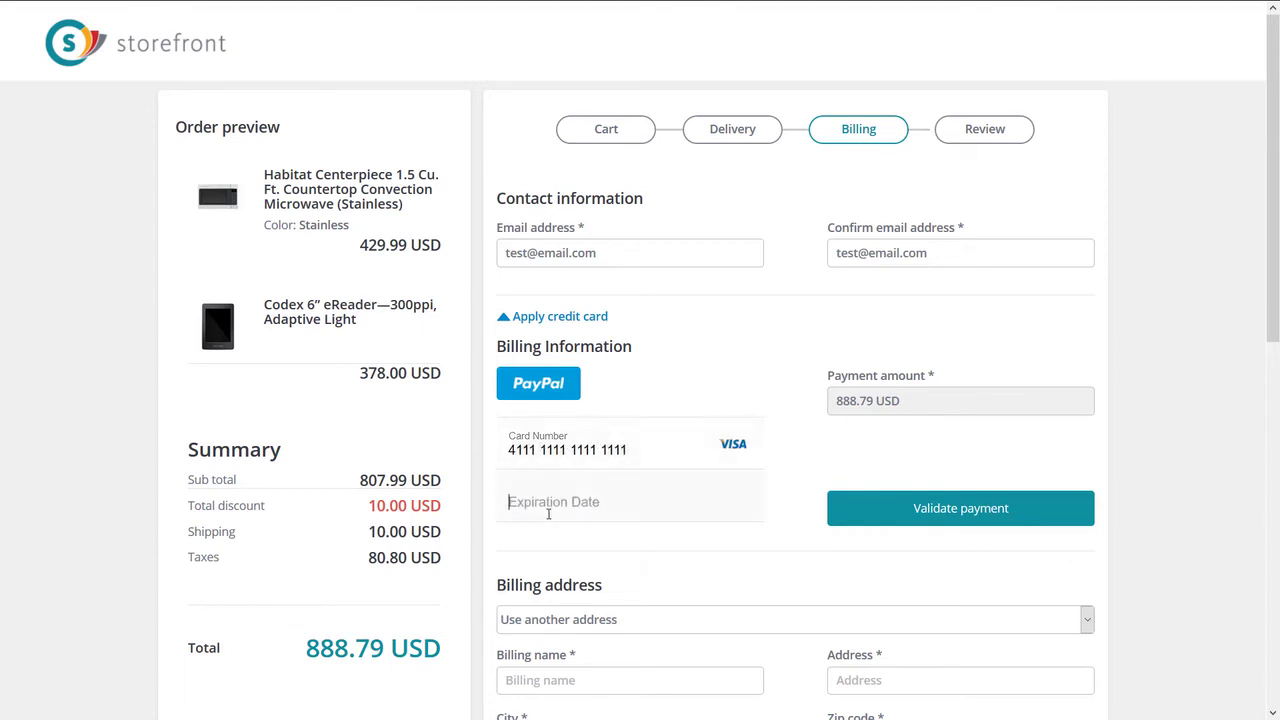
{"action": "type", "text": "12 / 20"}
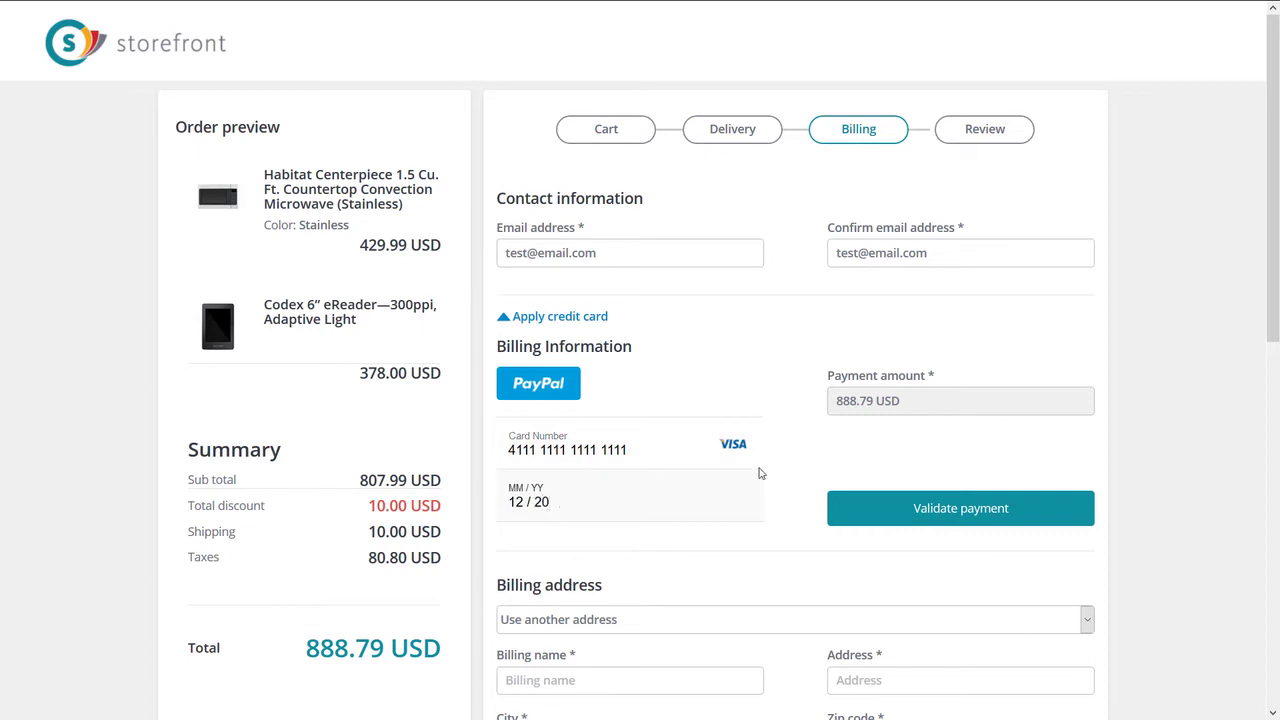
{"action": "left_click", "coordinate": [941, 509]}
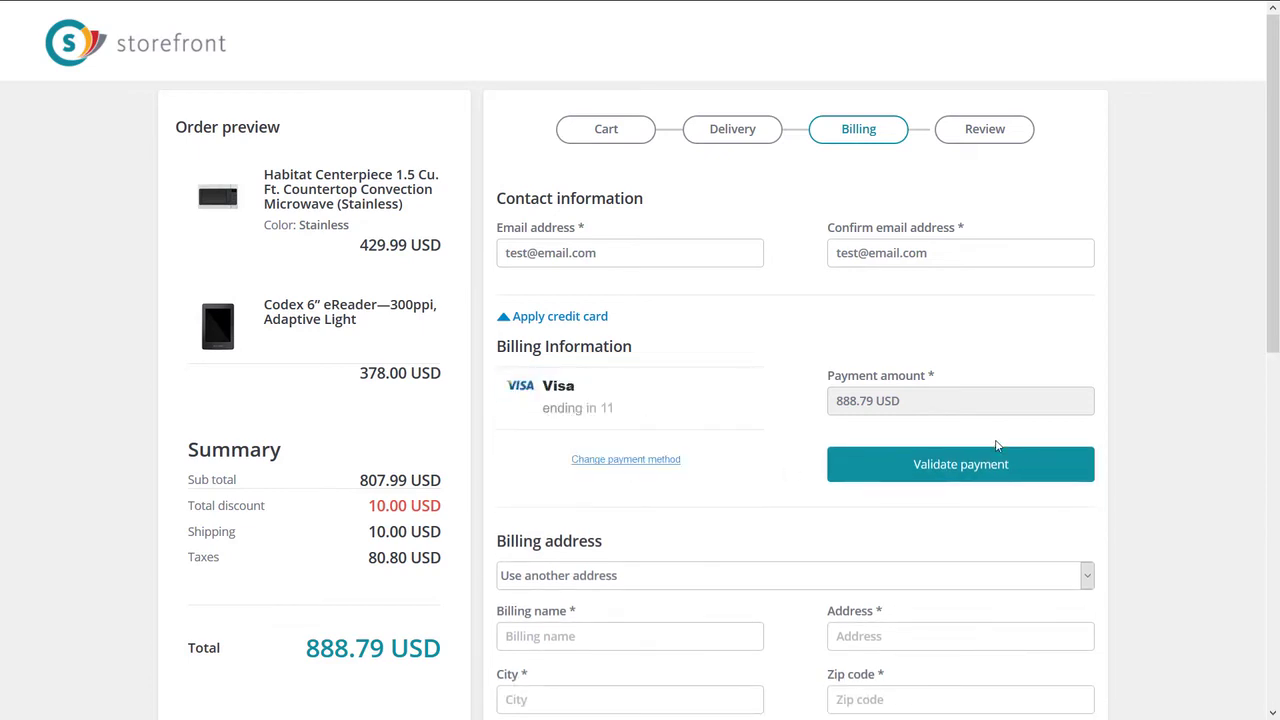
Fill in billing name 'Home', street address, city and zip code
{"action": "scroll", "coordinate": [1158, 489], "scroll_direction": "down", "scroll_amount": 2}
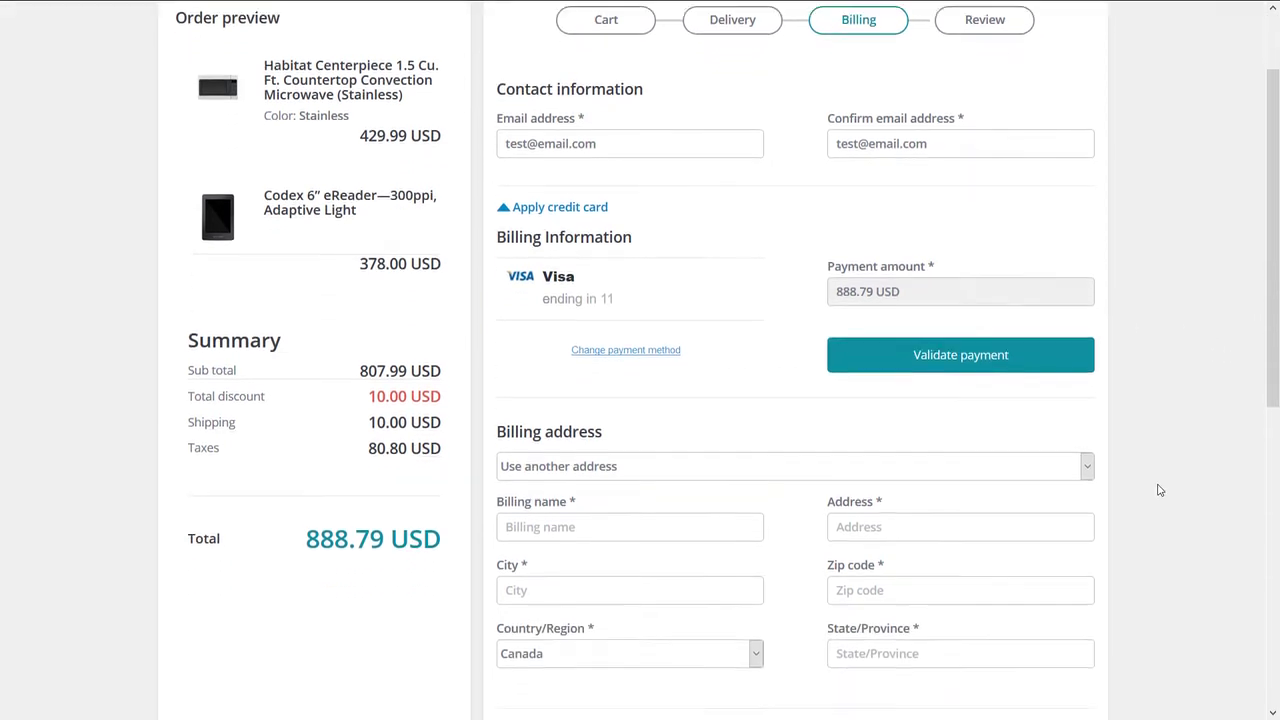
{"action": "scroll", "coordinate": [1158, 489], "scroll_direction": "down", "scroll_amount": 3}
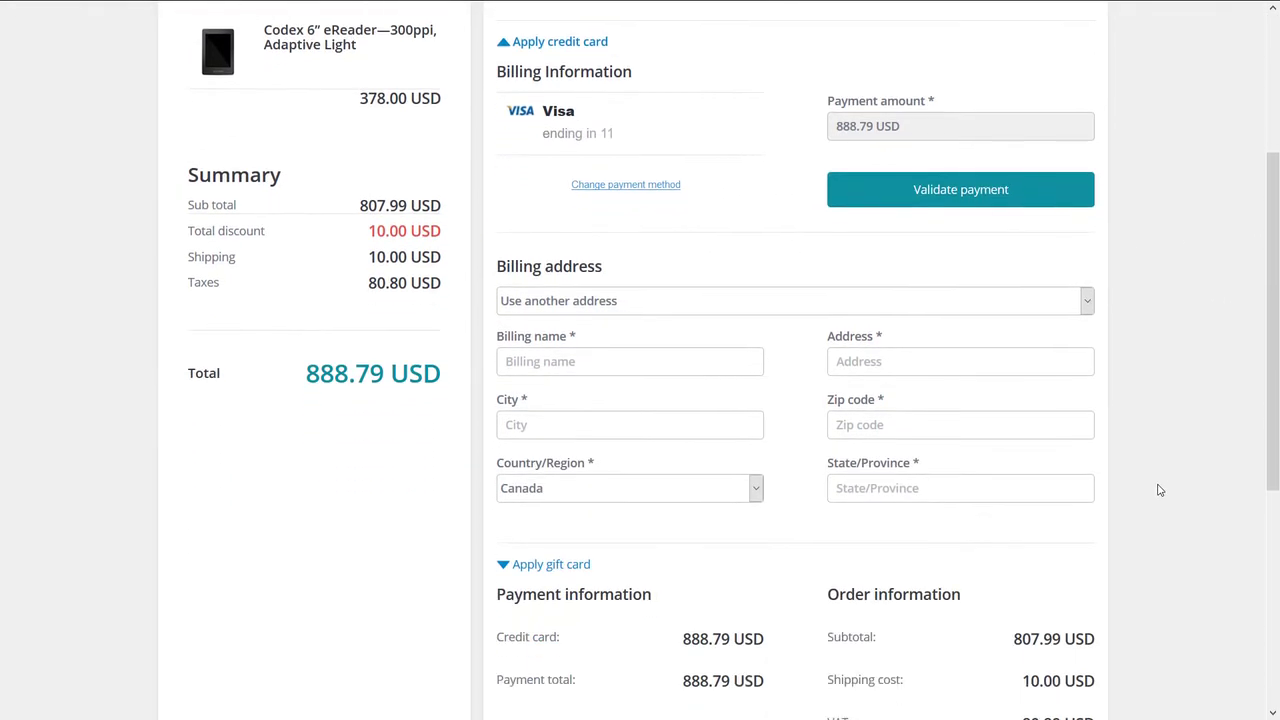
{"action": "left_click", "coordinate": [674, 361]}
{"action": "type", "text": "Home"}
{"action": "key", "text": "Tab"}
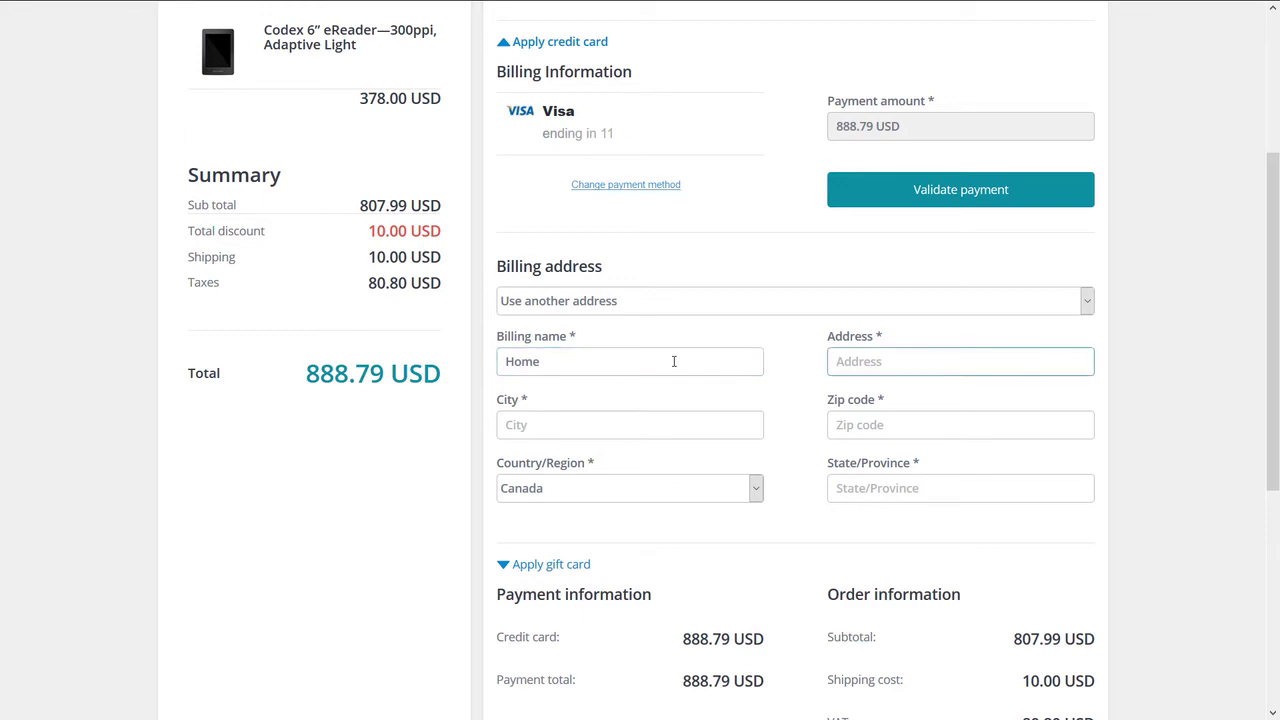
{"action": "type", "text": "13 Some Street"}
{"action": "left_click", "coordinate": [662, 437]}
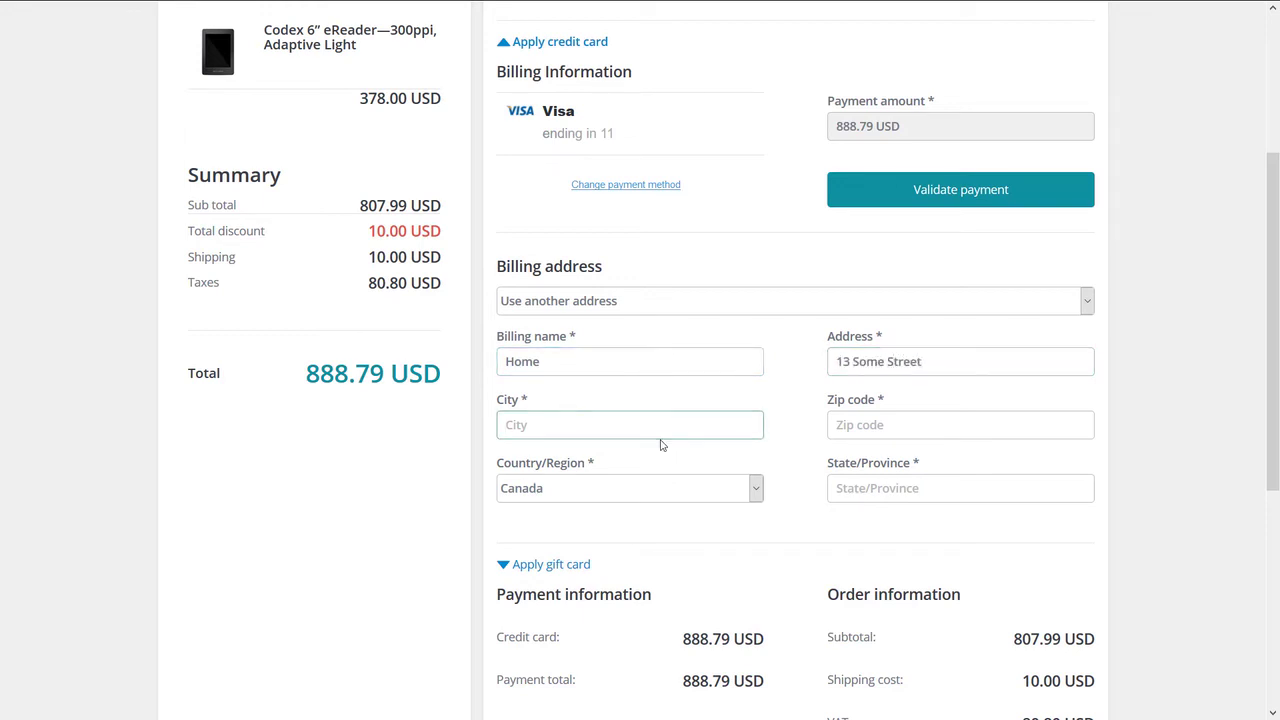
{"action": "type", "text": "New York"}
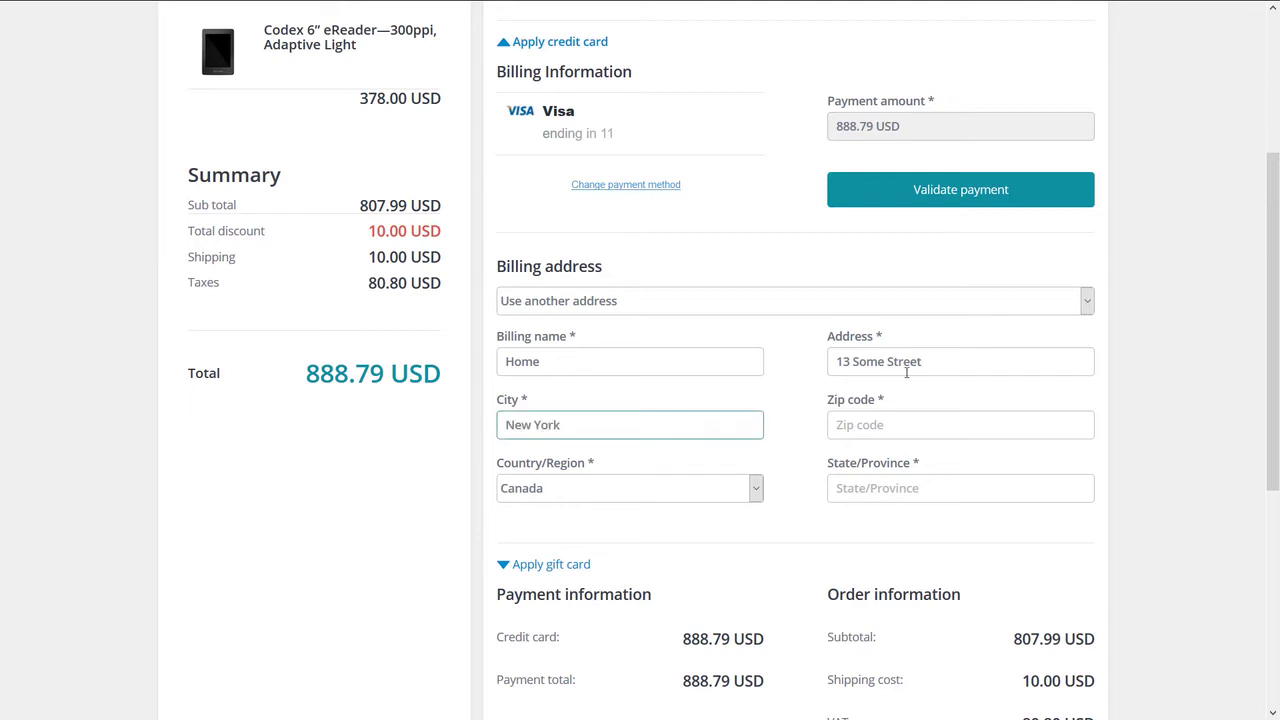
{"action": "left_click", "coordinate": [936, 428]}
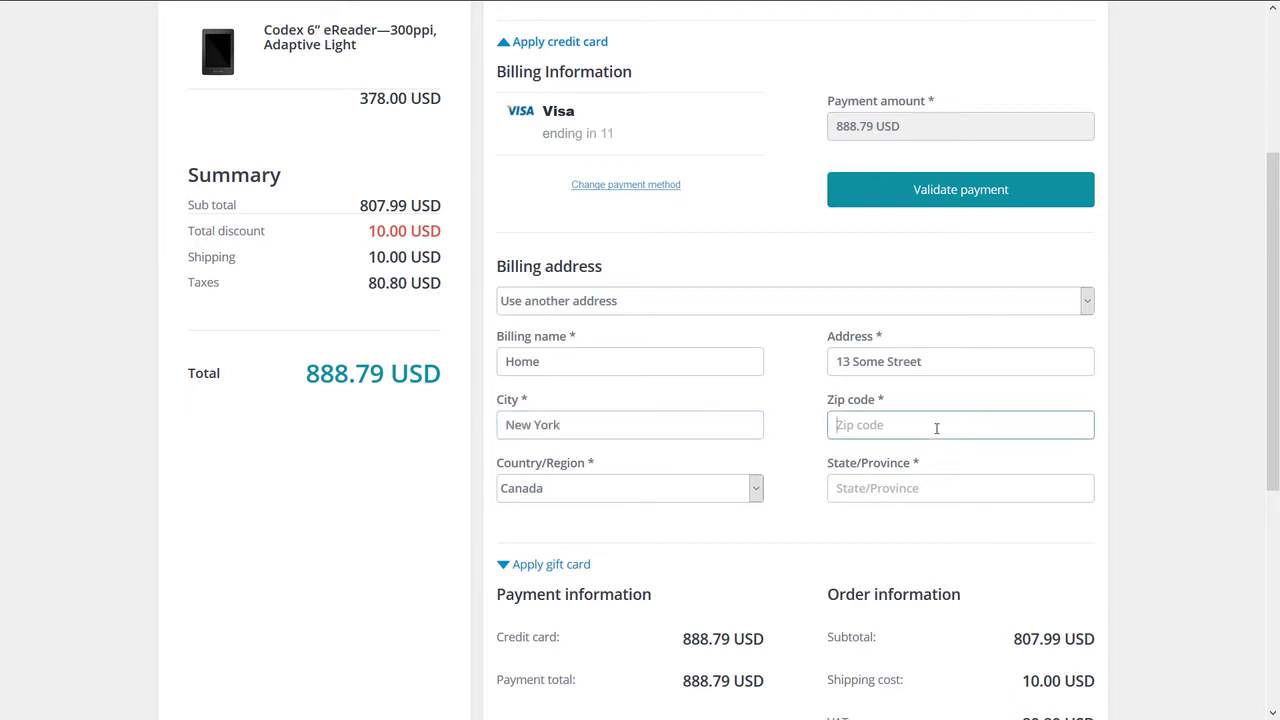
{"action": "type", "text": "90210"}
Set the billing country to United States and the state to NY
{"action": "left_click", "coordinate": [712, 507]}
{"action": "key", "text": "Down"}
{"action": "left_click", "coordinate": [716, 533]}
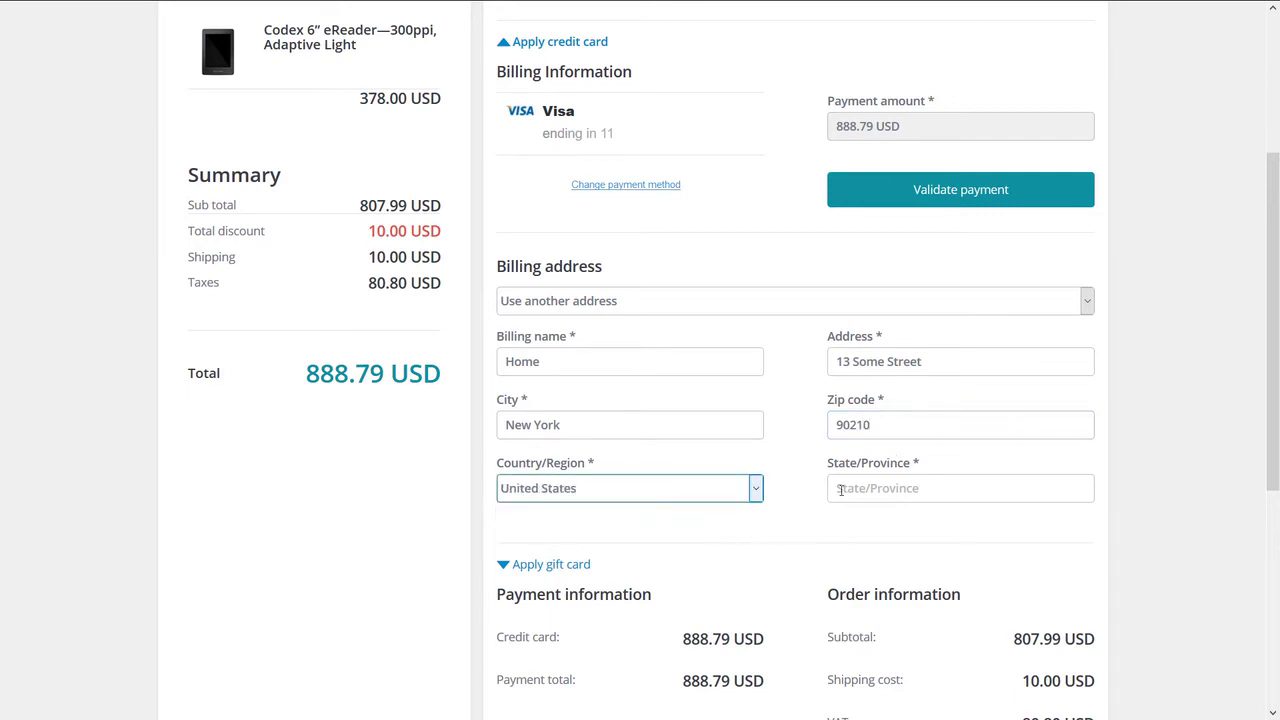
{"action": "left_click", "coordinate": [890, 478]}
{"action": "type", "text": "NY"}
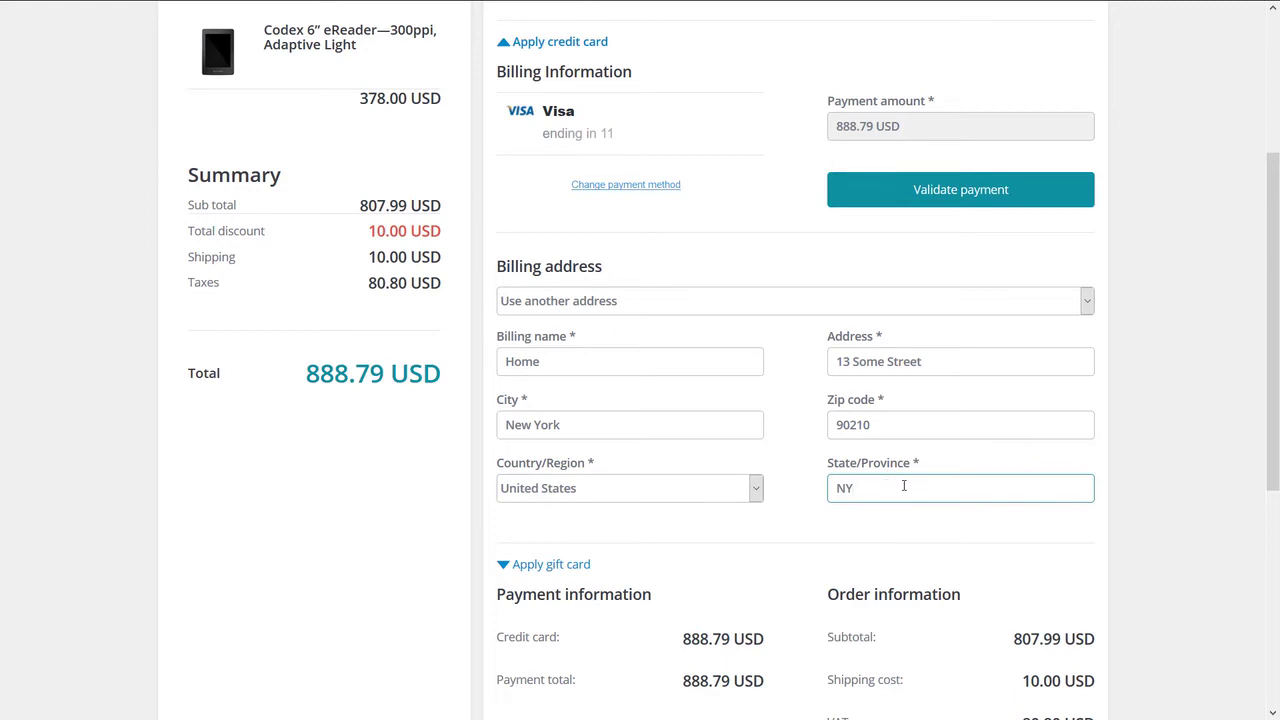
{"action": "left_click", "coordinate": [1158, 467]}
{"action": "scroll", "coordinate": [1158, 467], "scroll_direction": "down", "scroll_amount": 3}
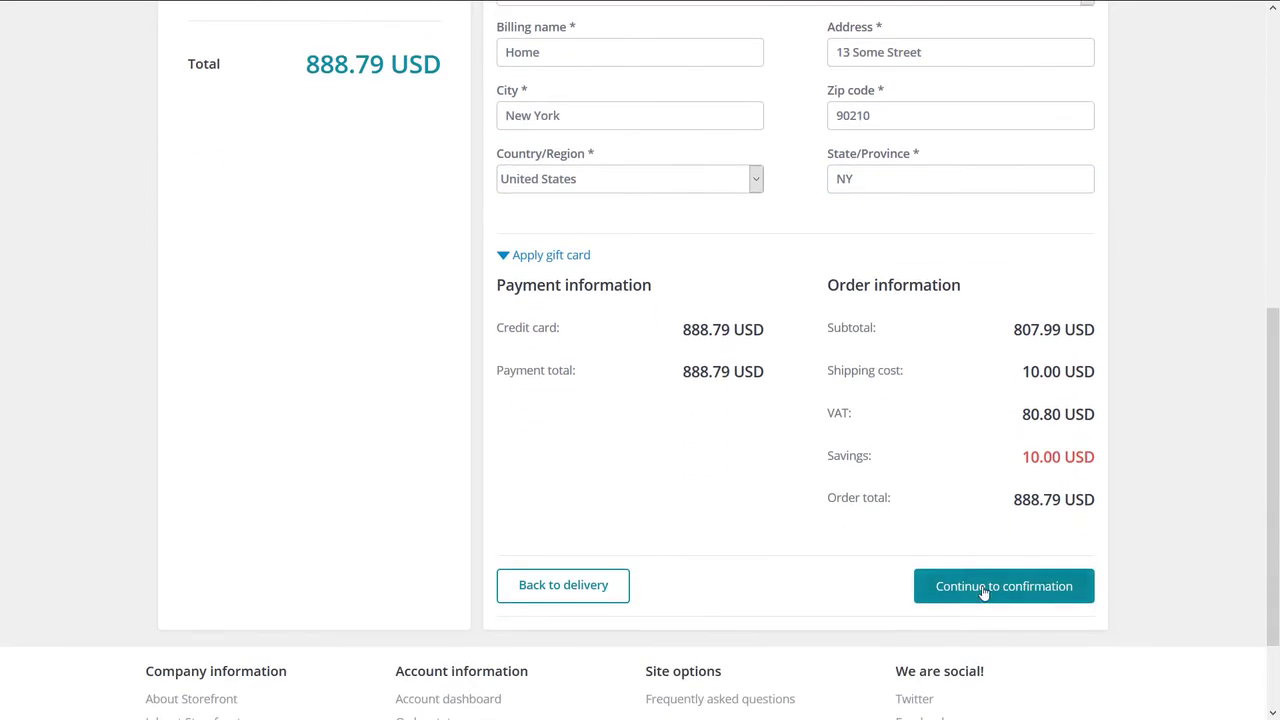
{"action": "left_click", "coordinate": [983, 590]}
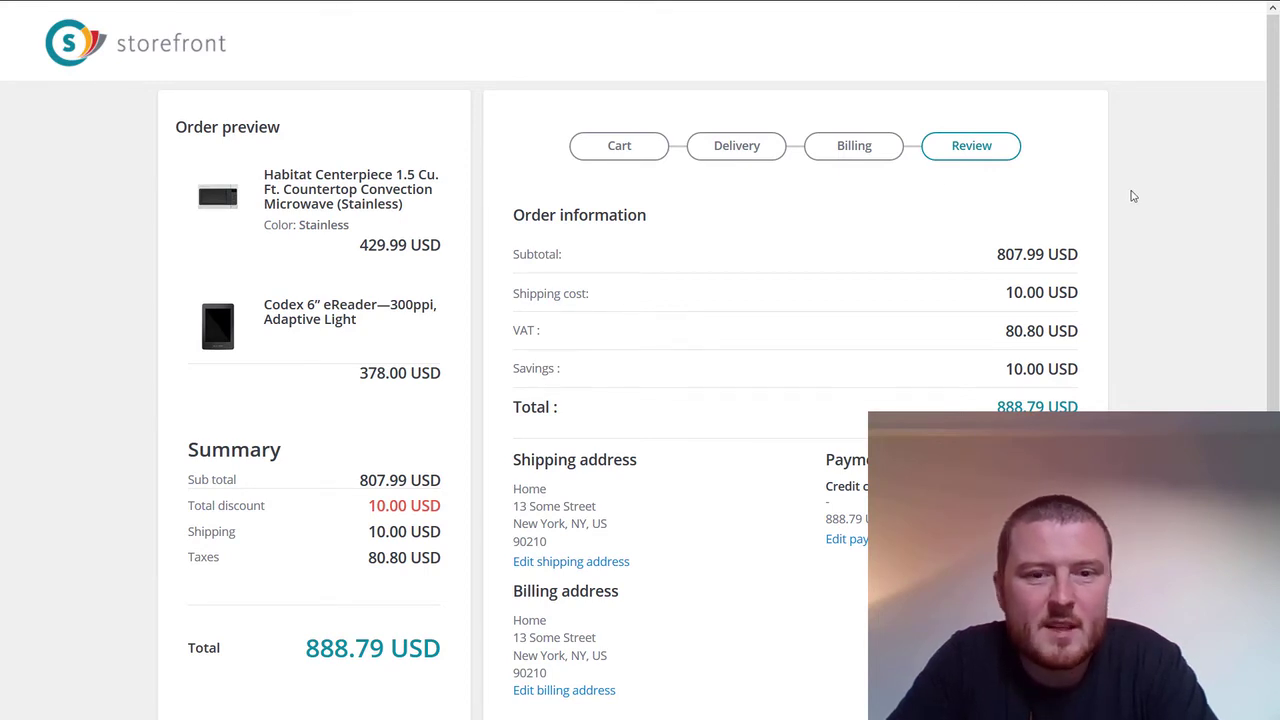
{"action": "scroll", "coordinate": [1140, 272], "scroll_direction": "down", "scroll_amount": 1}
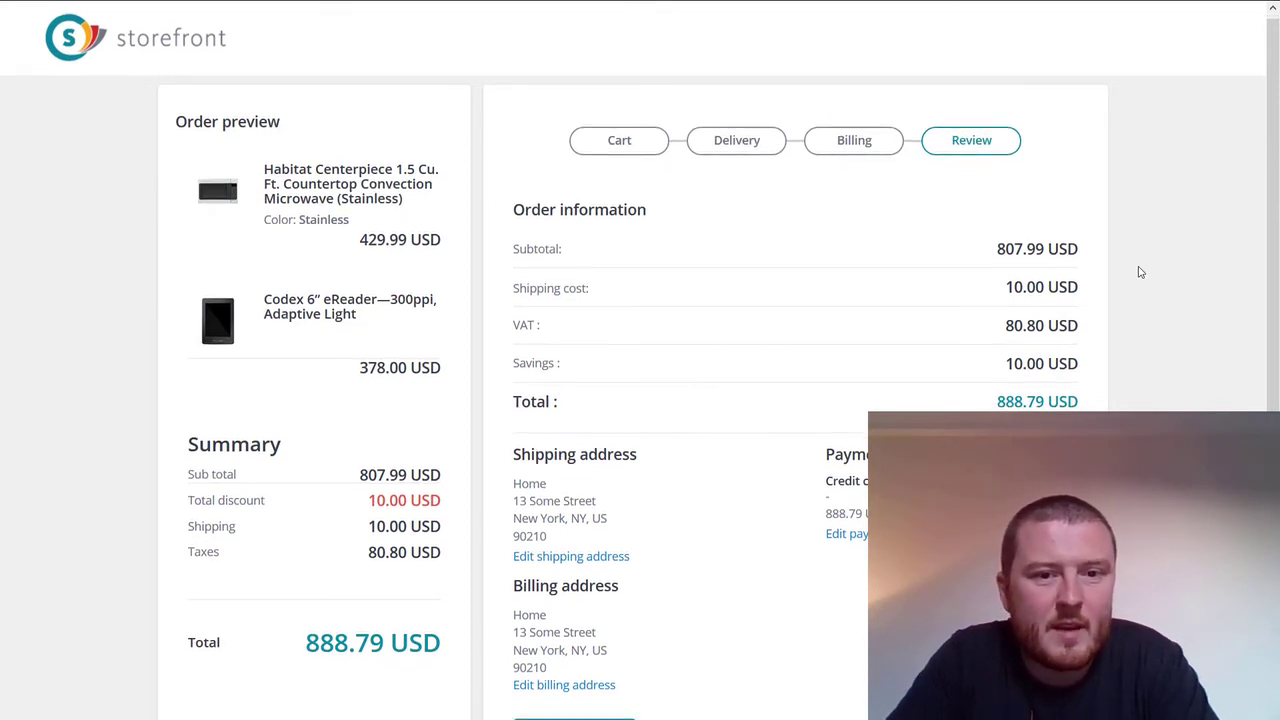
{"action": "scroll", "coordinate": [1140, 272], "scroll_direction": "down", "scroll_amount": 1}
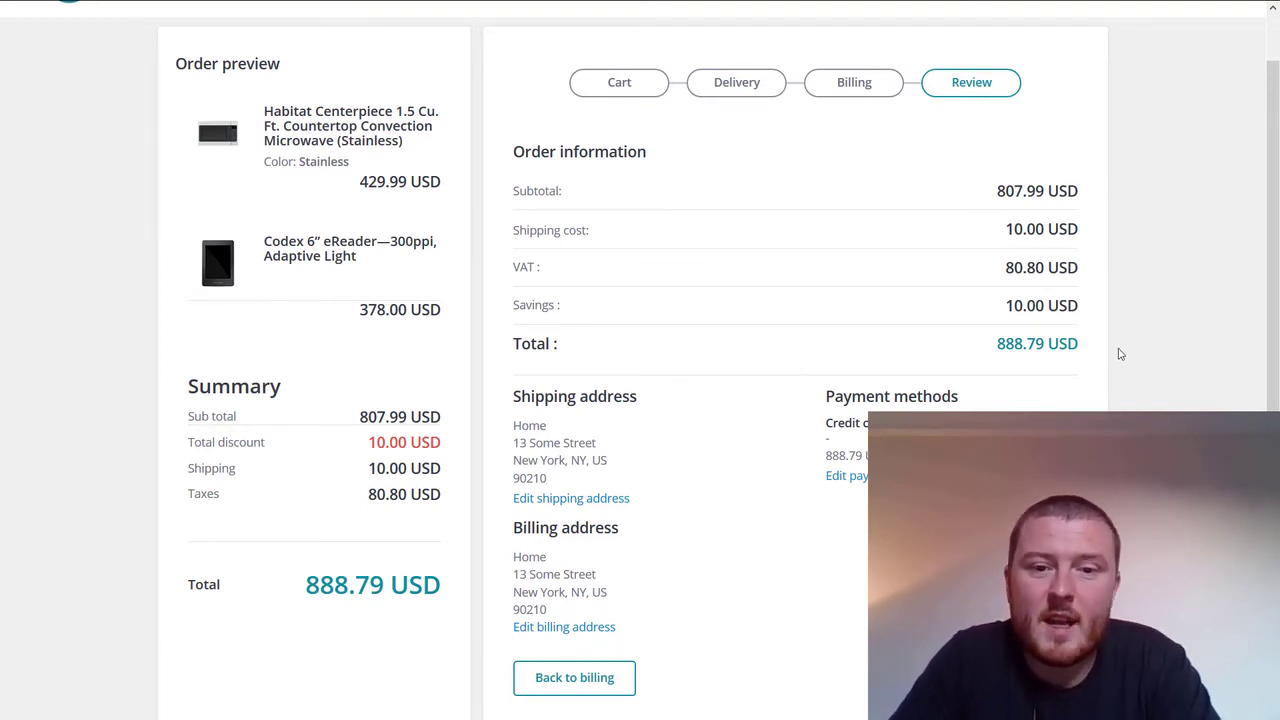
{"action": "scroll", "coordinate": [1134, 379], "scroll_direction": "down", "scroll_amount": 2}
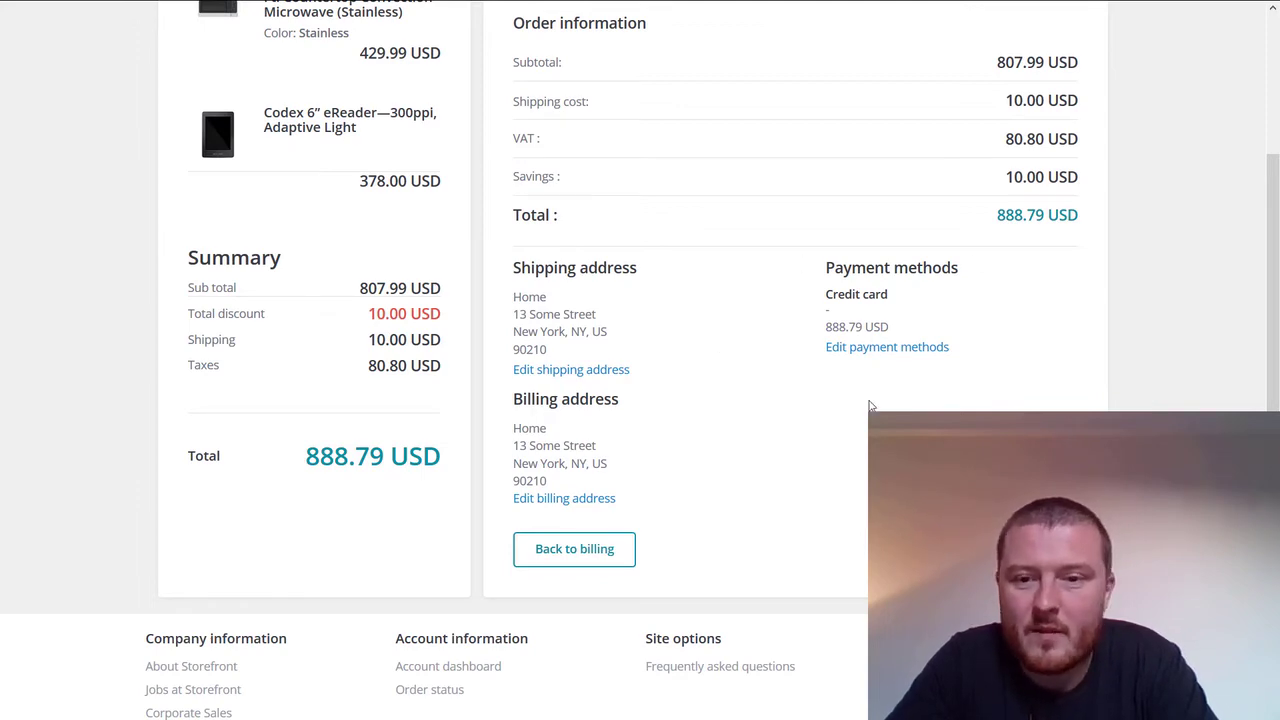
{"action": "scroll", "coordinate": [1075, 365], "scroll_direction": "up", "scroll_amount": 2}
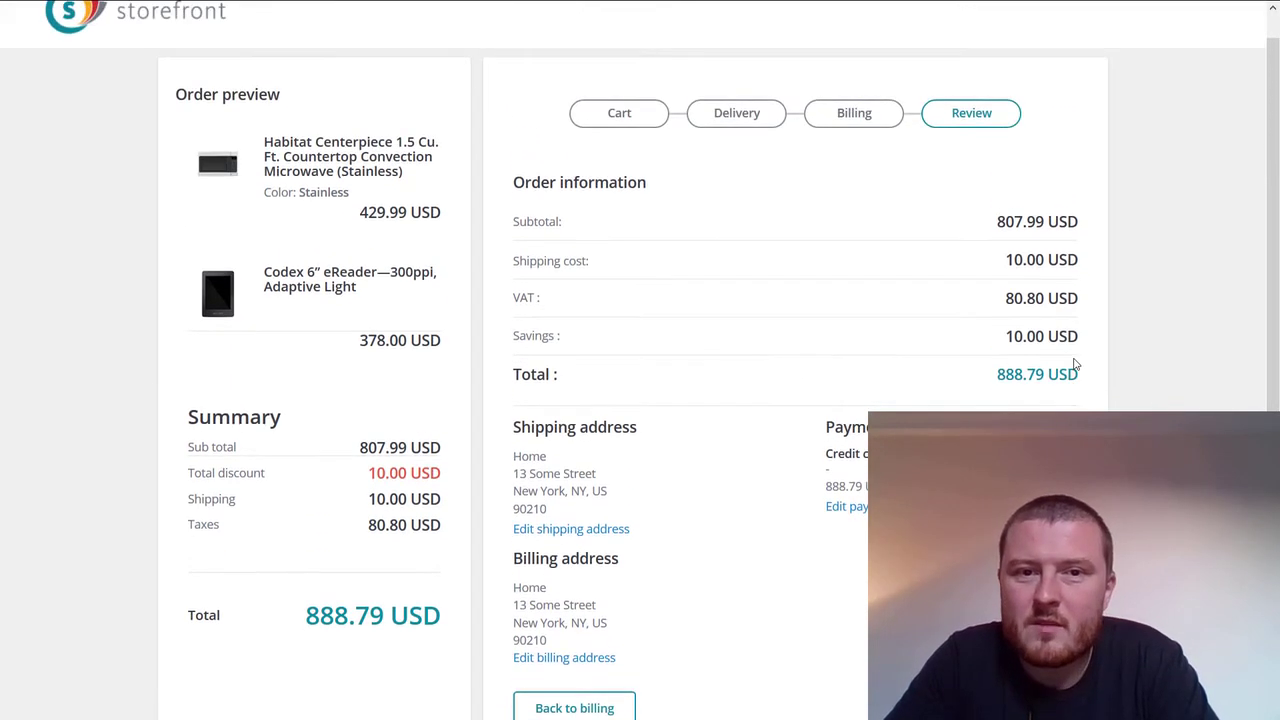
{"action": "scroll", "coordinate": [1075, 365], "scroll_direction": "down", "scroll_amount": 3}
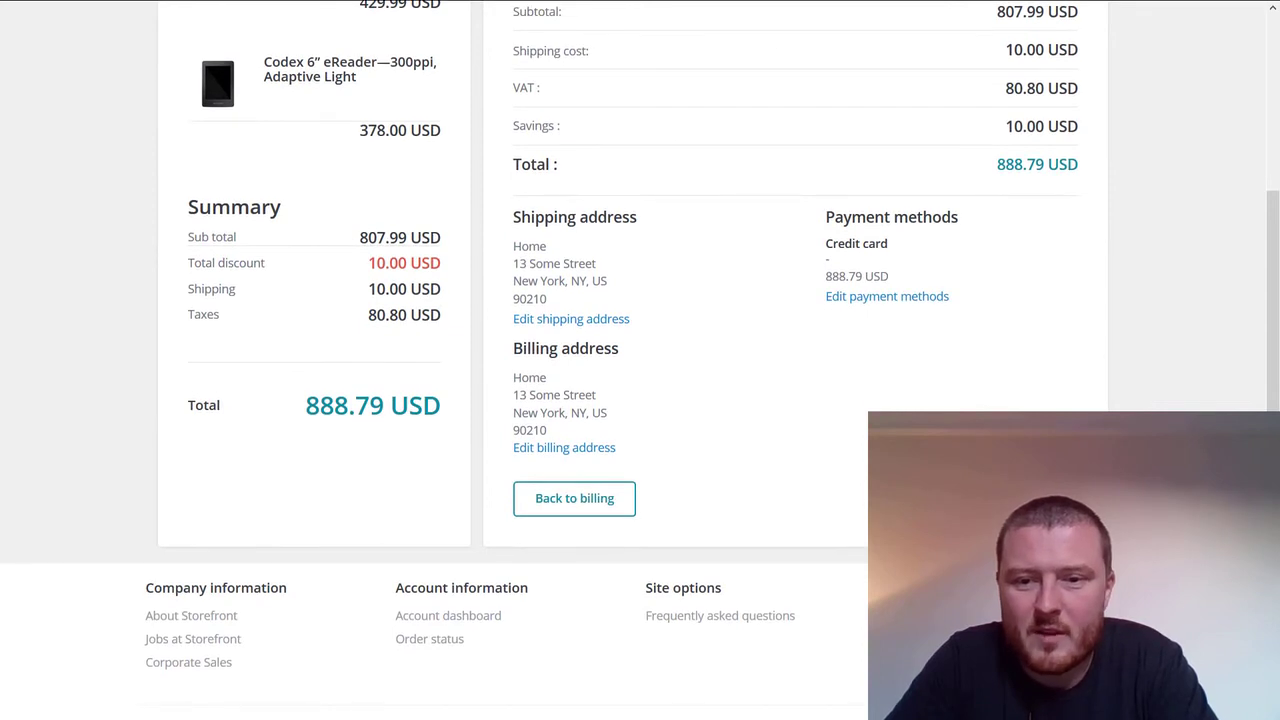
Place the order, then highlight its confirmation number and Pending order status on the thank-you page
{"action": "left_click", "coordinate": [862, 509]}
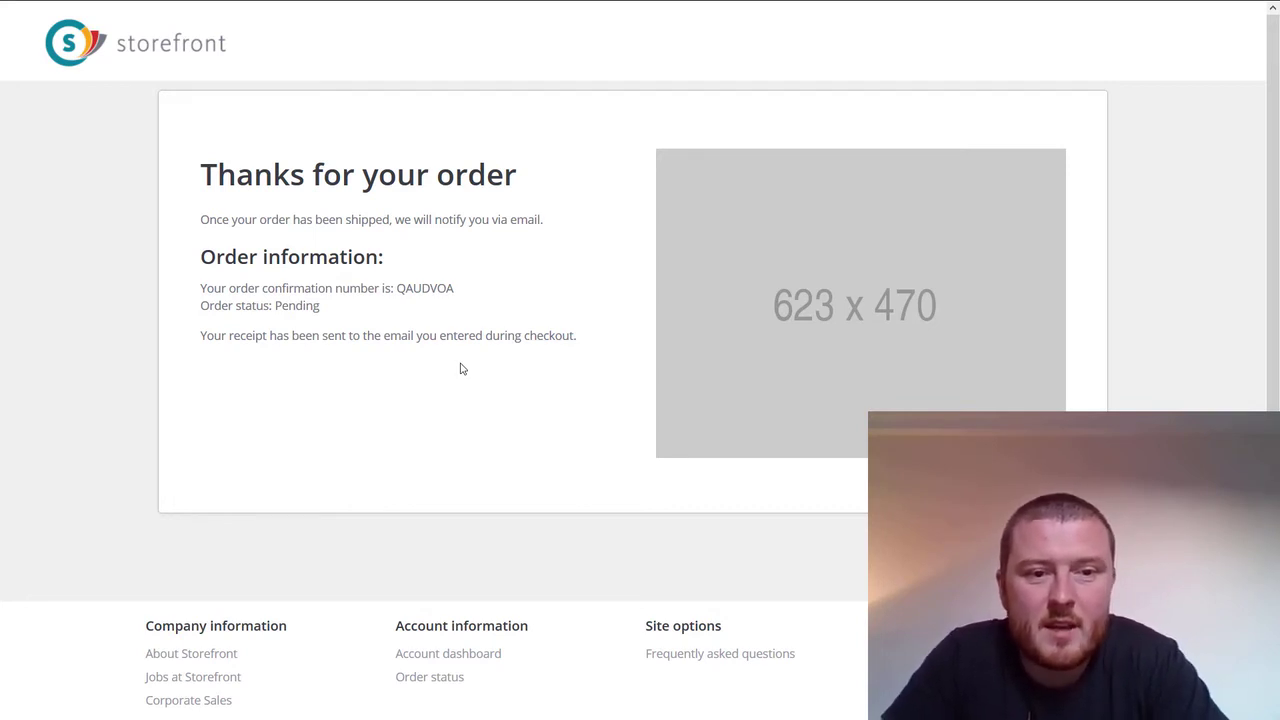
{"action": "double_click", "coordinate": [427, 289]}
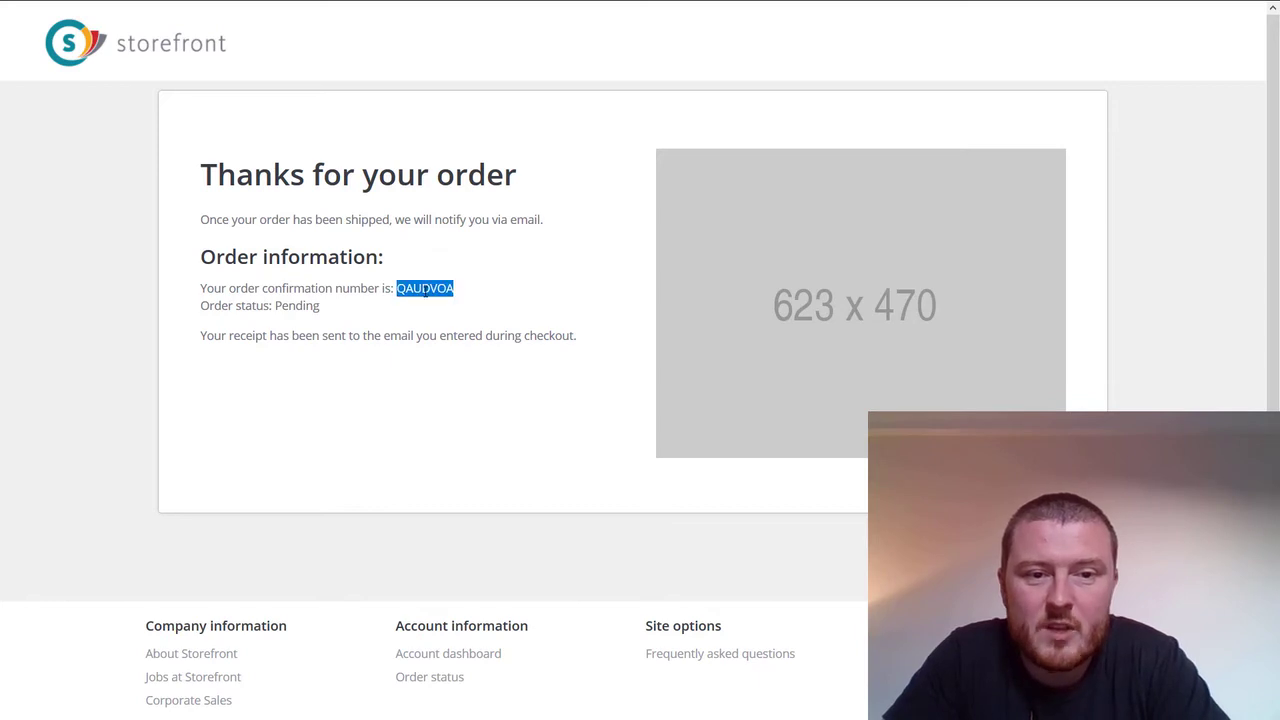
{"action": "left_click", "coordinate": [421, 309]}
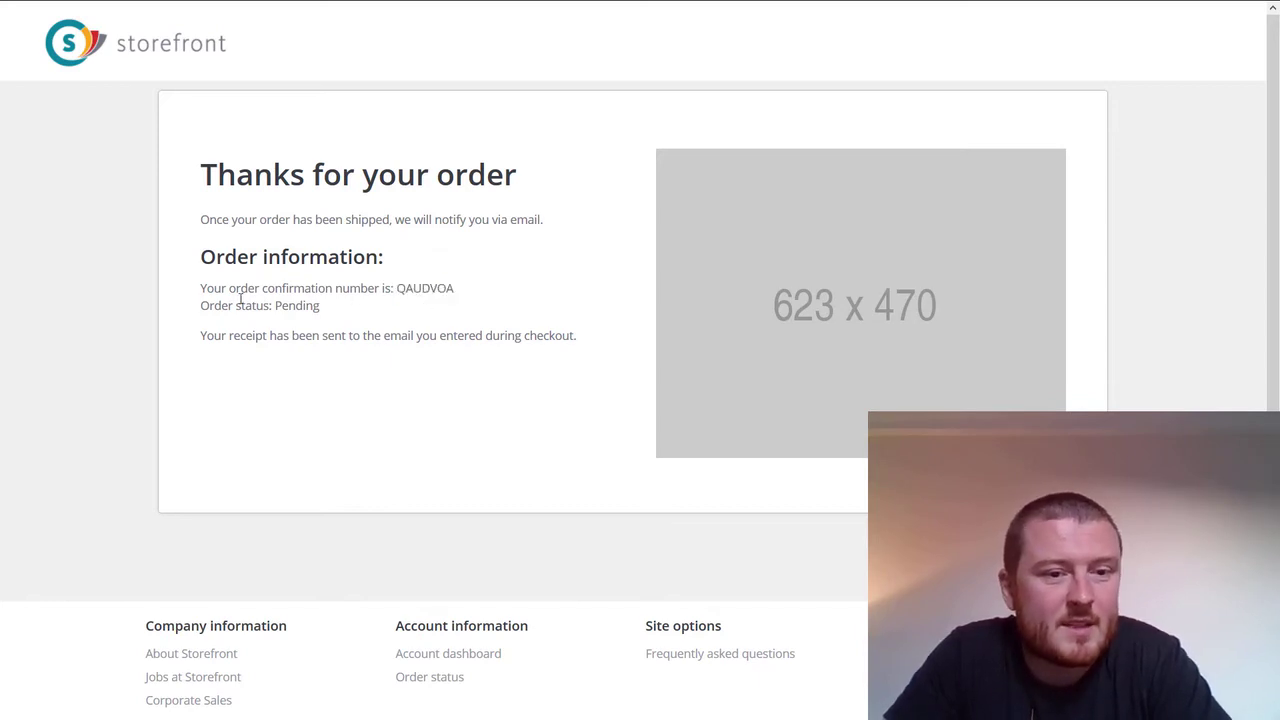
{"action": "left_click_drag", "start_coordinate": [197, 307], "coordinate": [327, 311]}
{"action": "left_click", "coordinate": [327, 311]}
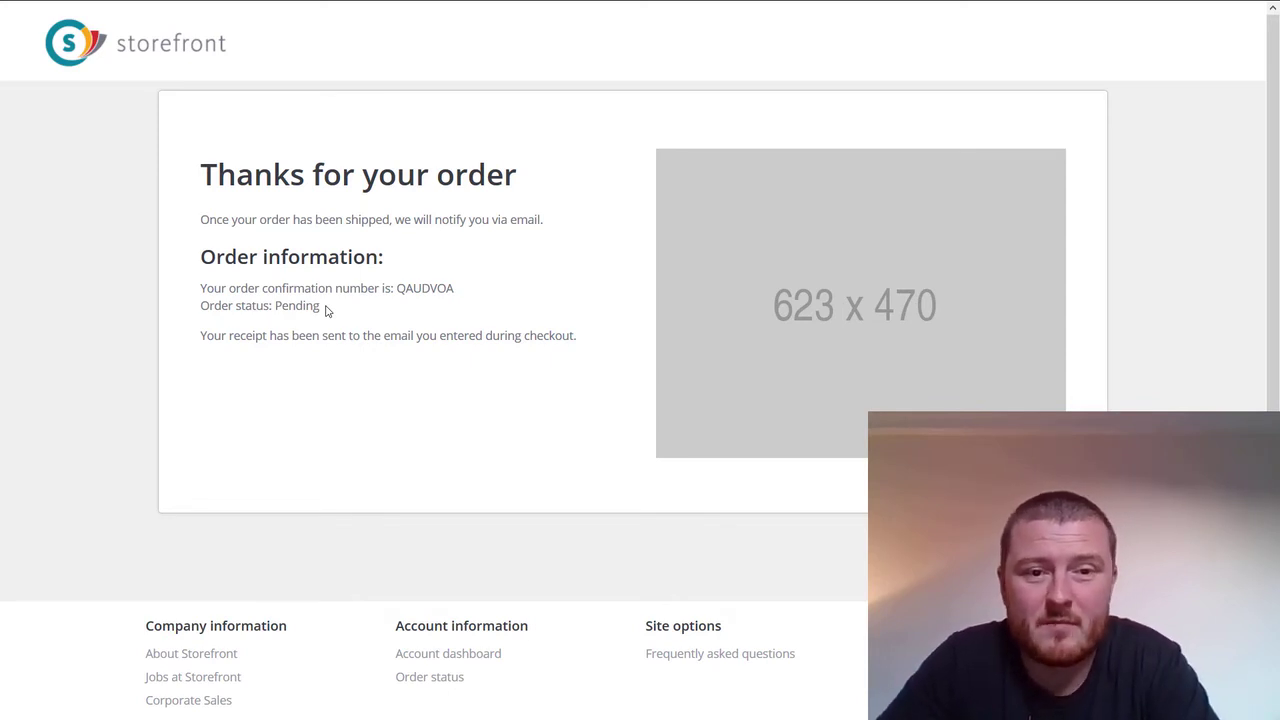
Sign in to Sitecore with the administrator username and password
{"action": "key", "text": "alt+Tab"}
{"action": "key", "text": "alt+Tab"}
{"action": "type", "text": "a"}
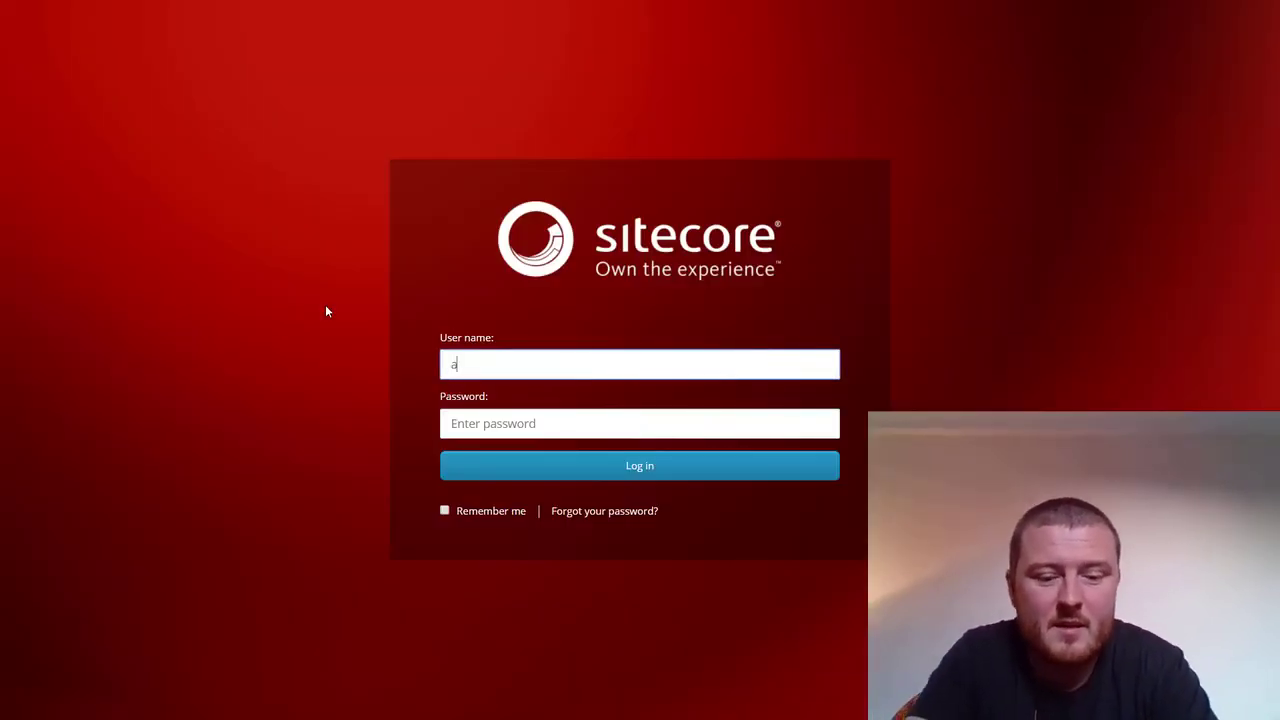
{"action": "type", "text": "dmin"}
{"action": "key", "text": "Tab"}
{"action": "type", "text": "b"}
{"action": "key", "text": "Return"}
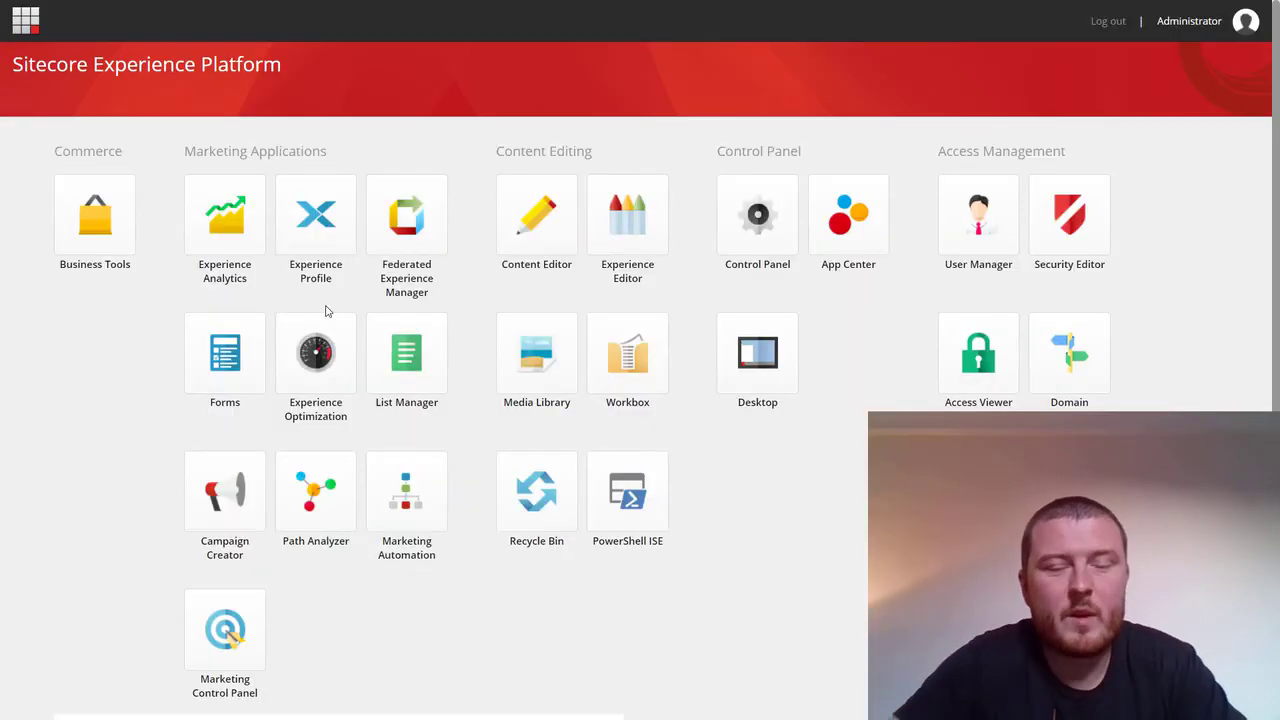
Open the Content Editor and expand Sitecore > Storefront > Home in the content tree
{"action": "left_click", "coordinate": [522, 207]}
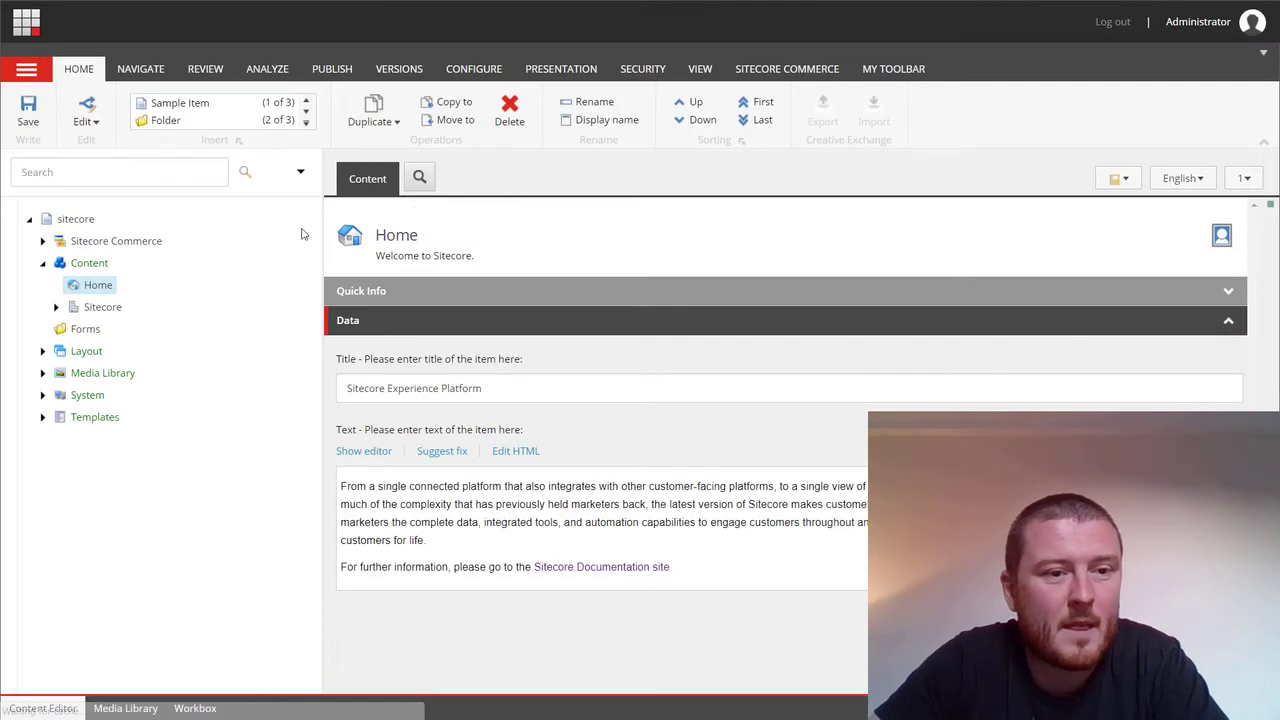
{"action": "left_click", "coordinate": [56, 307]}
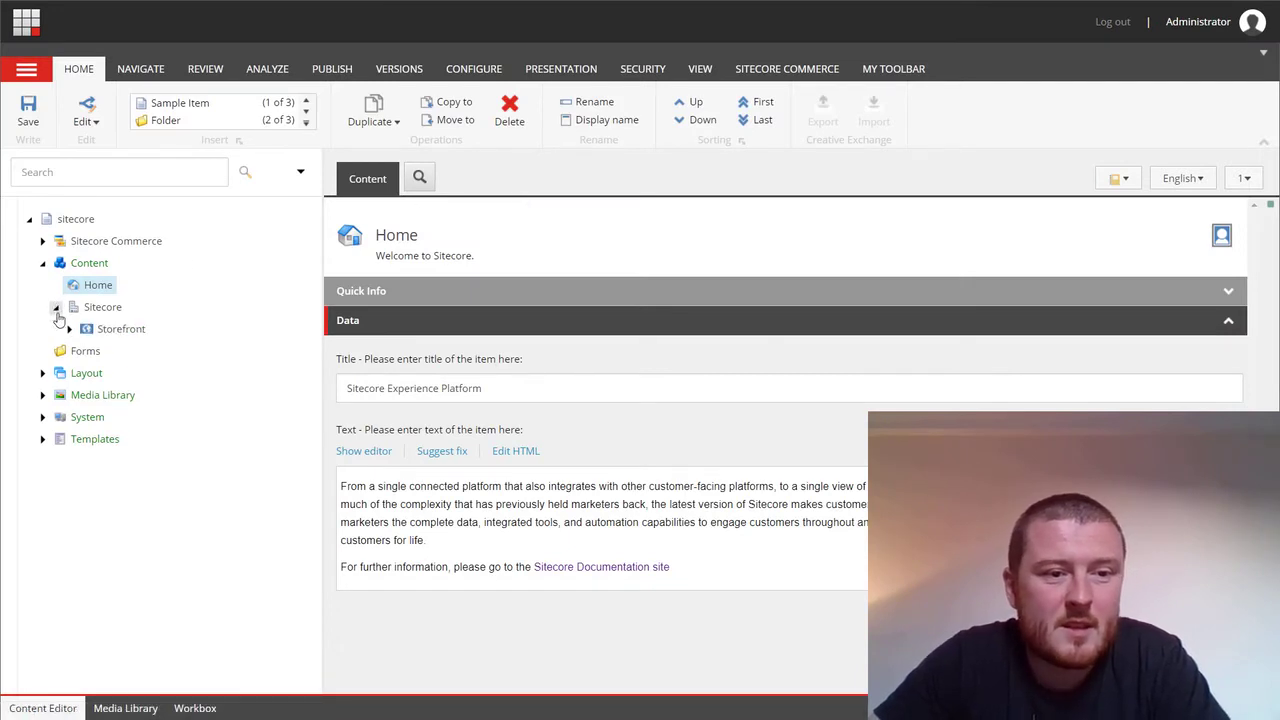
{"action": "left_click", "coordinate": [68, 331]}
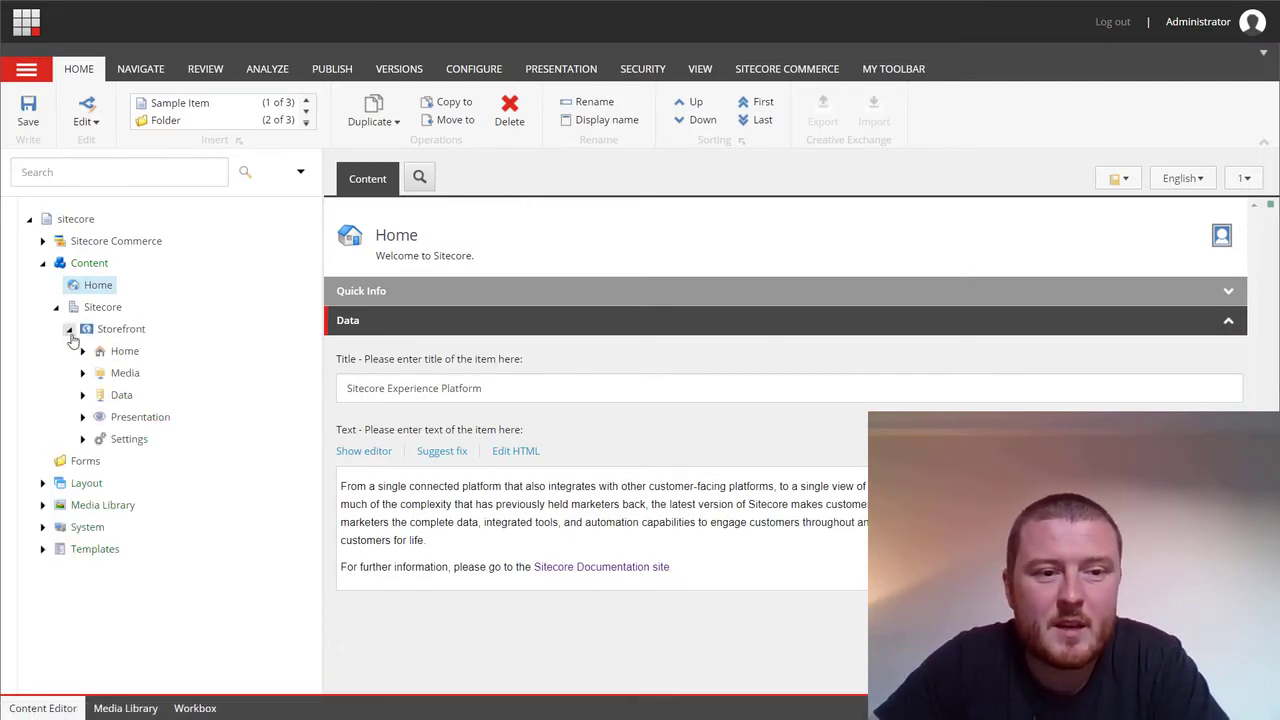
{"action": "left_click", "coordinate": [82, 354]}
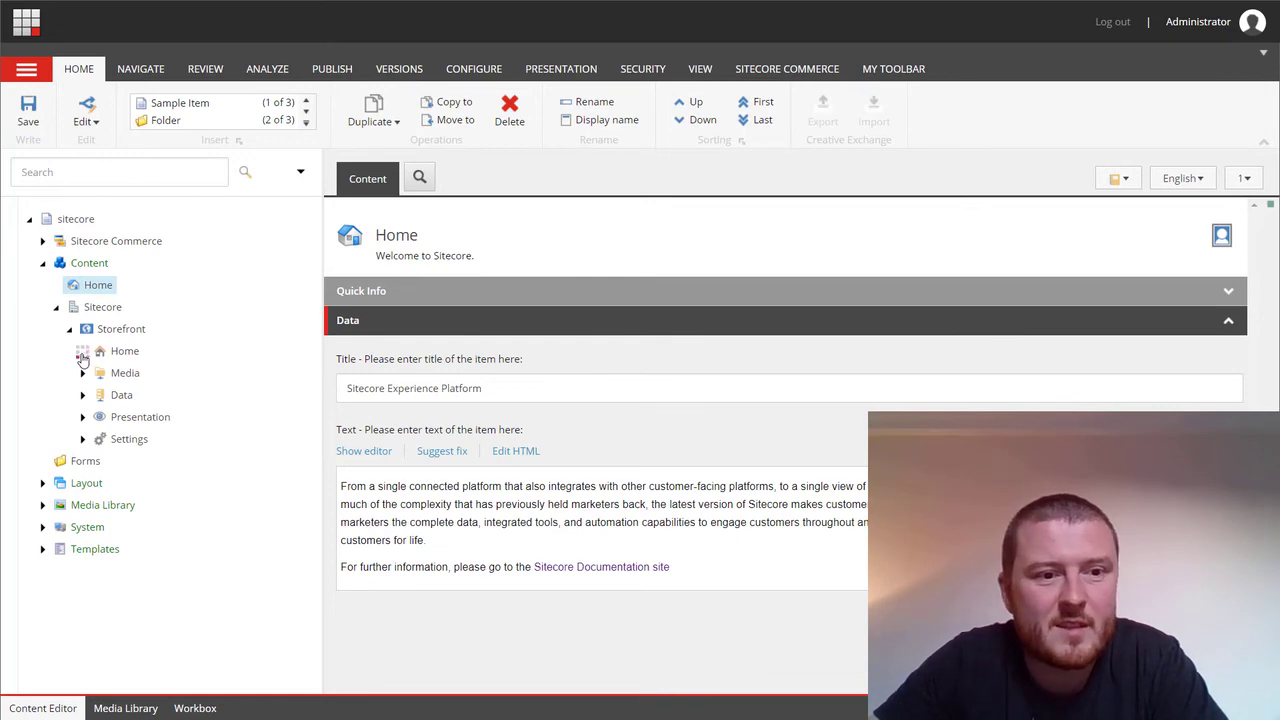
Insert a new page named fridge-campaign under the Storefront Home item
{"action": "right_click", "coordinate": [118, 360]}
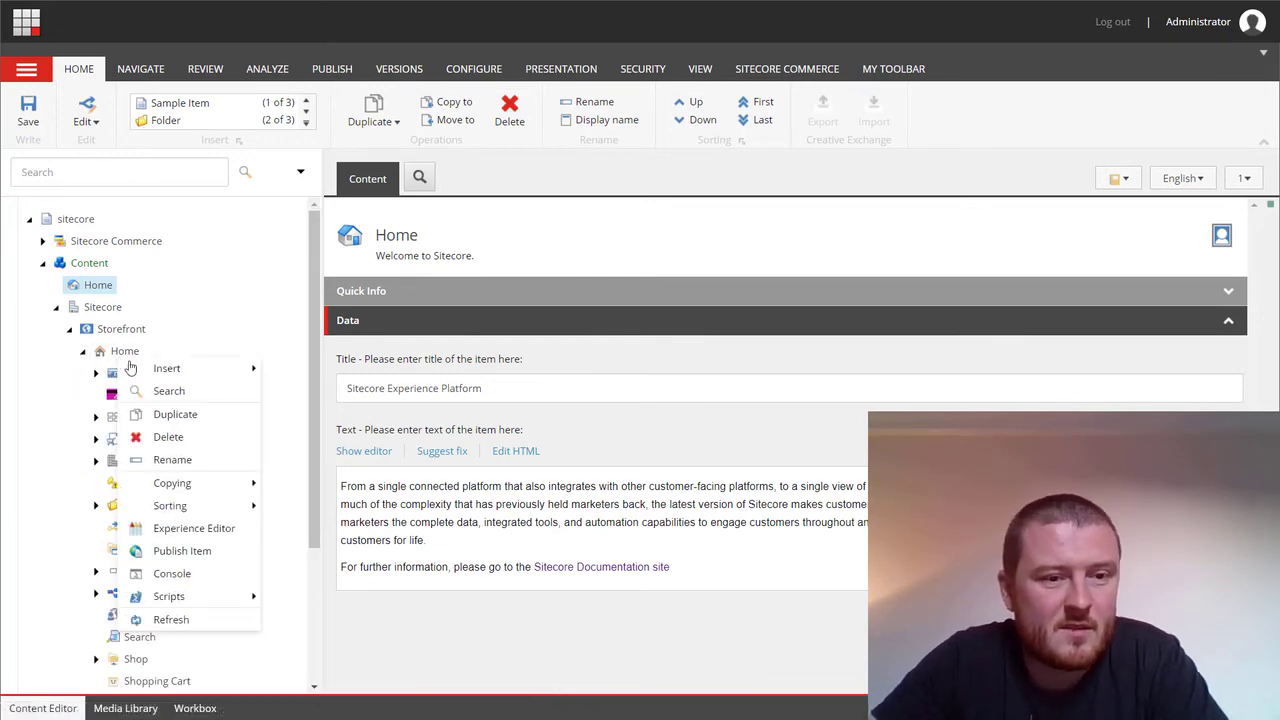
{"action": "mouse_move", "coordinate": [150, 370]}
{"action": "left_click", "coordinate": [305, 368]}
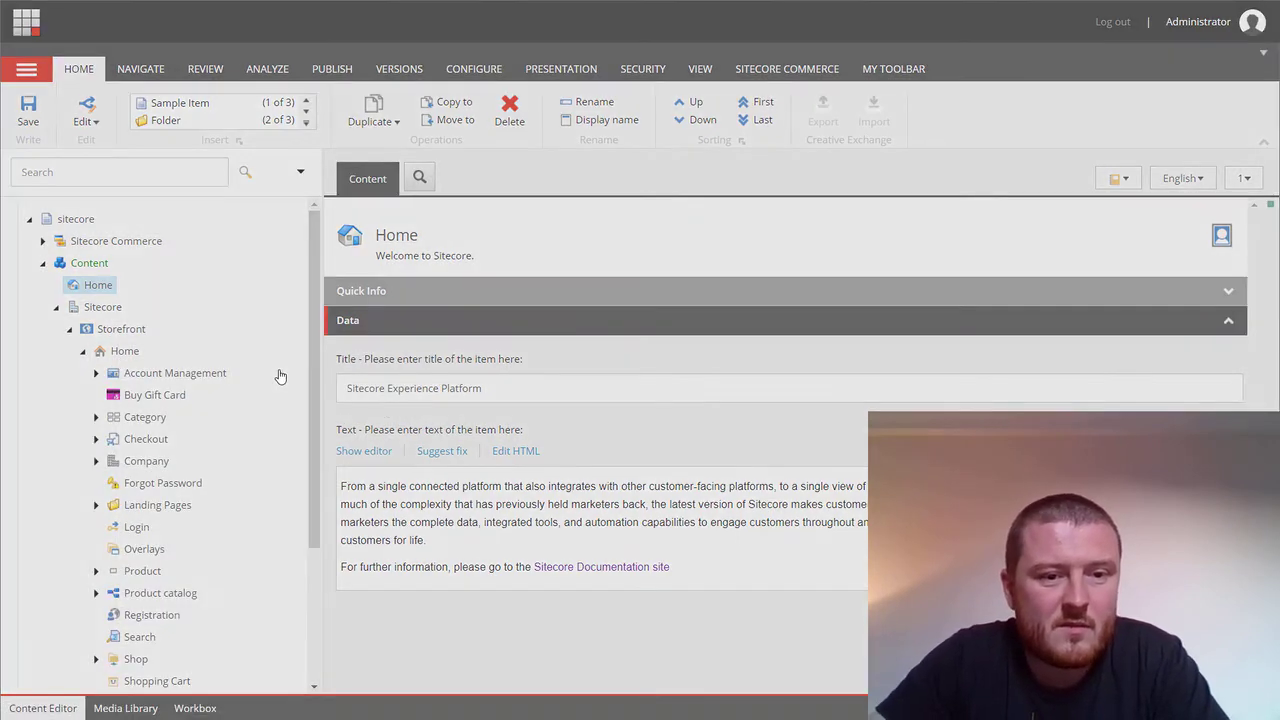
{"action": "key", "text": "BackSpace"}
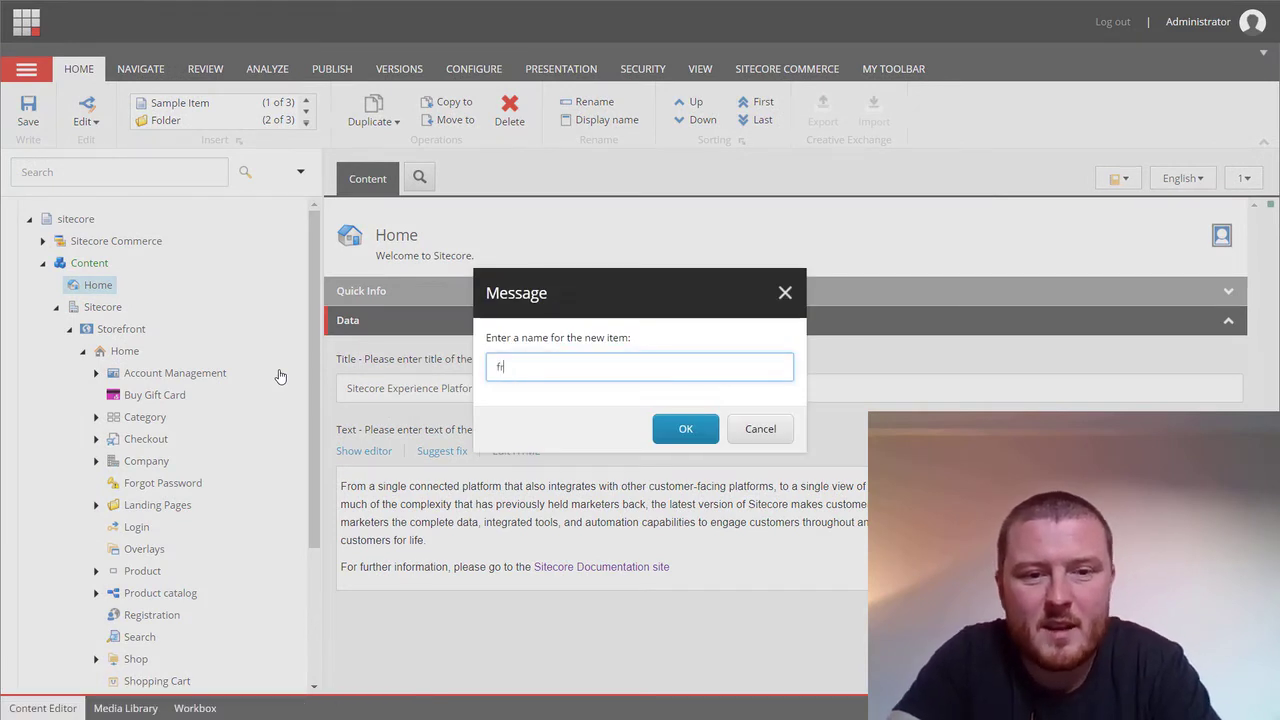
{"action": "type", "text": "fridge-c"}
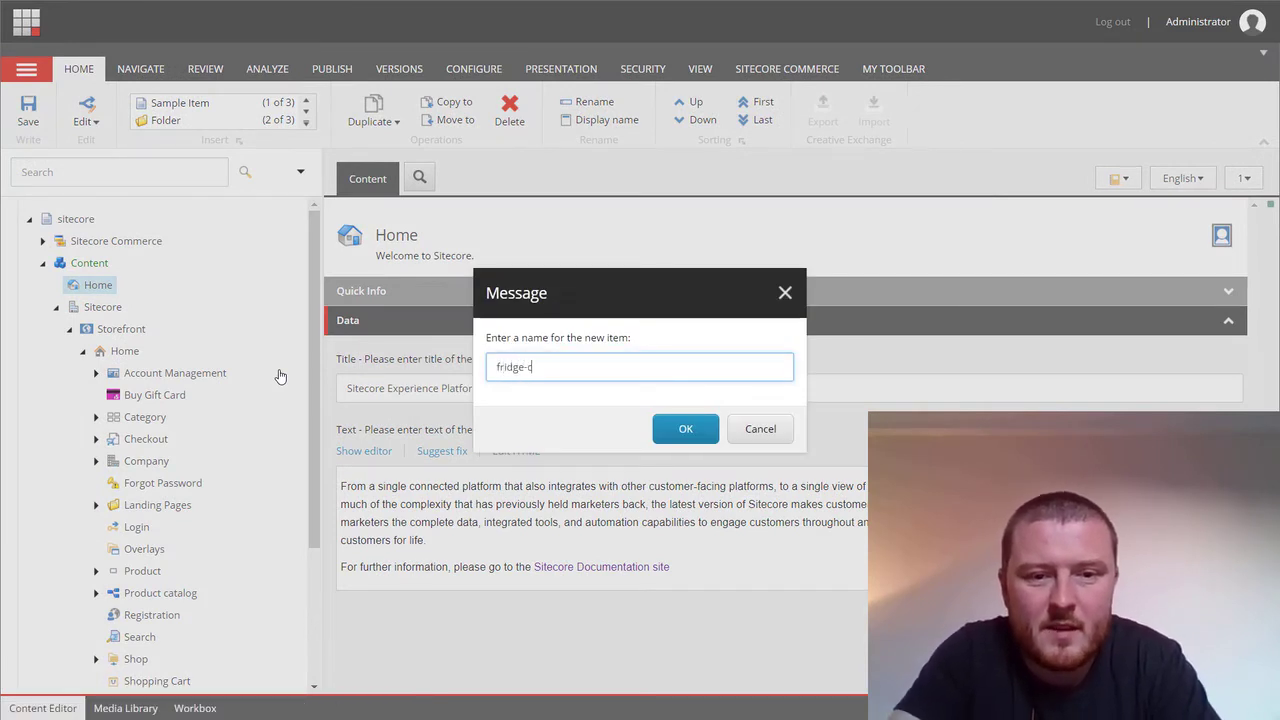
{"action": "type", "text": "ampaign"}
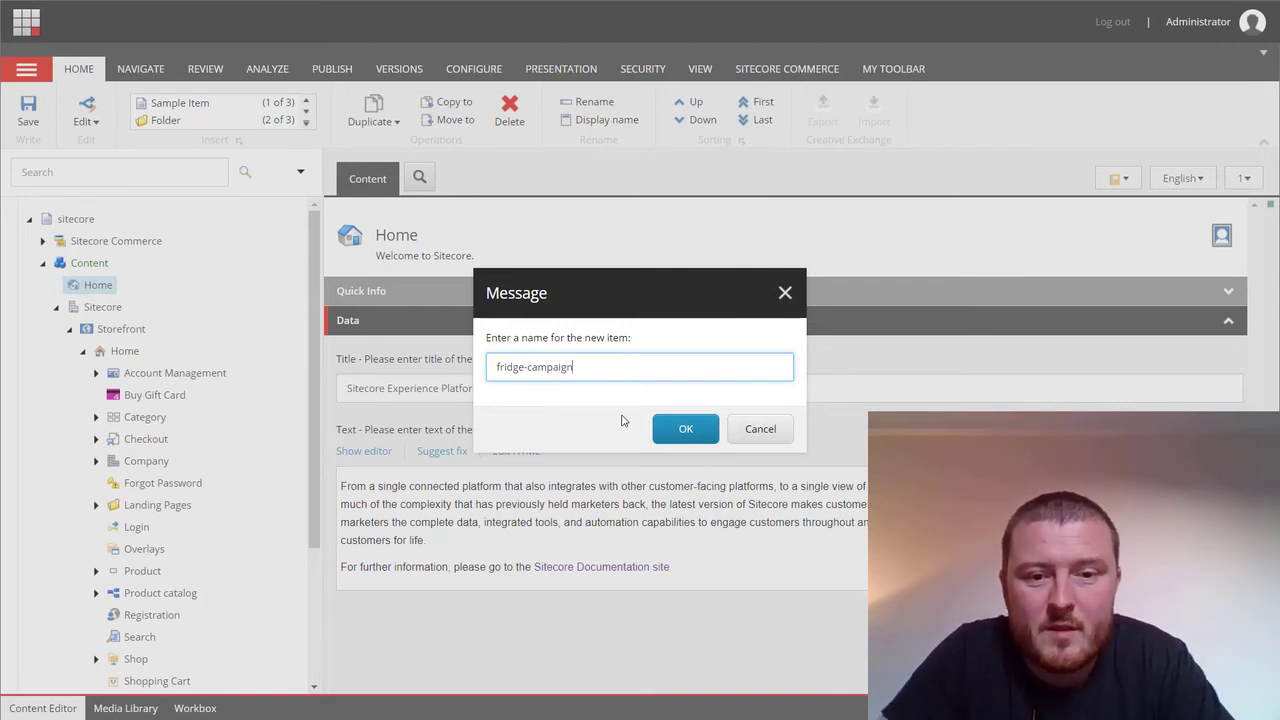
{"action": "left_click", "coordinate": [686, 429]}
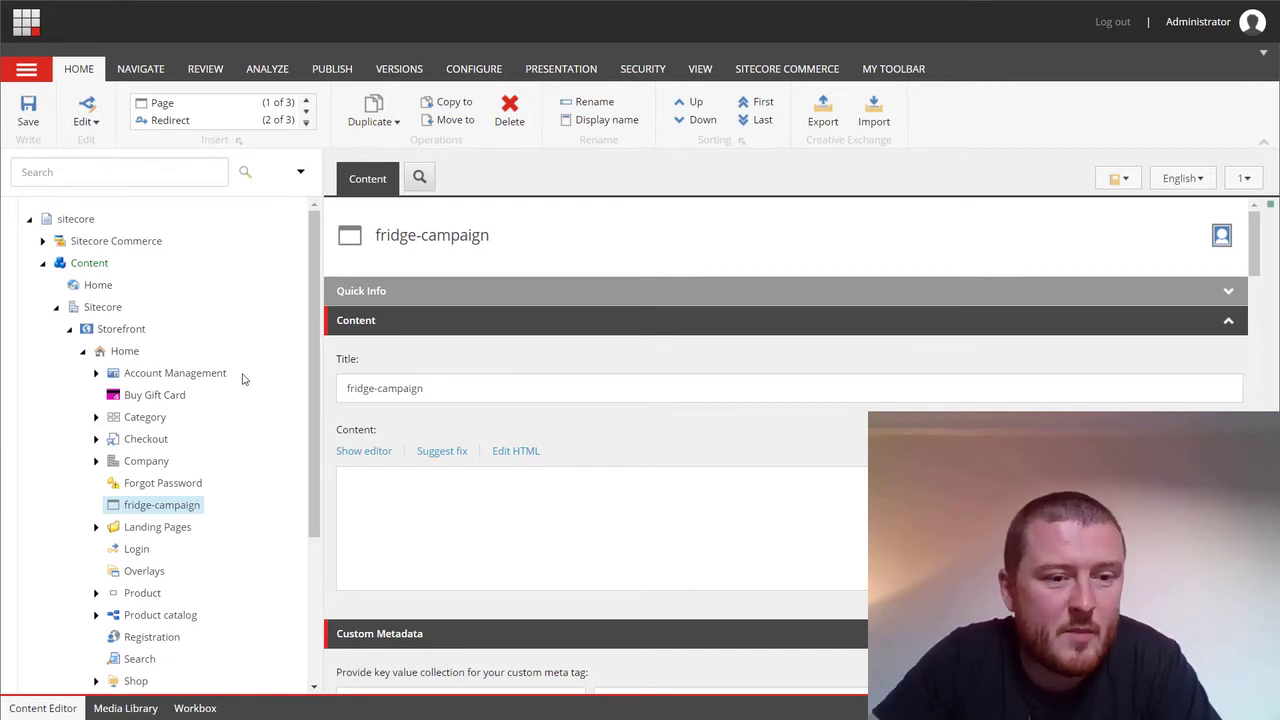
{"action": "right_click", "coordinate": [165, 507]}
Open fridge-campaign in the Experience Editor and apply the Default Commerce Page page design
{"action": "left_click", "coordinate": [258, 620]}
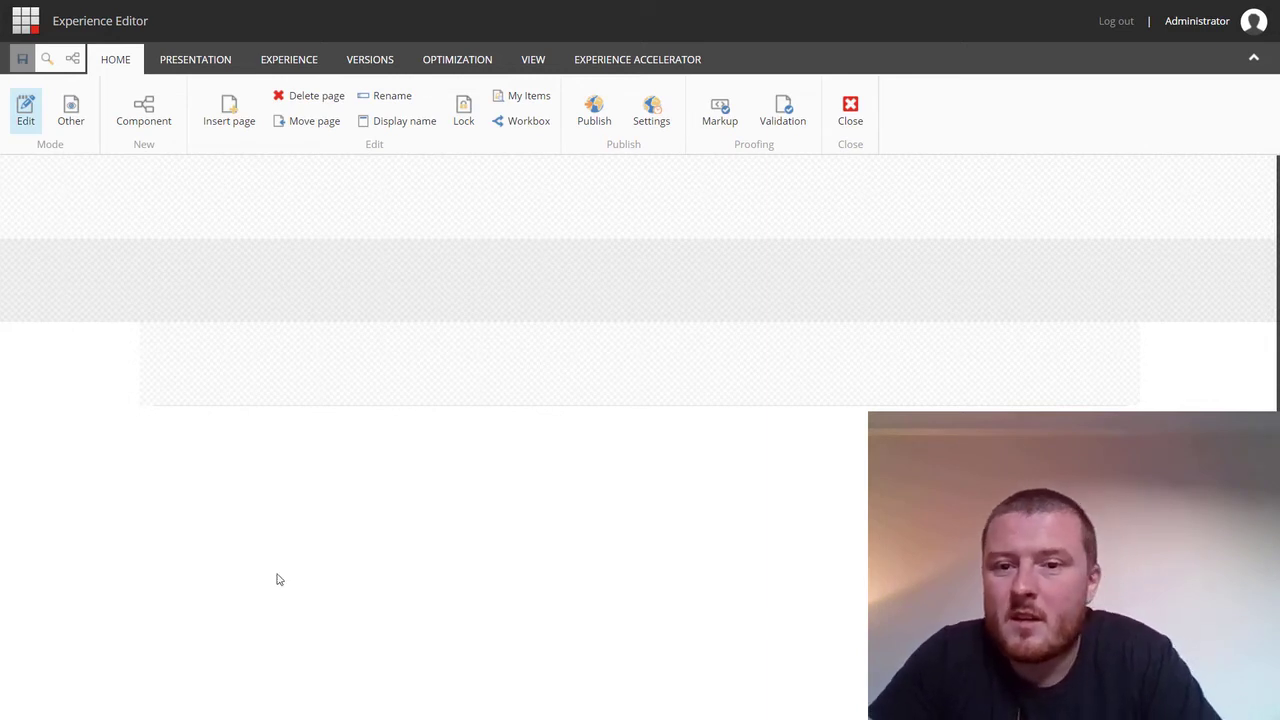
{"action": "left_click", "coordinate": [641, 51]}
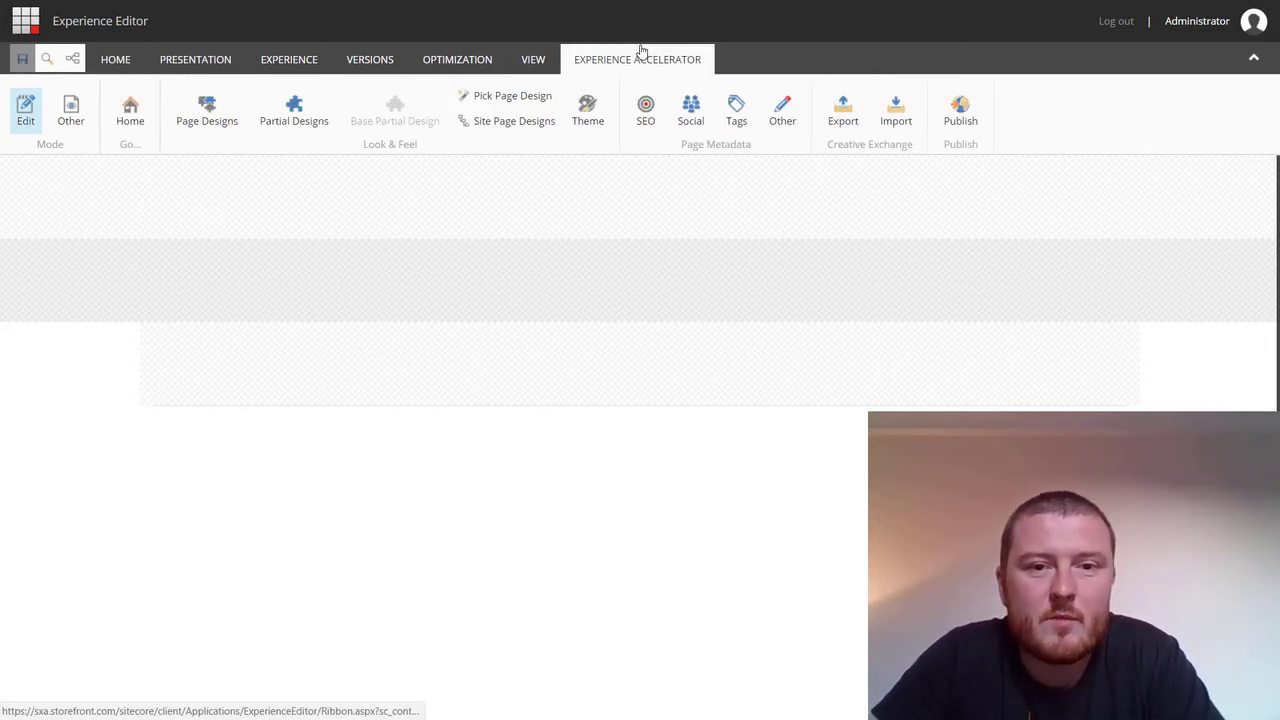
{"action": "left_click", "coordinate": [514, 97]}
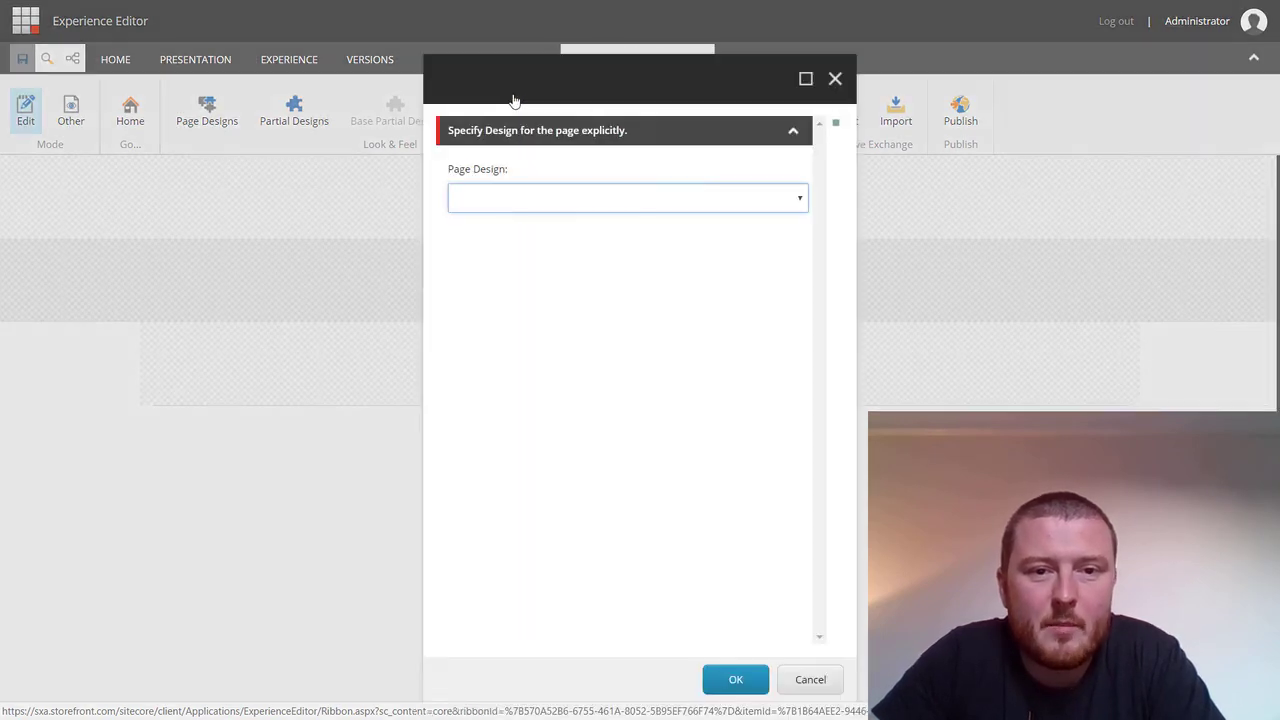
{"action": "left_click", "coordinate": [615, 196]}
{"action": "left_click", "coordinate": [571, 264]}
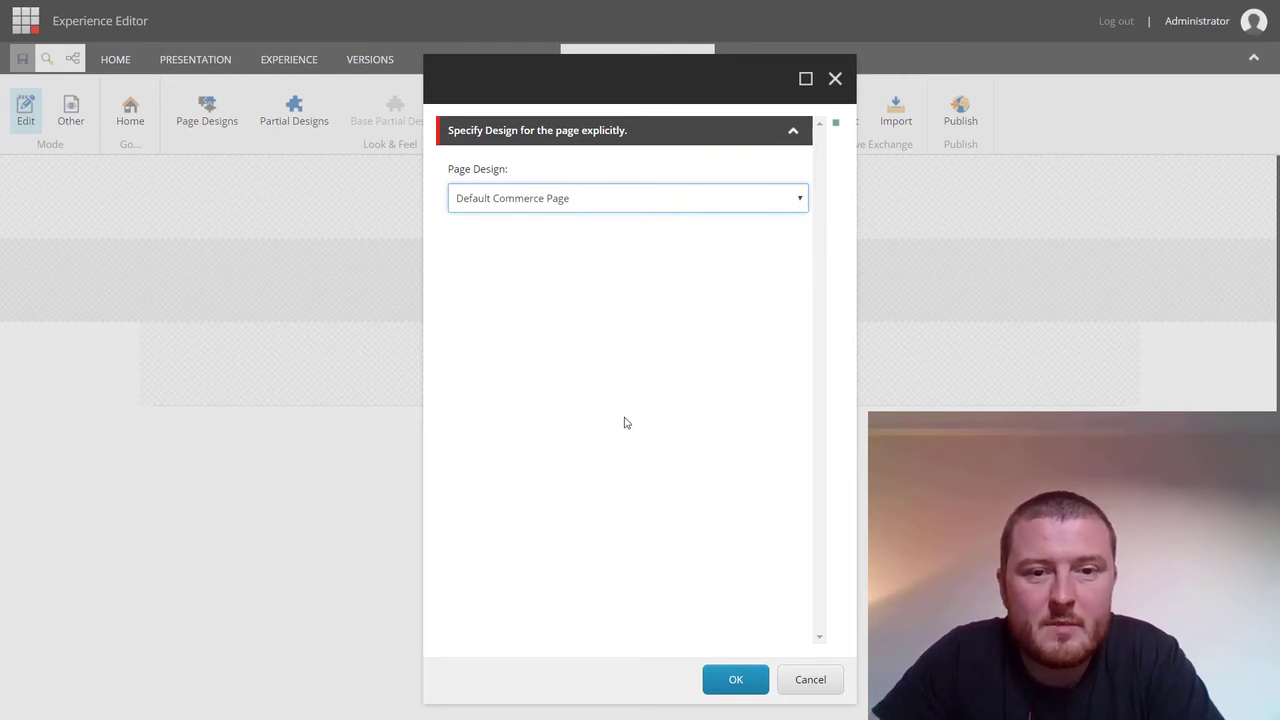
{"action": "left_click", "coordinate": [735, 681]}
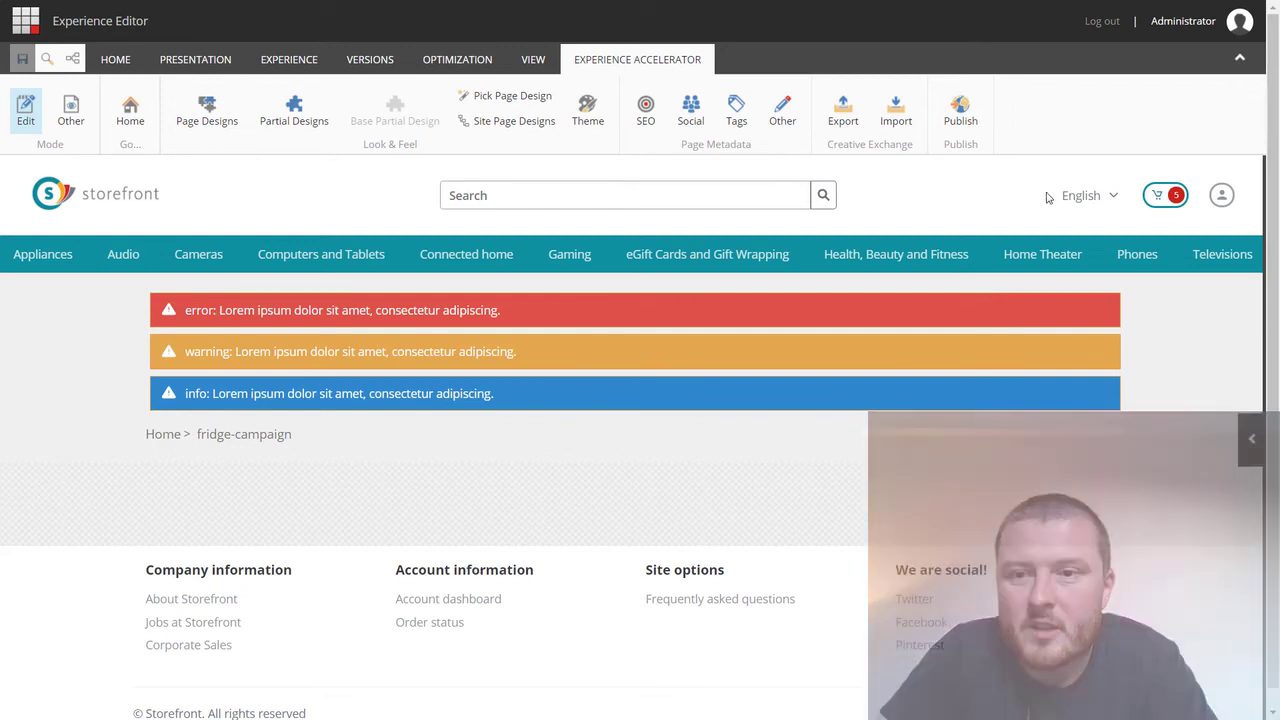
Preview the mini-cart and account menu, then dismiss both dropdowns by clicking the empty page
{"action": "left_click", "coordinate": [1175, 197]}
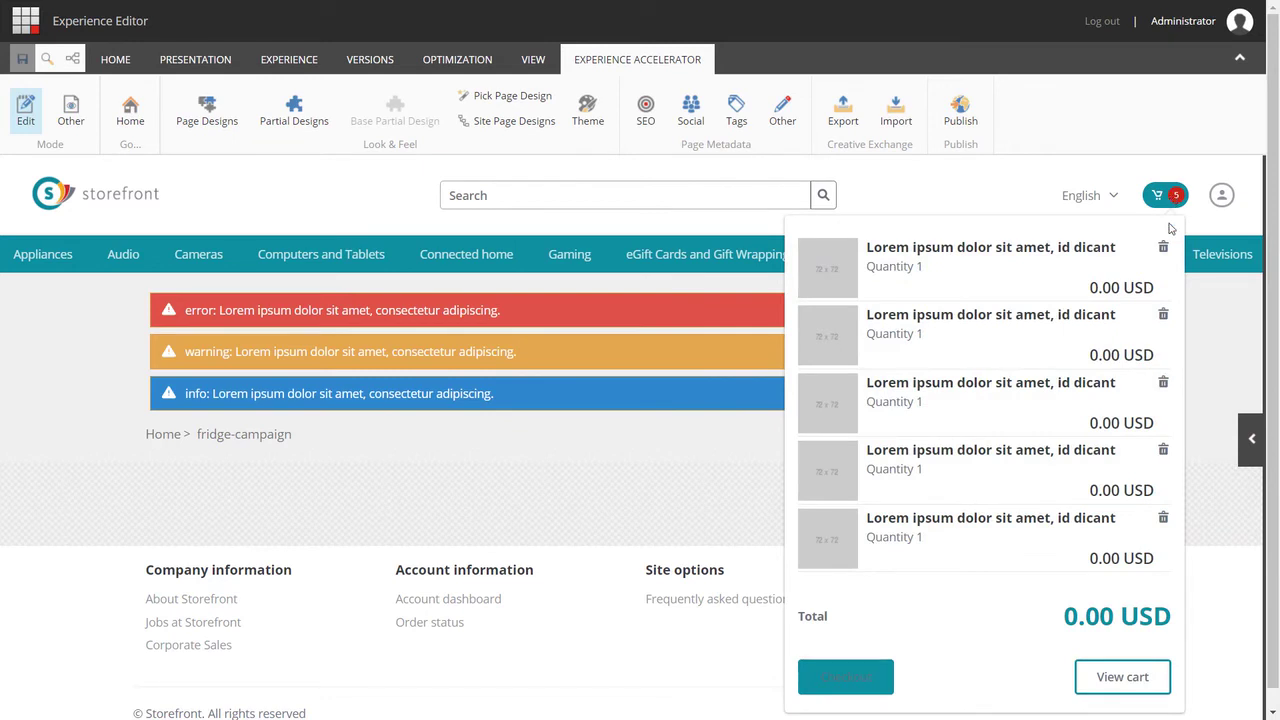
{"action": "left_click", "coordinate": [1221, 195]}
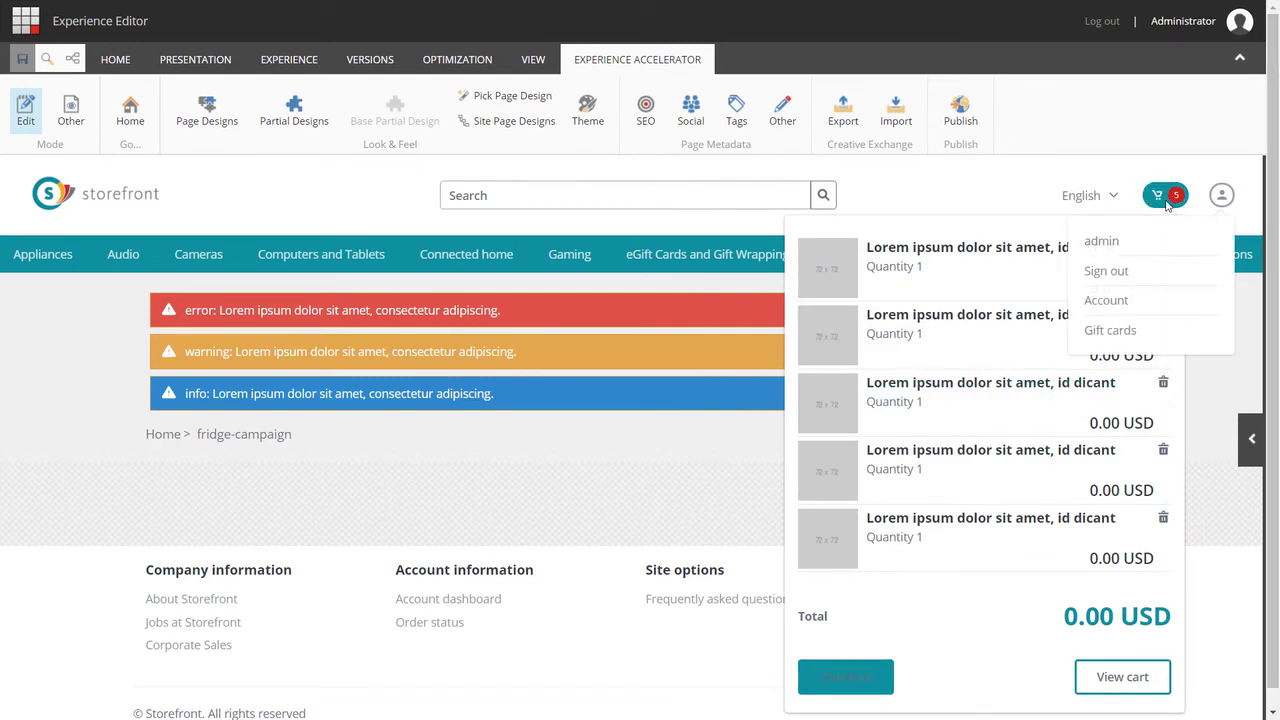
{"action": "left_click", "coordinate": [669, 522]}
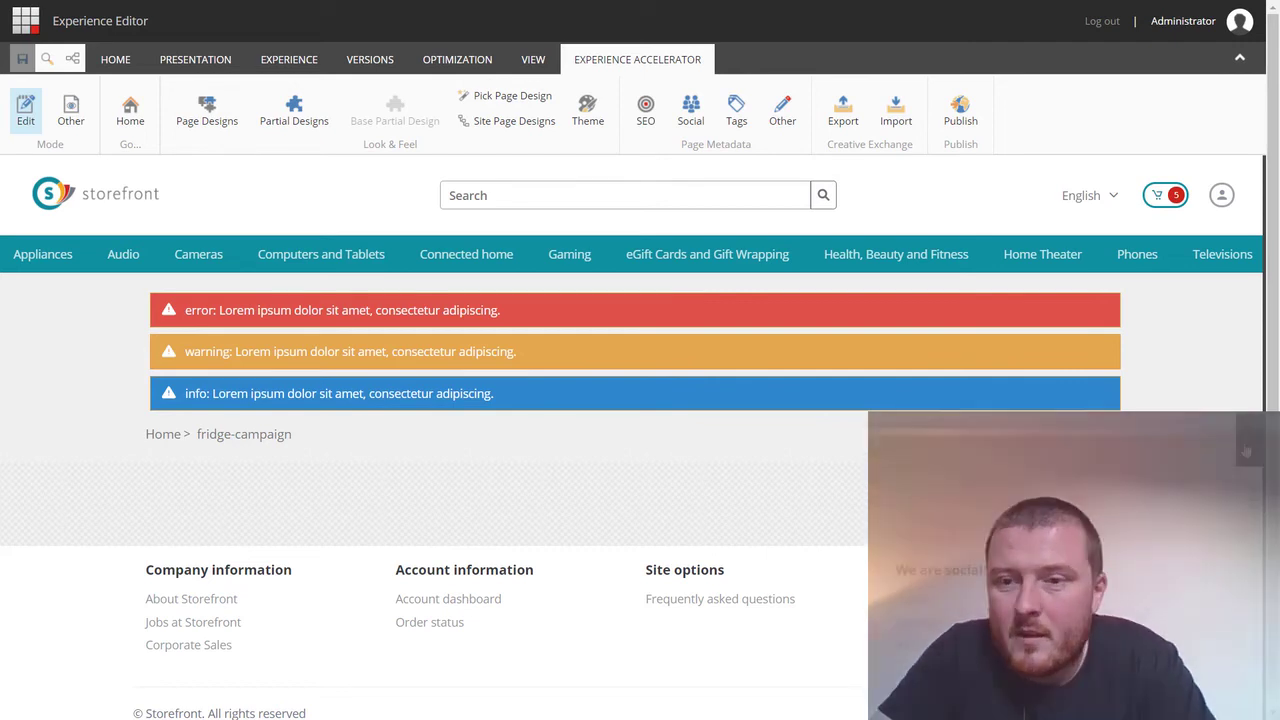
Open the Toolbox and browse the Commerce Account and Commerce Cart component groups
{"action": "left_click", "coordinate": [1246, 449]}
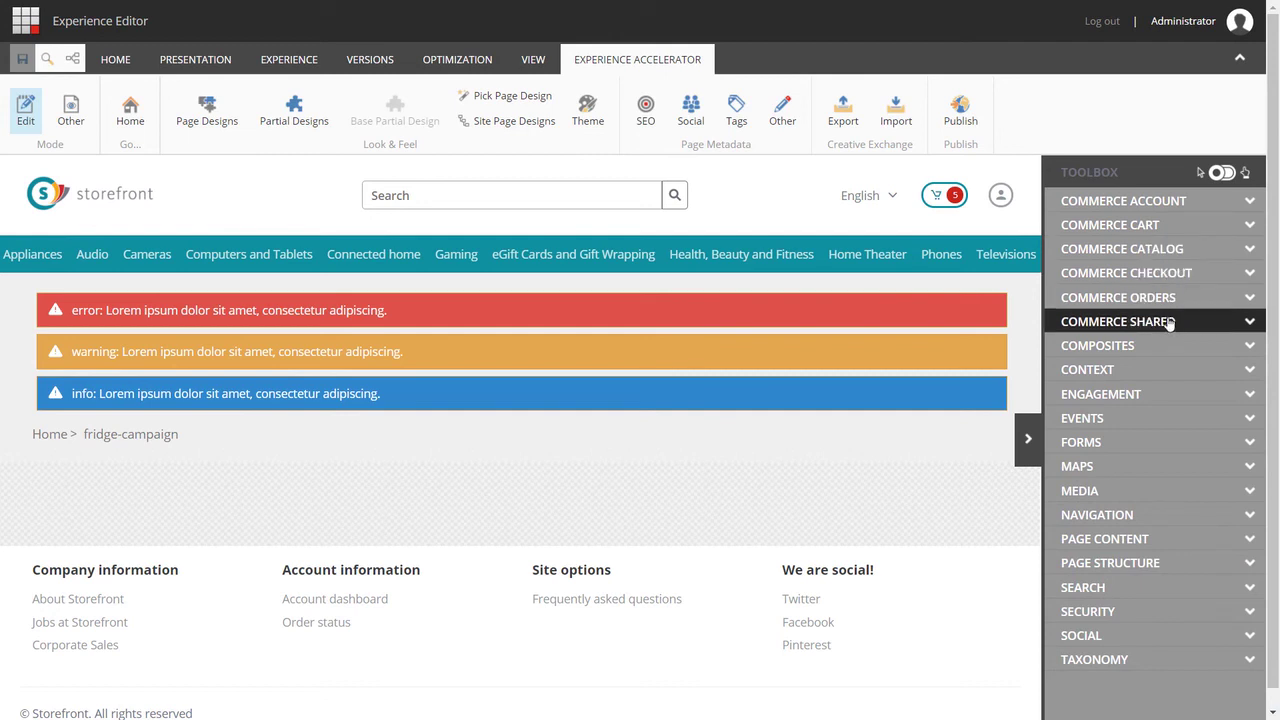
{"action": "left_click", "coordinate": [1155, 204]}
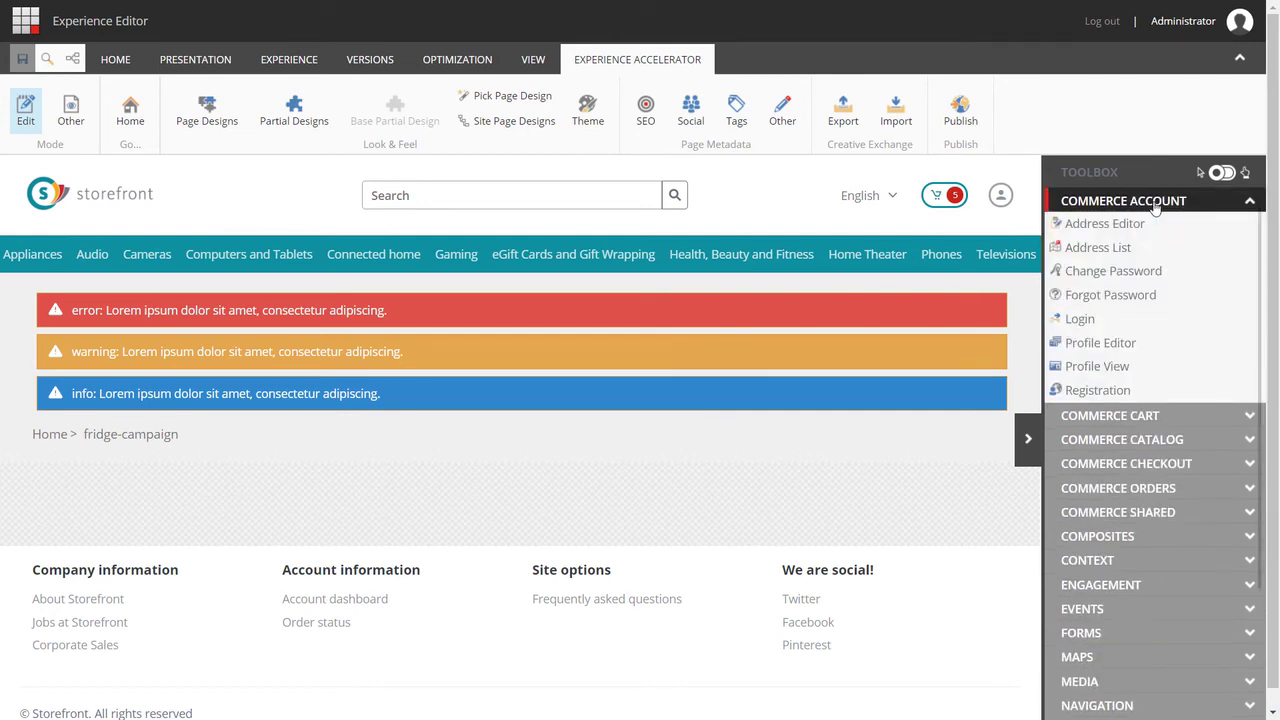
{"action": "left_click_drag", "start_coordinate": [1159, 224], "coordinate": [1160, 226]}
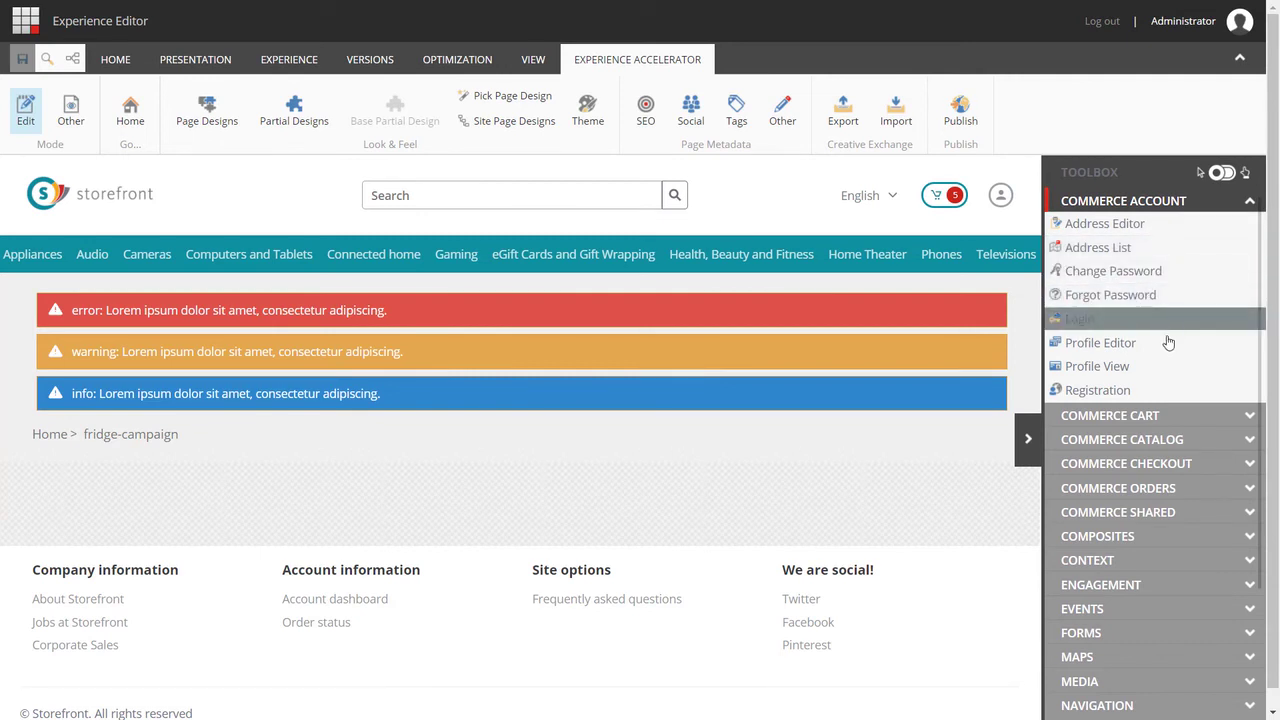
{"action": "left_click", "coordinate": [1152, 197]}
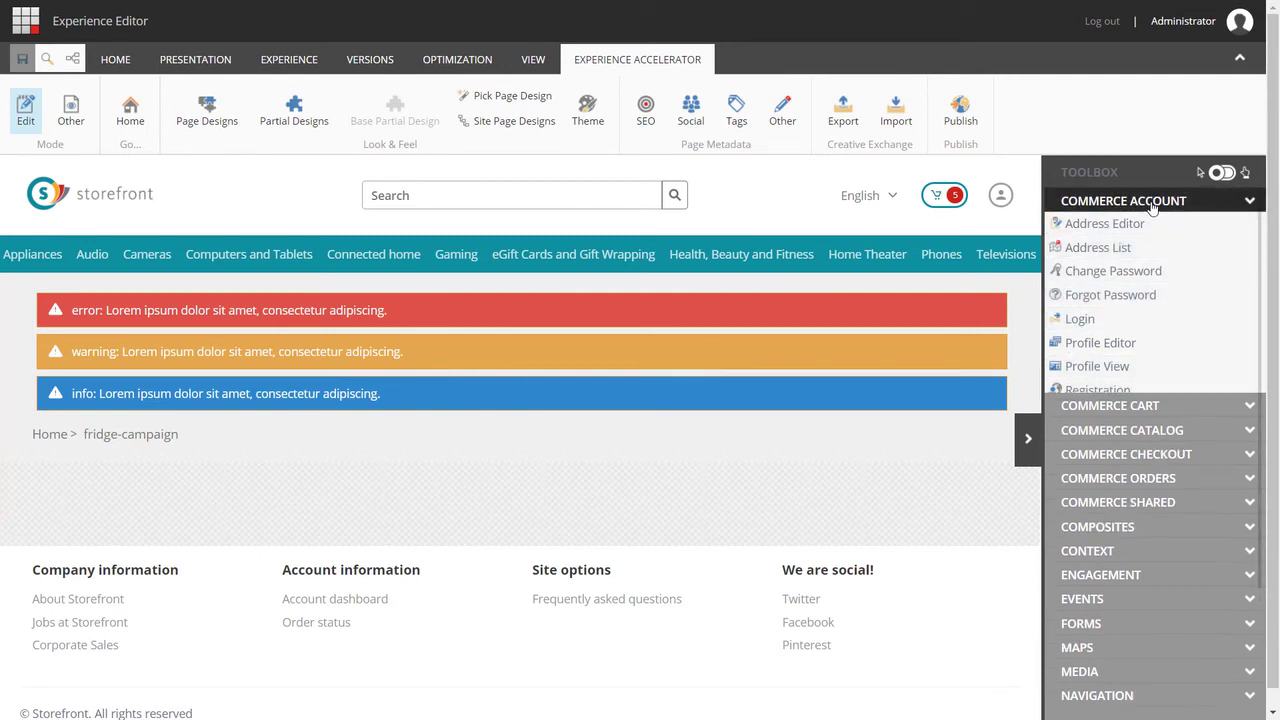
{"action": "left_click", "coordinate": [1152, 224]}
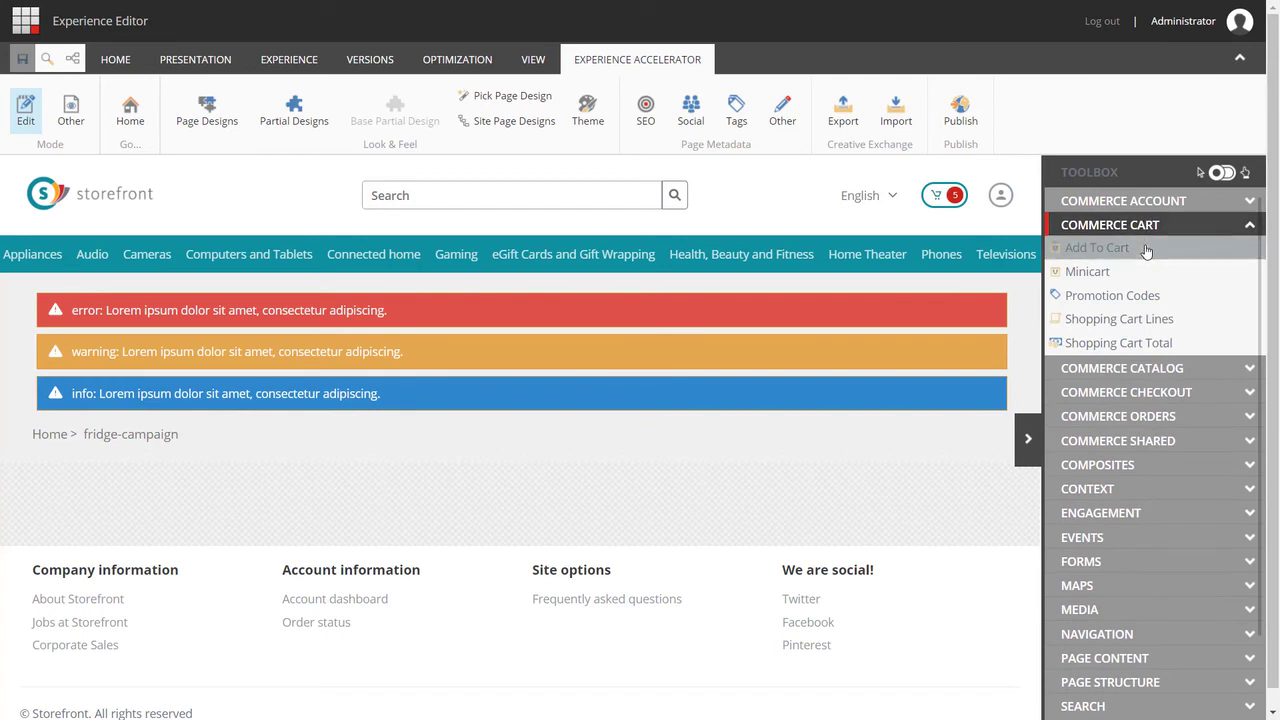
{"action": "left_click_drag", "start_coordinate": [1146, 271], "coordinate": [1158, 226]}
{"action": "left_click", "coordinate": [1158, 226]}
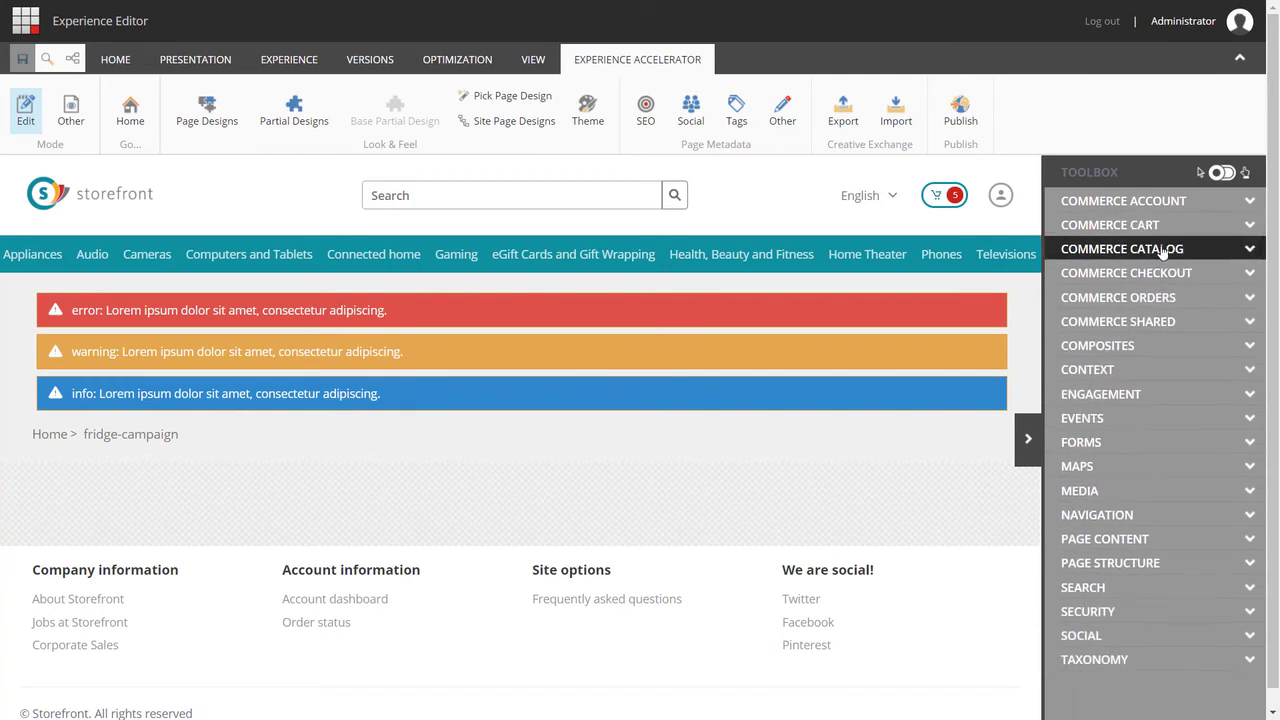
Browse the Catalog, Checkout, Orders and Shared commerce groups, leaving Commerce Catalog expanded
{"action": "left_click", "coordinate": [1160, 250]}
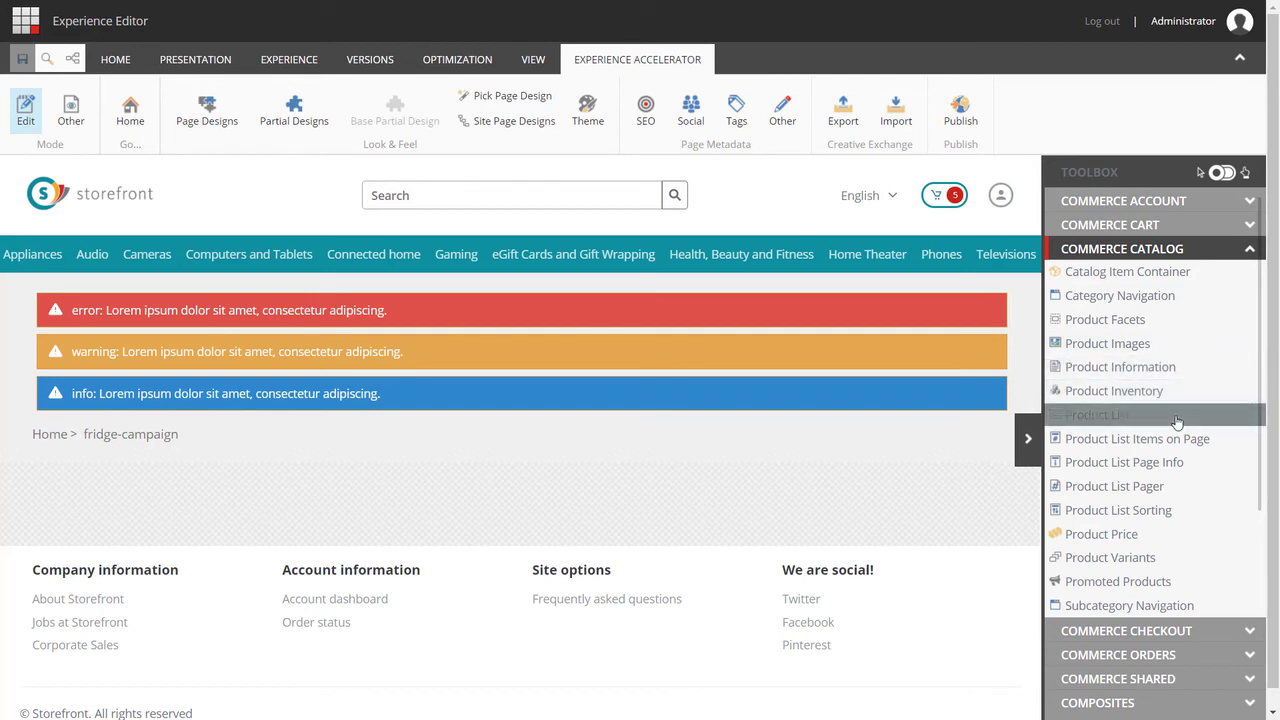
{"action": "left_click", "coordinate": [1156, 249]}
{"action": "left_click", "coordinate": [1157, 273]}
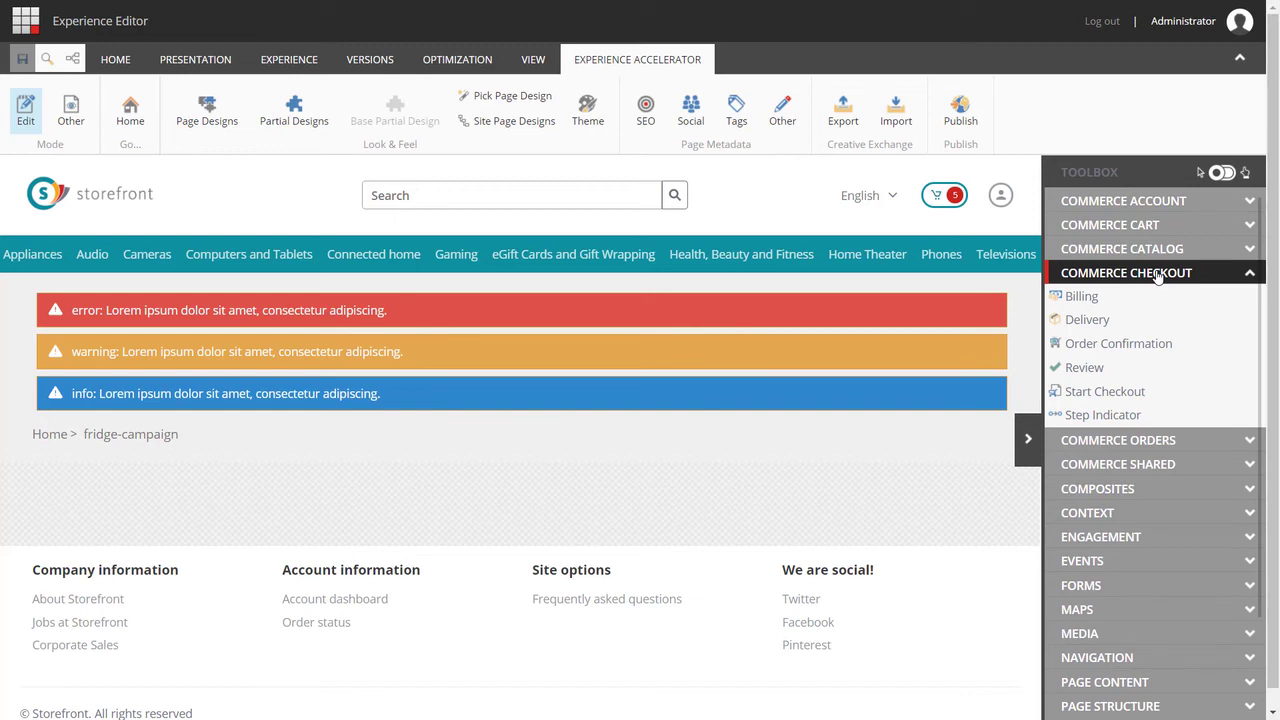
{"action": "left_click", "coordinate": [1157, 273]}
{"action": "left_click", "coordinate": [1157, 297]}
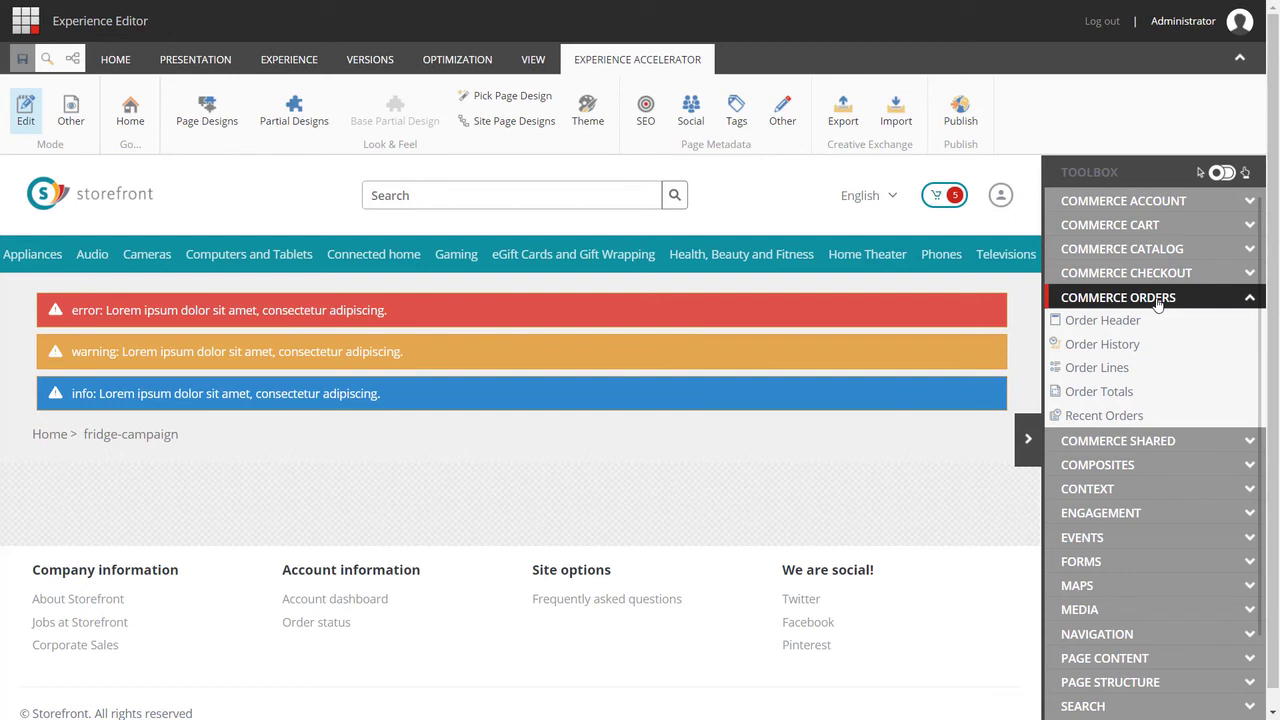
{"action": "left_click", "coordinate": [1157, 300]}
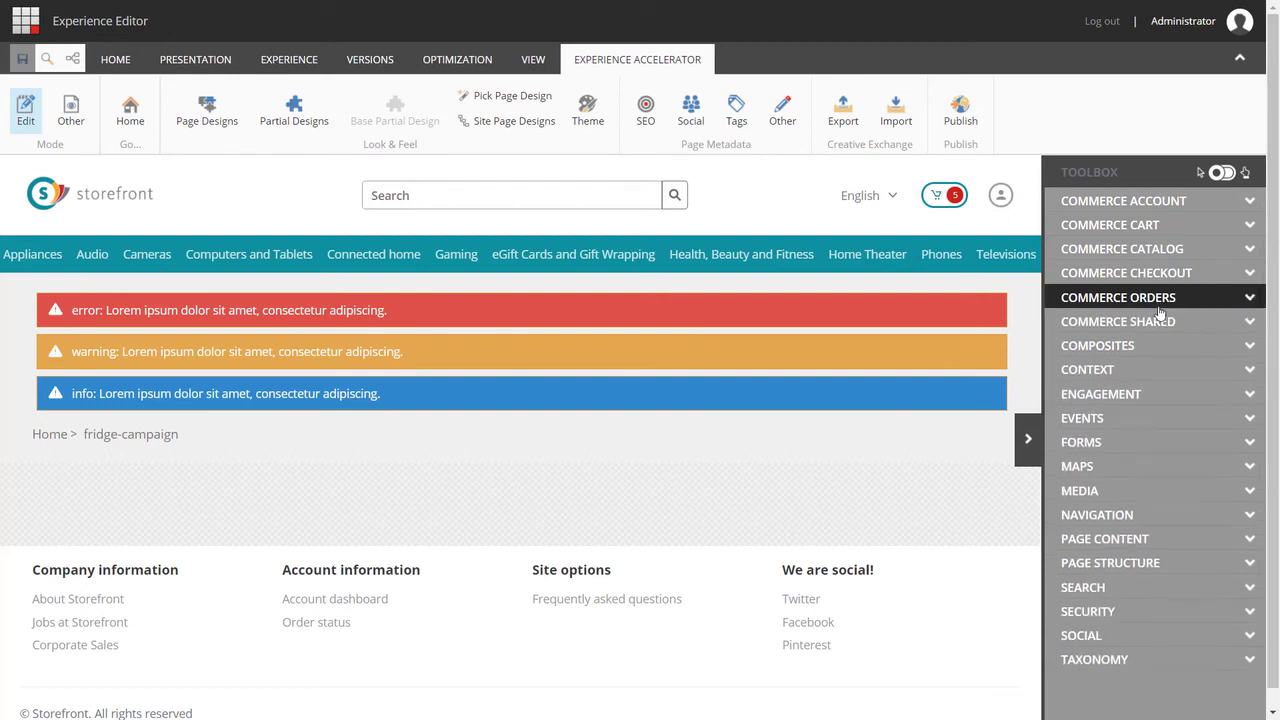
{"action": "left_click", "coordinate": [1162, 322]}
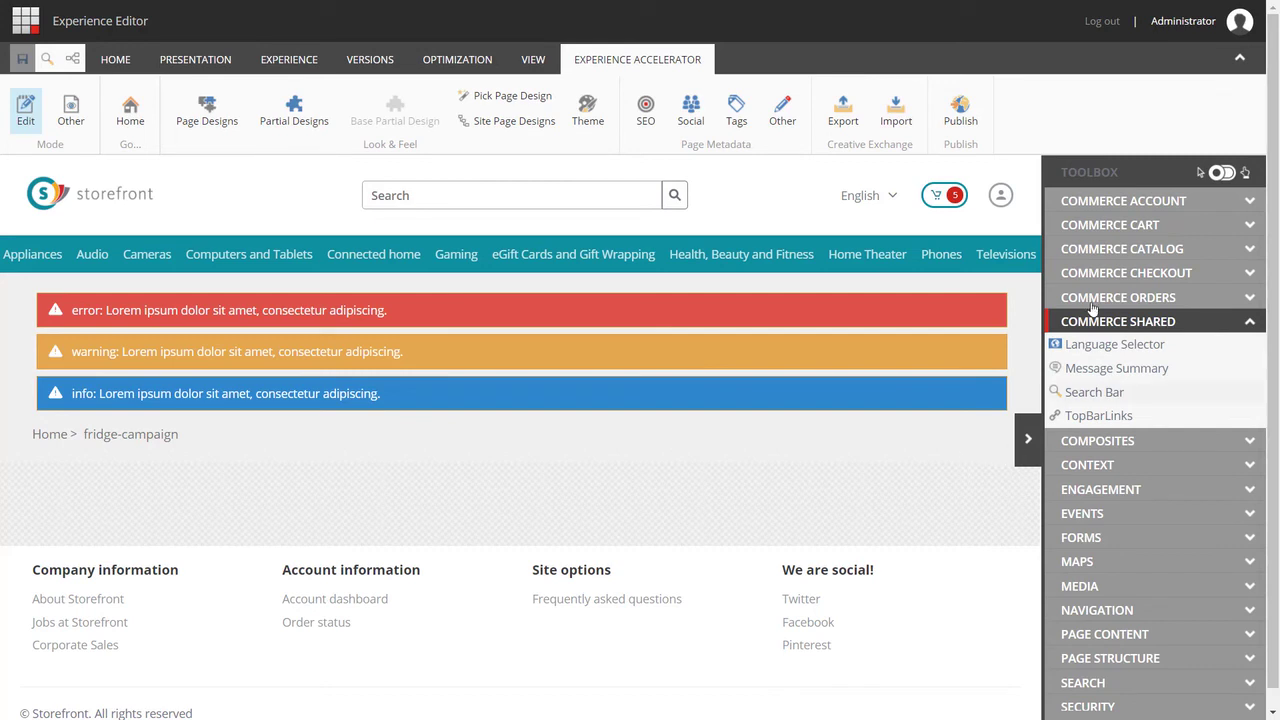
{"action": "left_click", "coordinate": [1143, 323]}
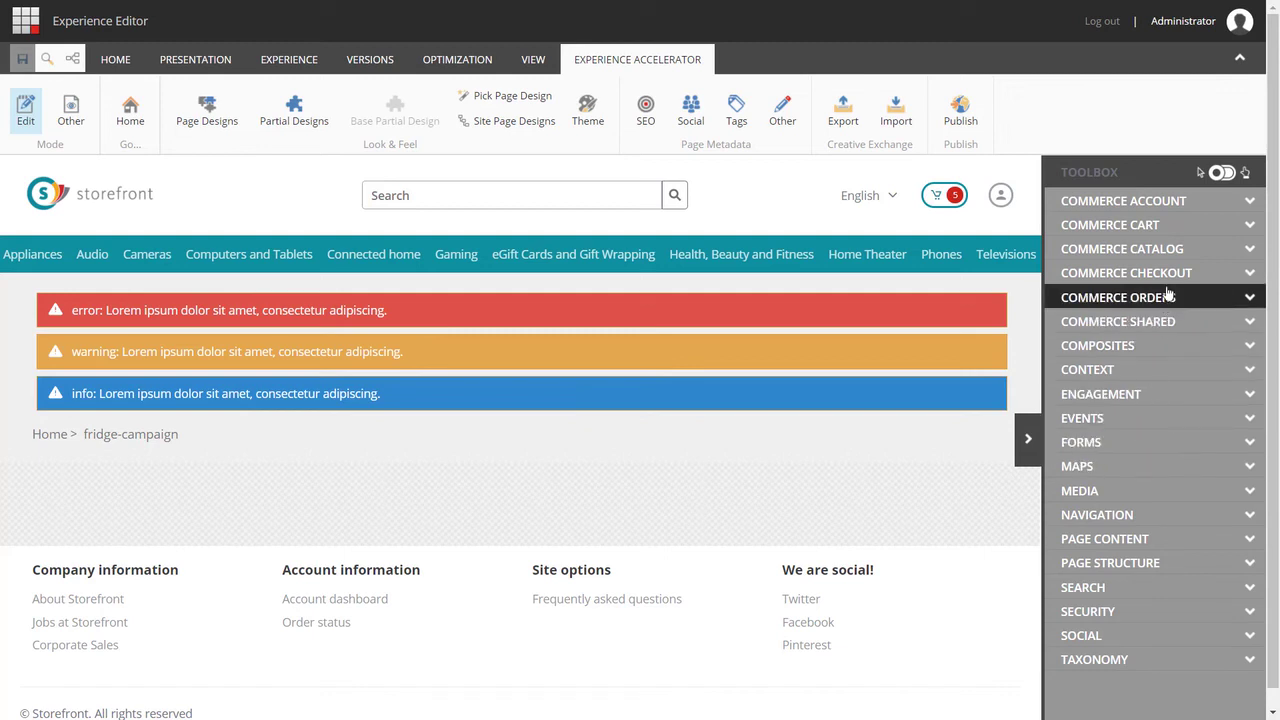
{"action": "left_click", "coordinate": [1166, 250]}
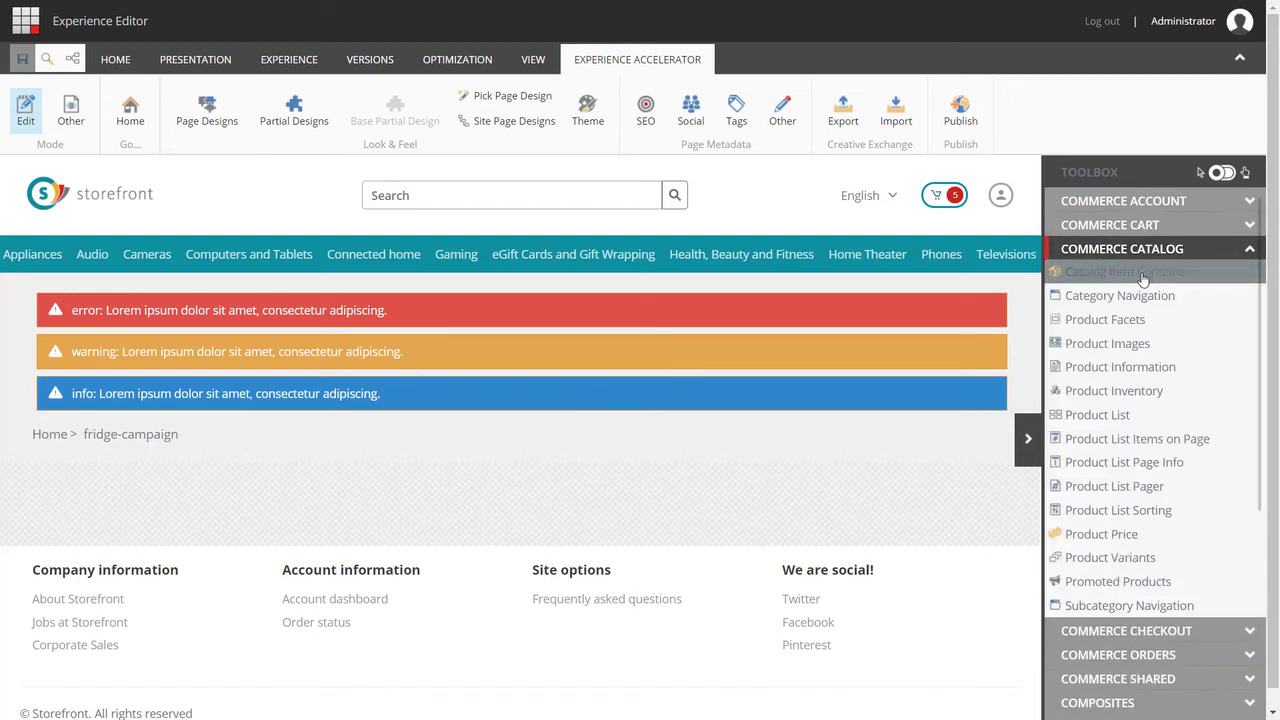
Drop a Catalog Item Container onto the page with Appliances' Habitat Viva Ice Maker fridge as data source
{"action": "left_click_drag", "start_coordinate": [1143, 279], "coordinate": [589, 509]}
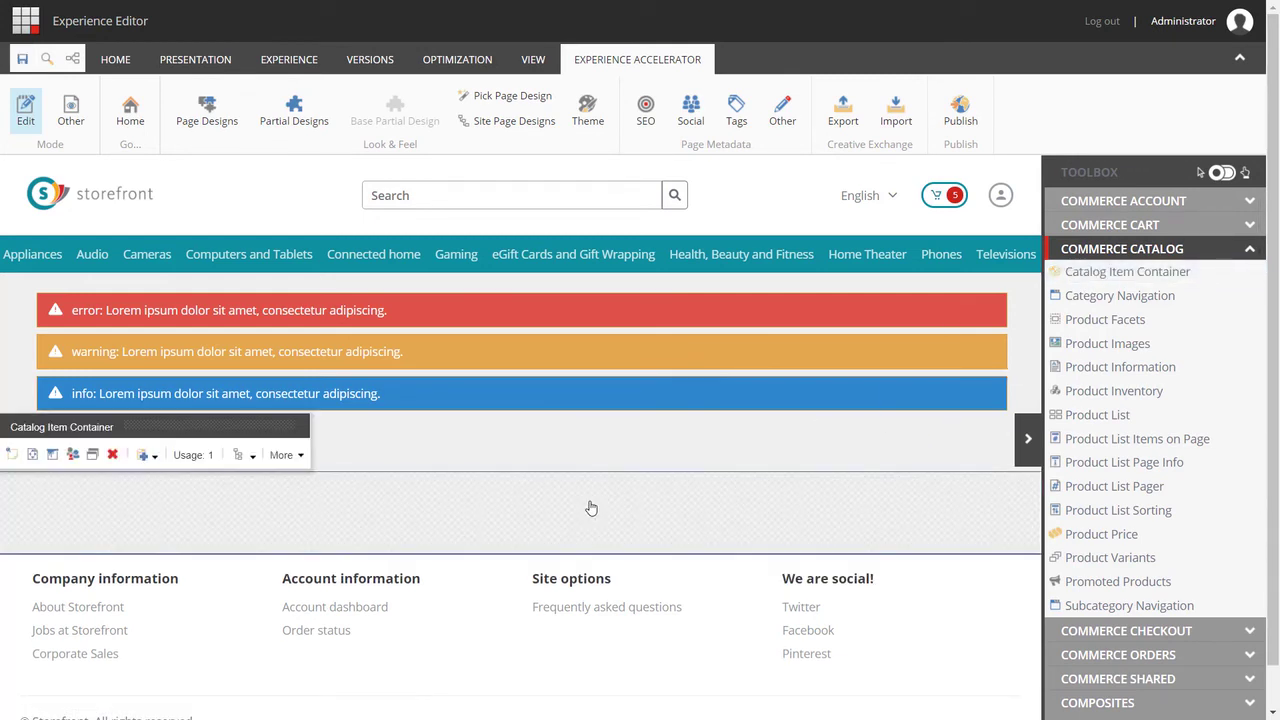
{"action": "left_click", "coordinate": [292, 462]}
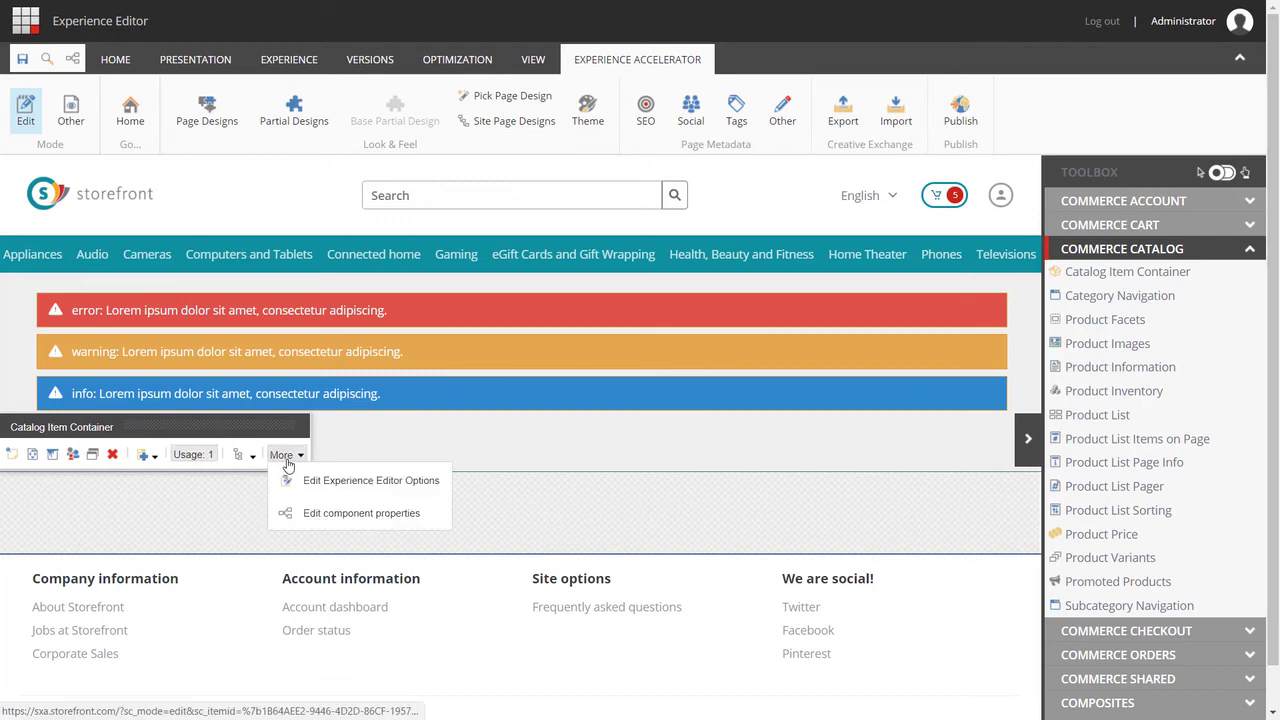
{"action": "left_click", "coordinate": [313, 513]}
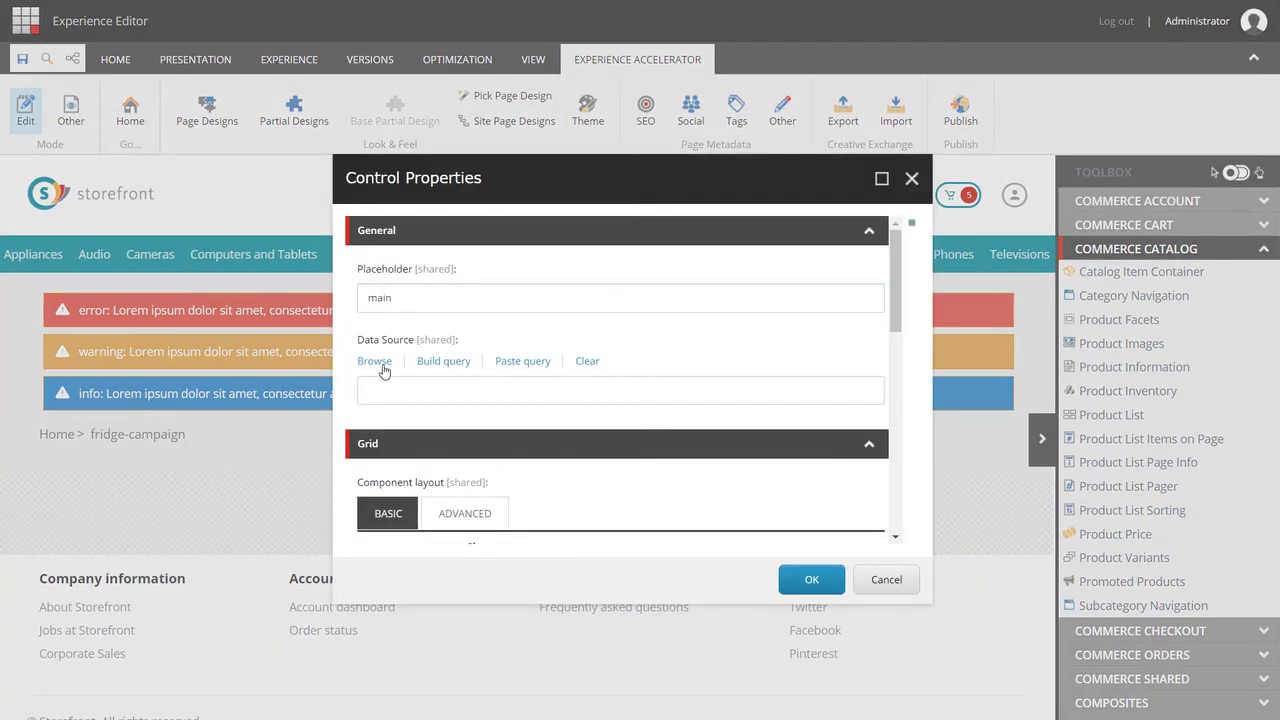
{"action": "left_click", "coordinate": [376, 361]}
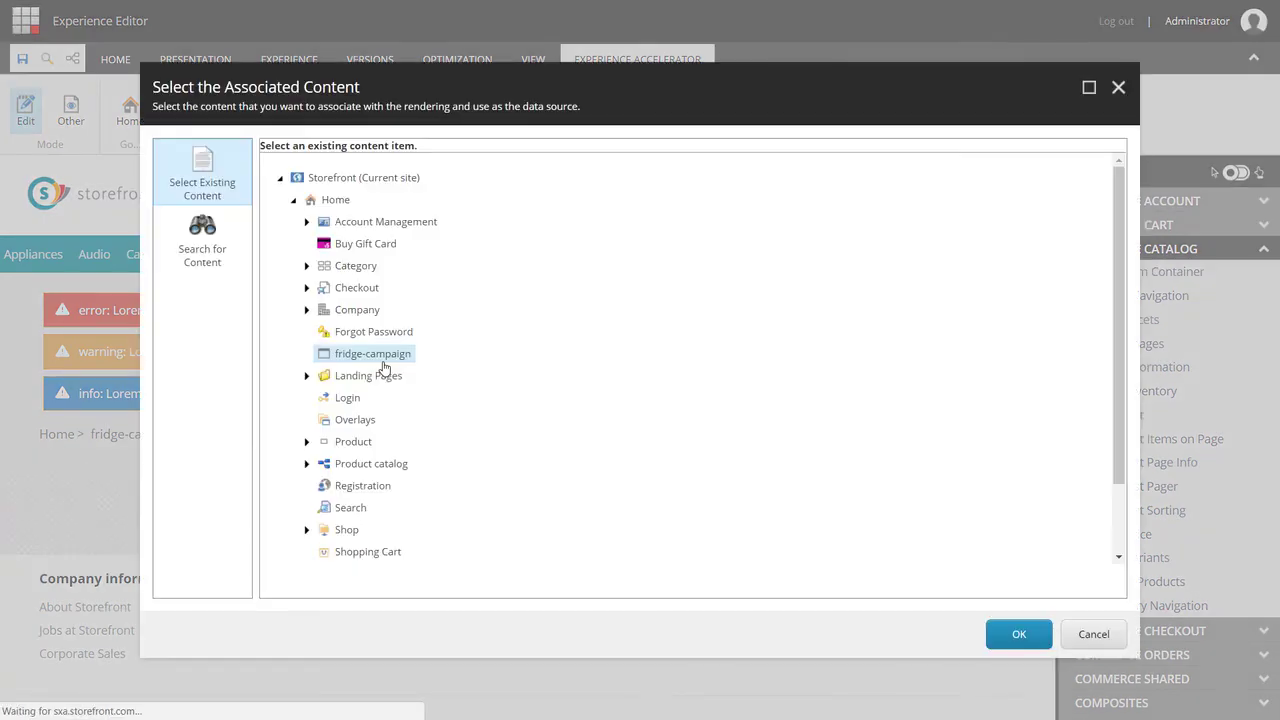
{"action": "left_click", "coordinate": [306, 463]}
{"action": "left_click", "coordinate": [320, 486]}
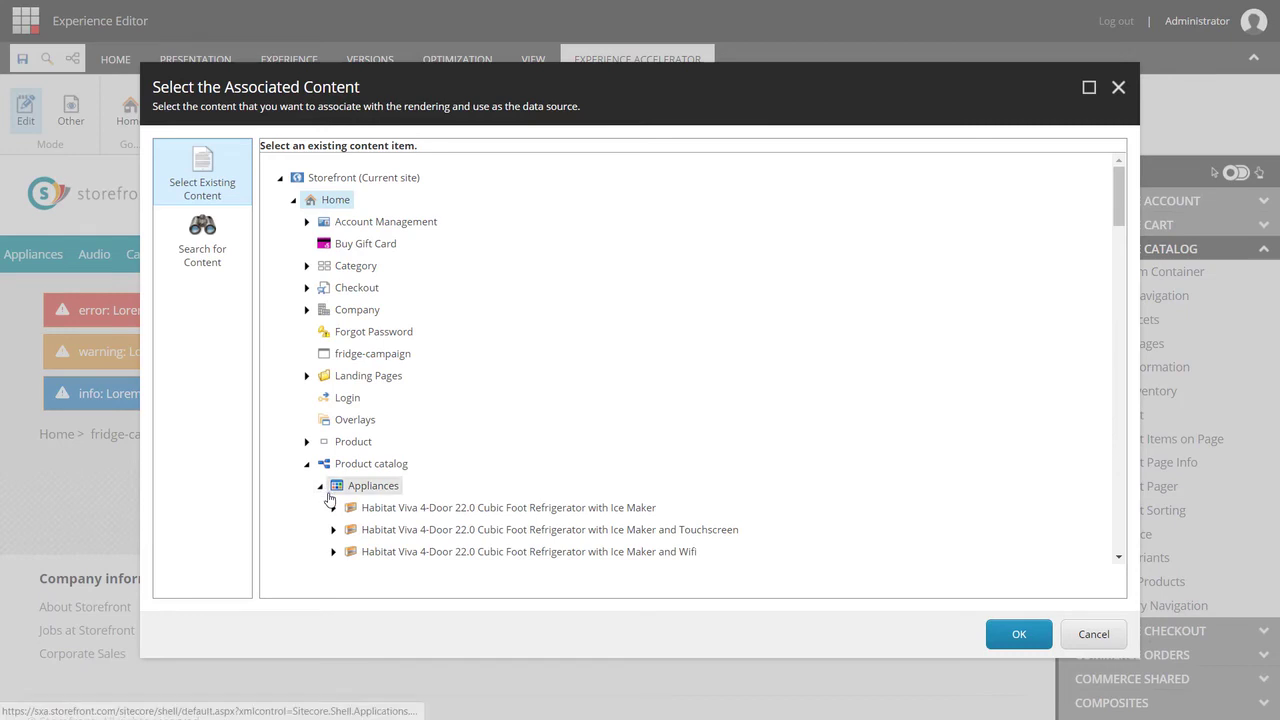
{"action": "left_click", "coordinate": [392, 508]}
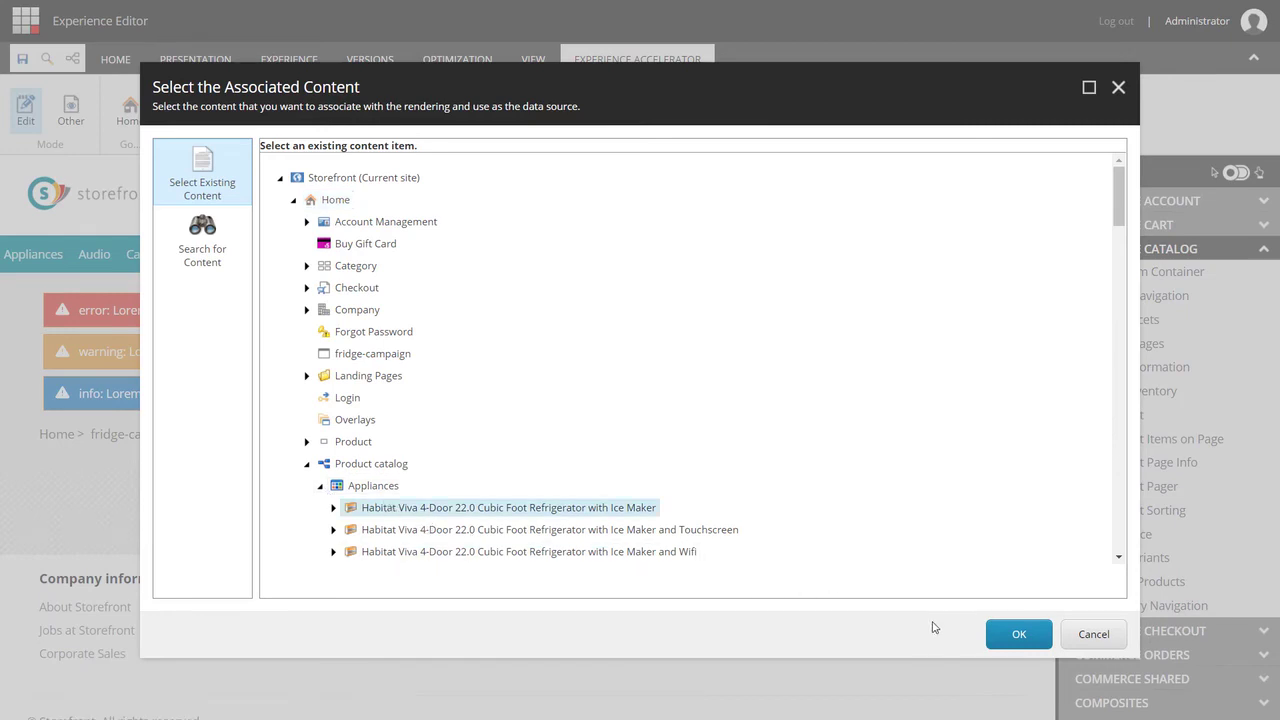
{"action": "left_click", "coordinate": [1010, 636]}
{"action": "left_click", "coordinate": [813, 580]}
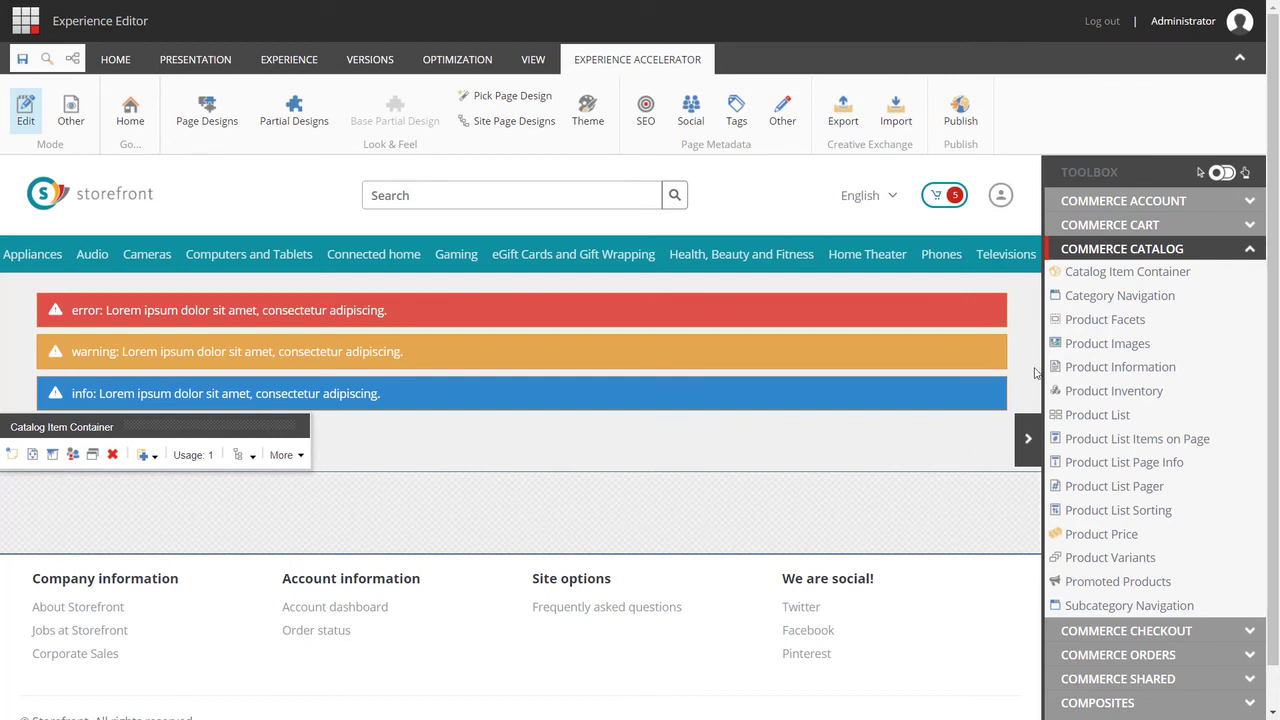
Drag a Splitter (Columns) from Page Structure into the Catalog Item Container placeholder
{"action": "left_click_drag", "start_coordinate": [1182, 269], "coordinate": [1200, 260]}
{"action": "left_click", "coordinate": [1200, 257]}
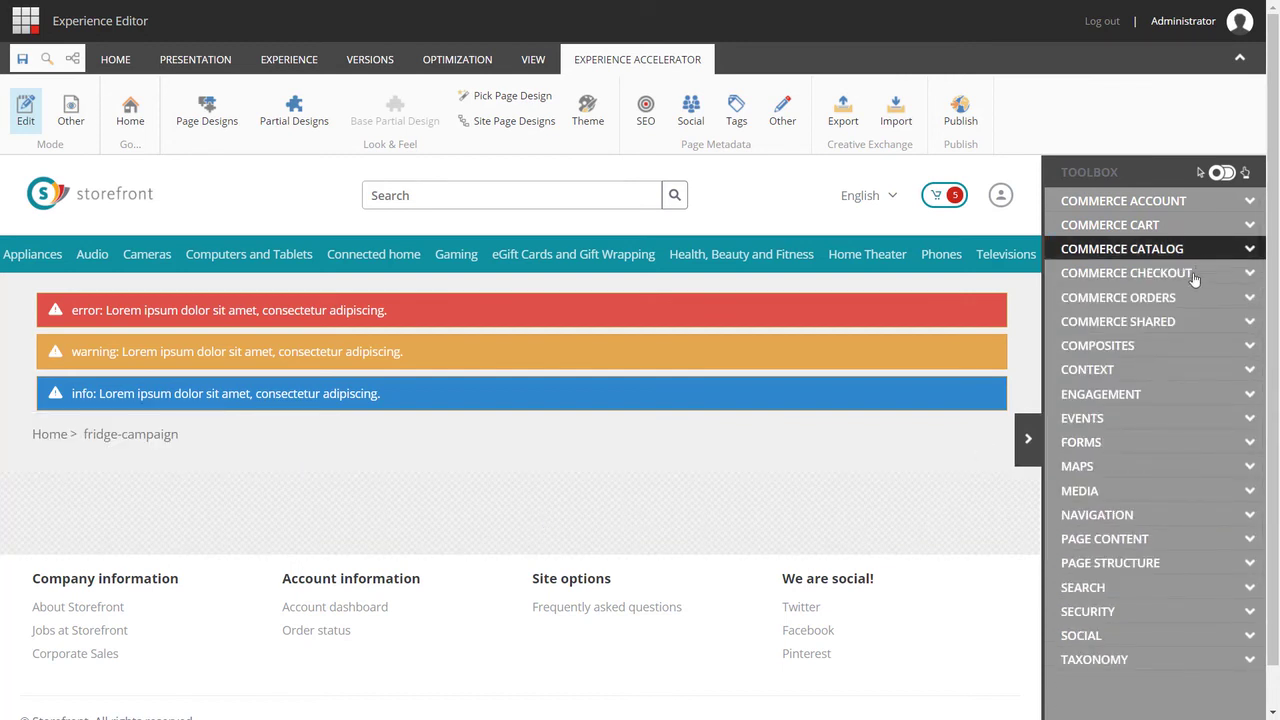
{"action": "left_click", "coordinate": [1187, 563]}
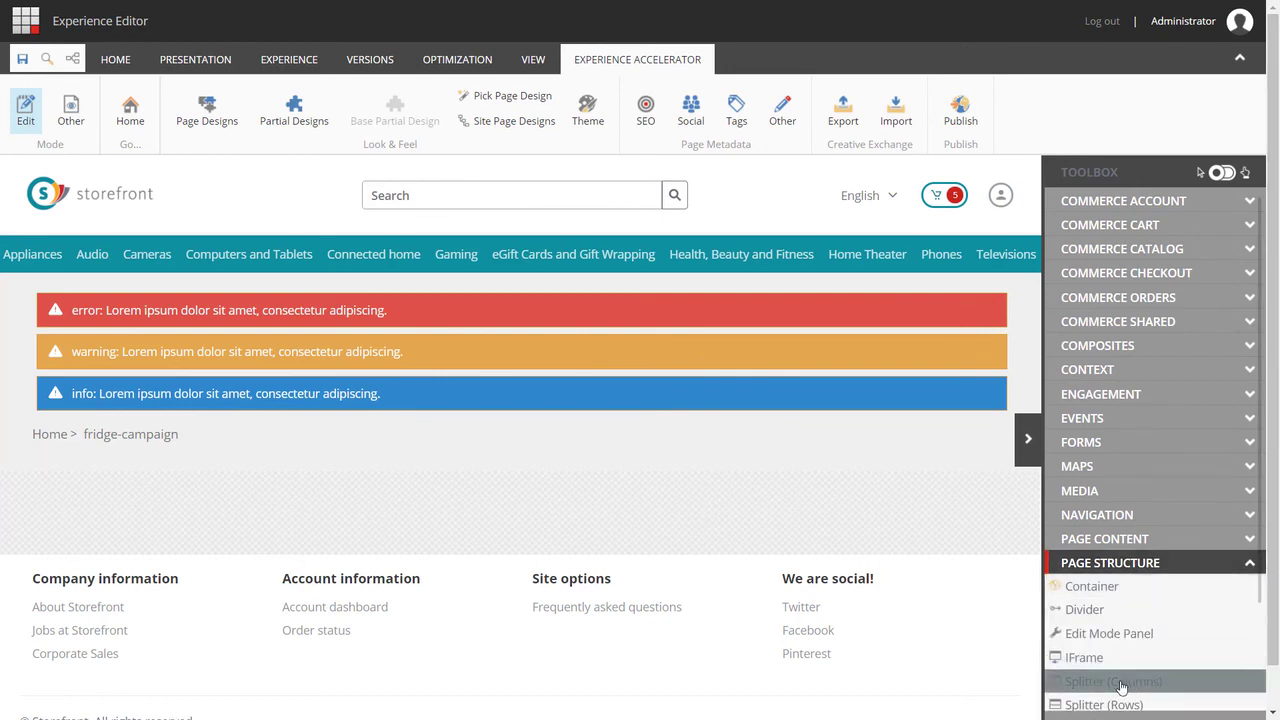
{"action": "left_click_drag", "start_coordinate": [1121, 688], "coordinate": [537, 518]}
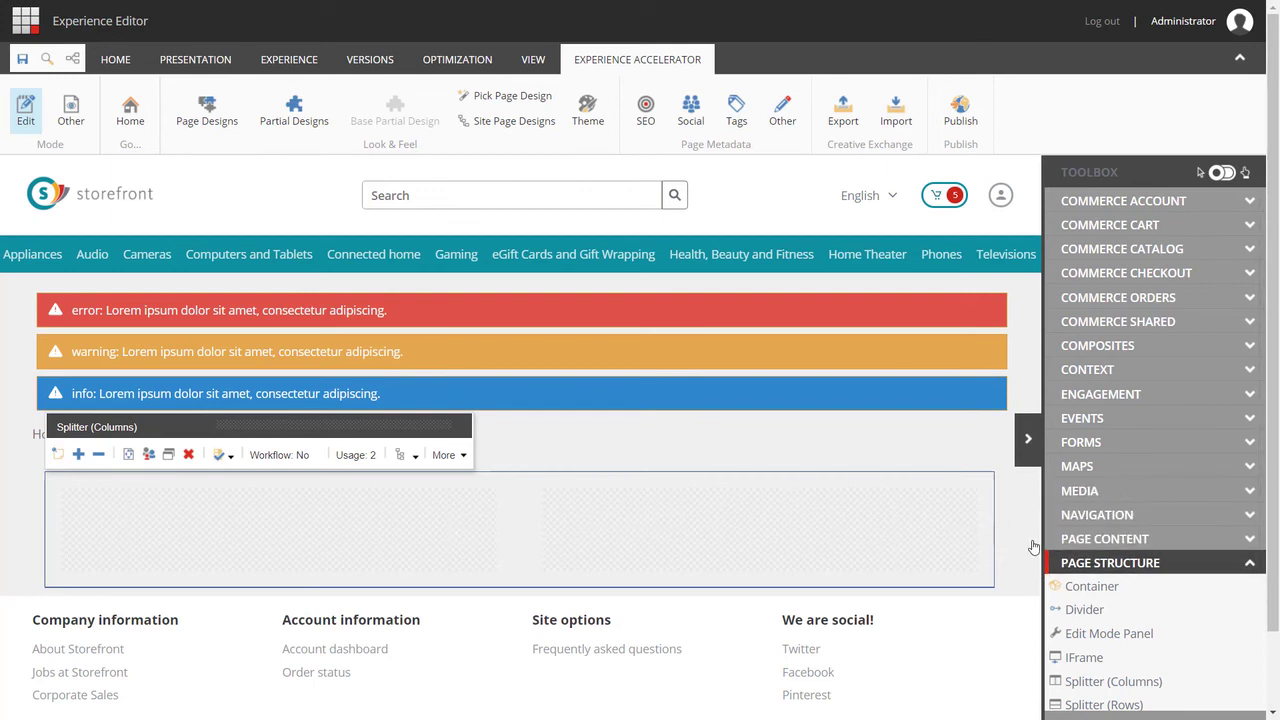
{"action": "left_click", "coordinate": [1137, 563]}
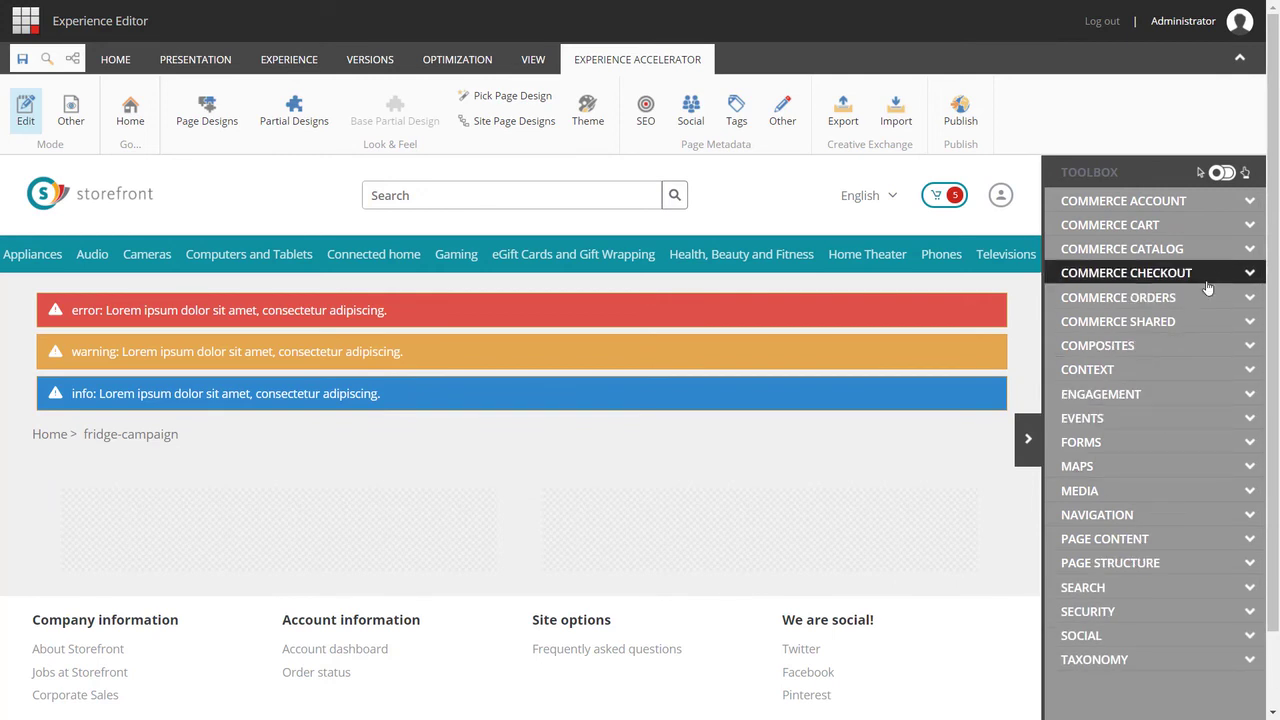
{"action": "left_click", "coordinate": [1195, 248]}
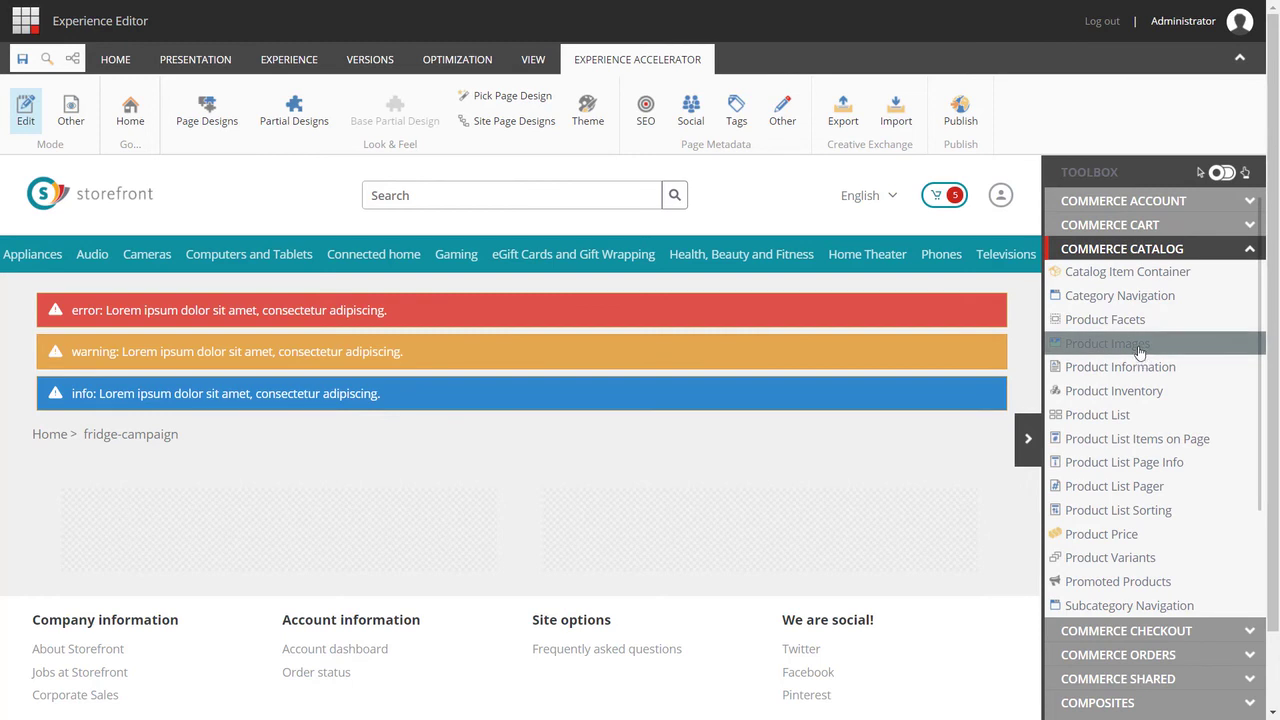
{"action": "left_click_drag", "start_coordinate": [1140, 352], "coordinate": [322, 522]}
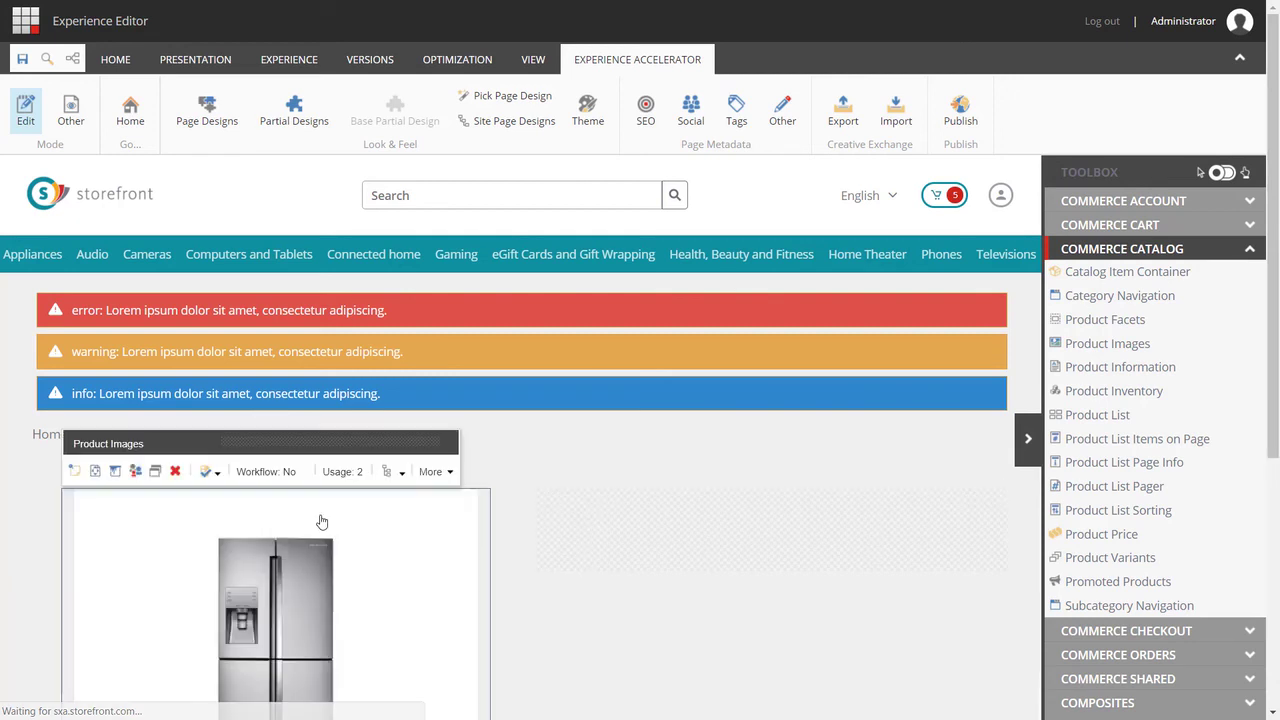
{"action": "scroll", "coordinate": [535, 524], "scroll_direction": "down", "scroll_amount": 4}
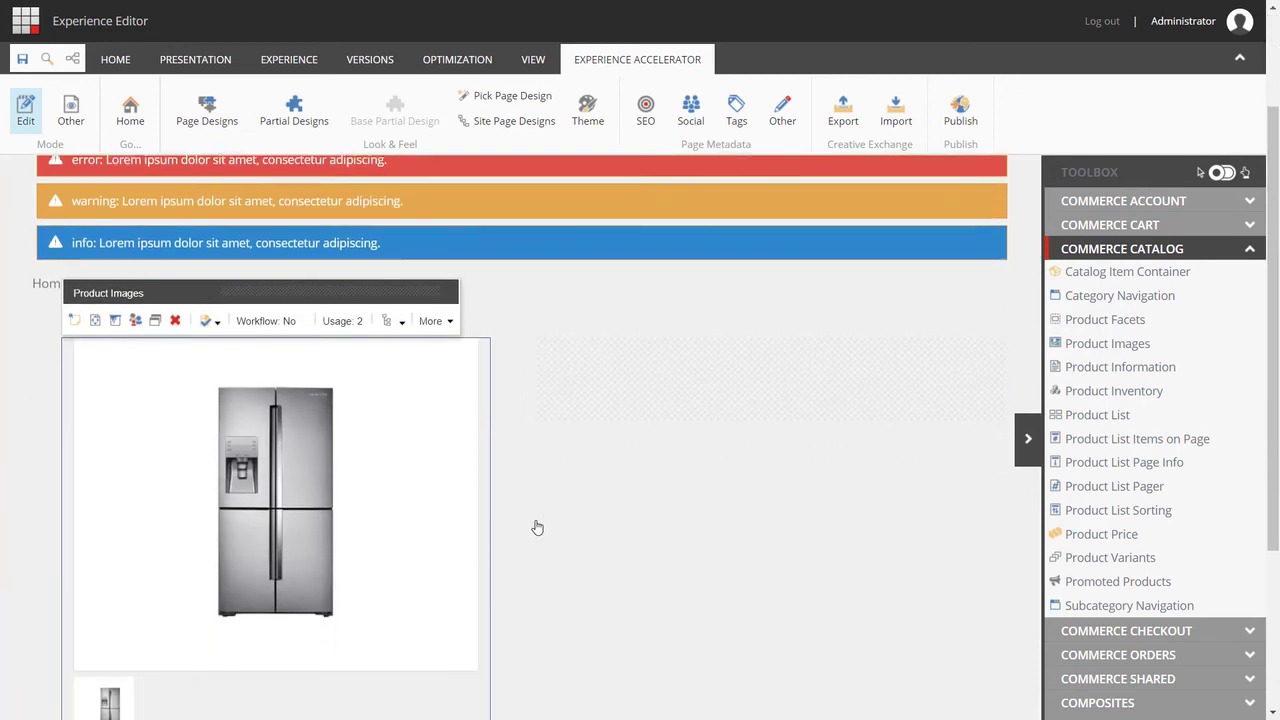
{"action": "scroll", "coordinate": [535, 526], "scroll_direction": "up", "scroll_amount": 1}
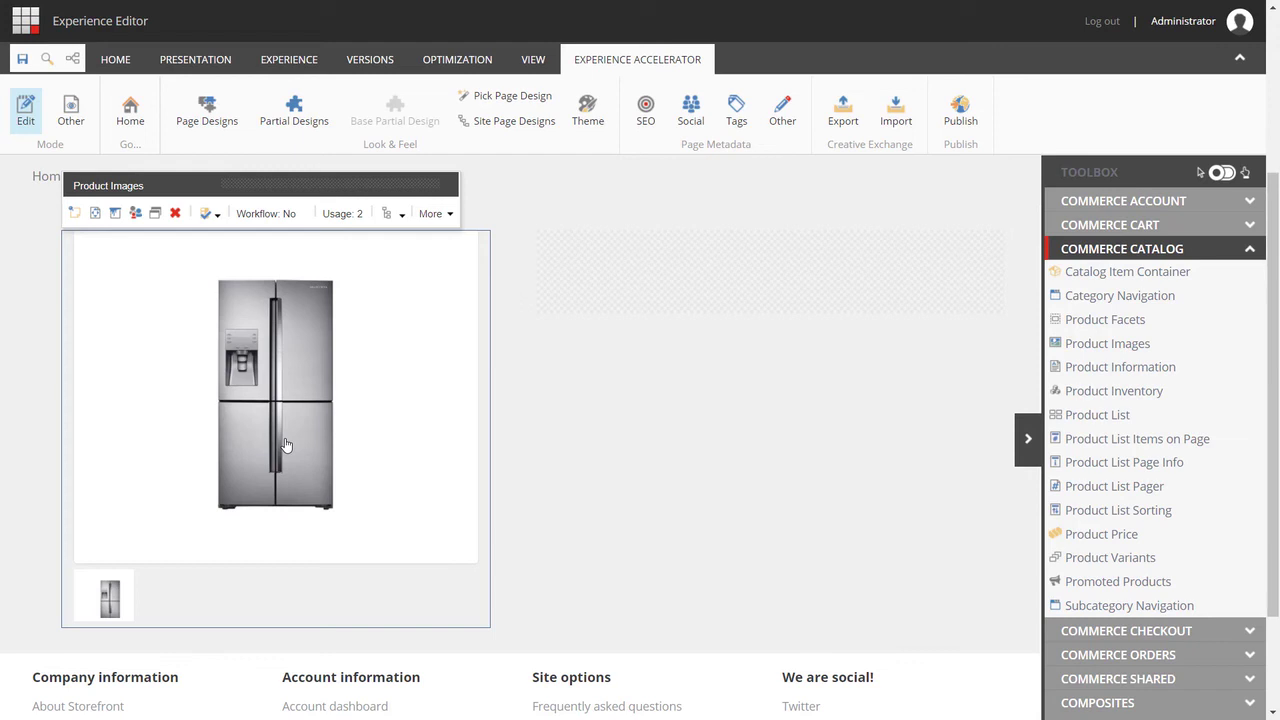
Add Product Information and Product Inventory components beside the image, each with its matching data source
{"action": "left_click_drag", "start_coordinate": [286, 445], "coordinate": [397, 417]}
{"action": "left_click_drag", "start_coordinate": [1065, 345], "coordinate": [723, 271]}
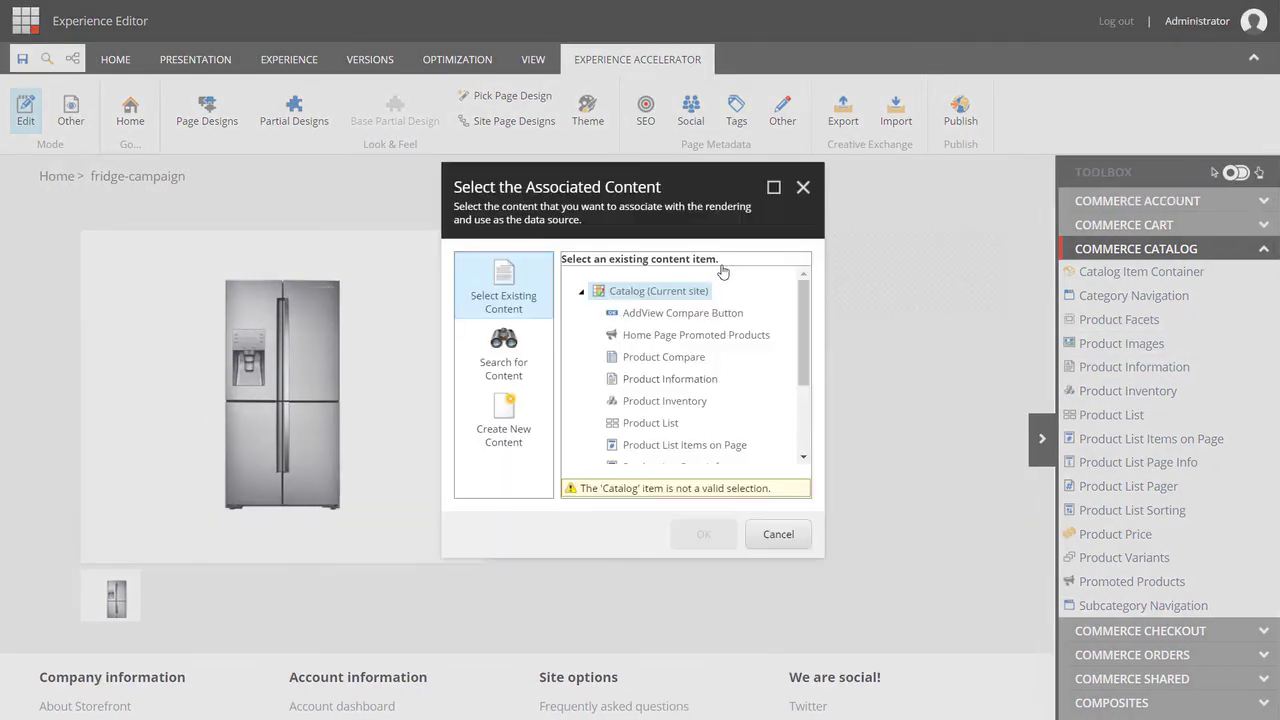
{"action": "left_click", "coordinate": [693, 380]}
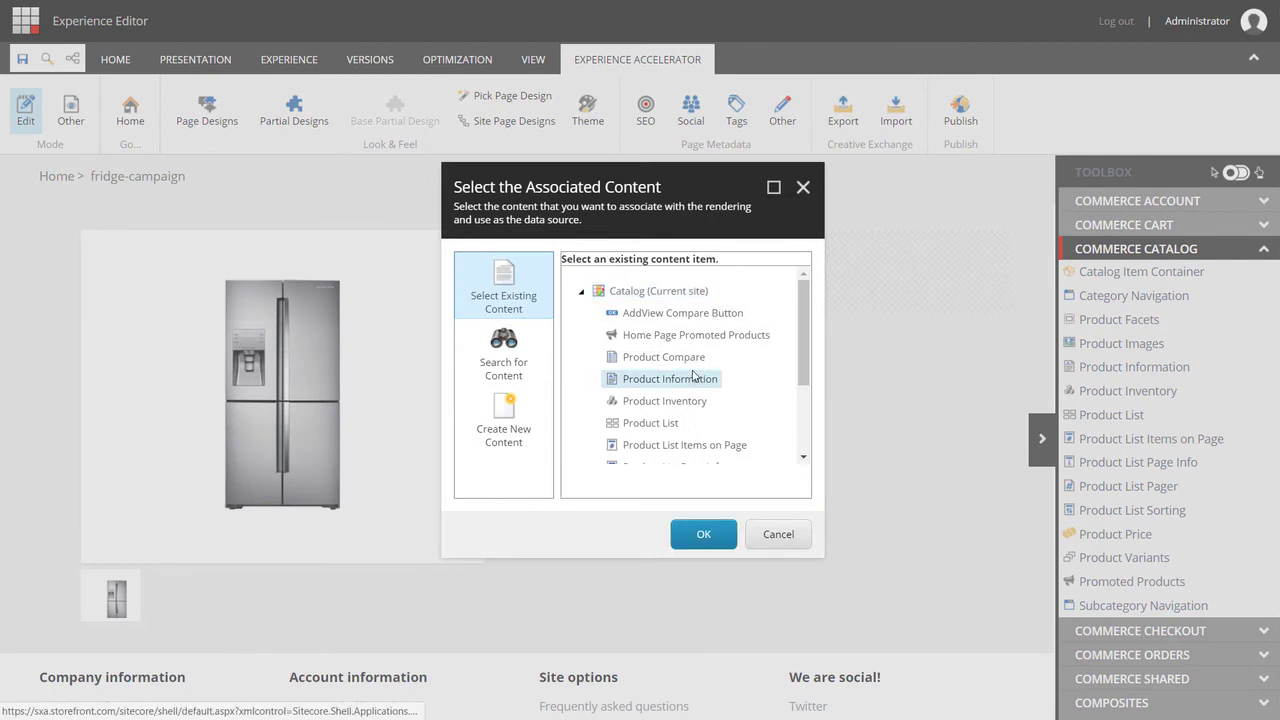
{"action": "left_click", "coordinate": [696, 534]}
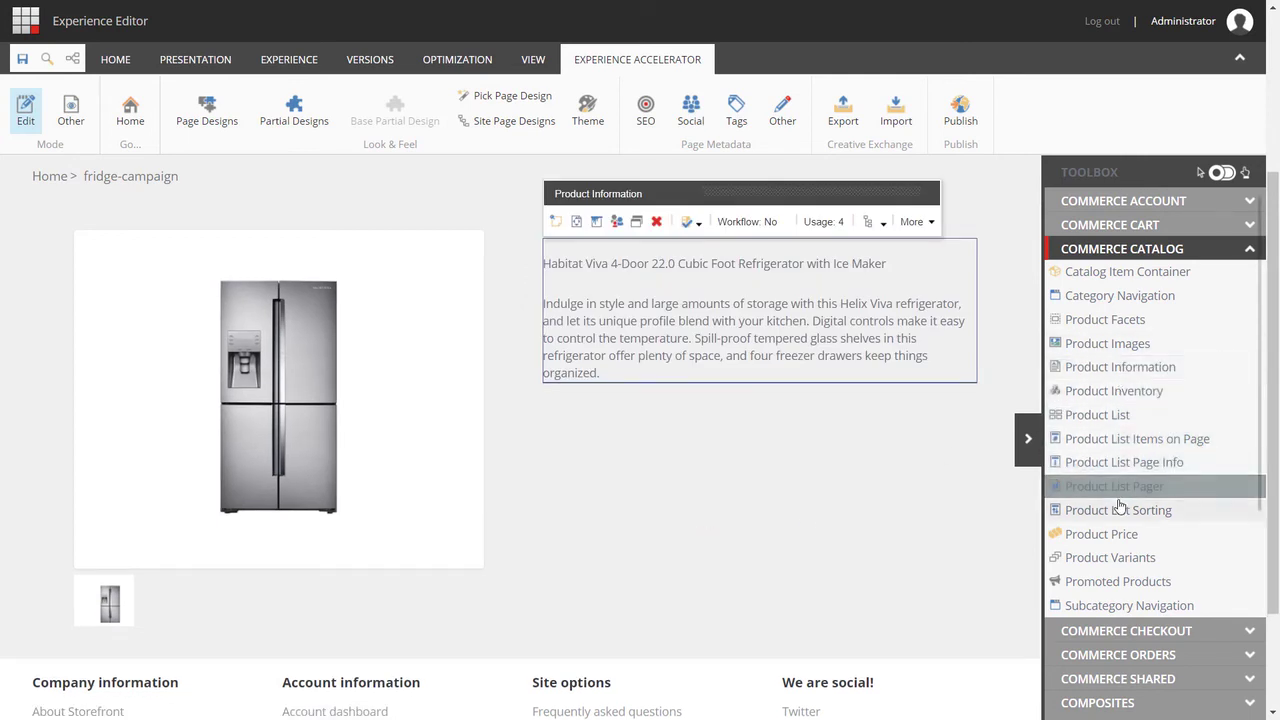
{"action": "left_click_drag", "start_coordinate": [1110, 391], "coordinate": [760, 367]}
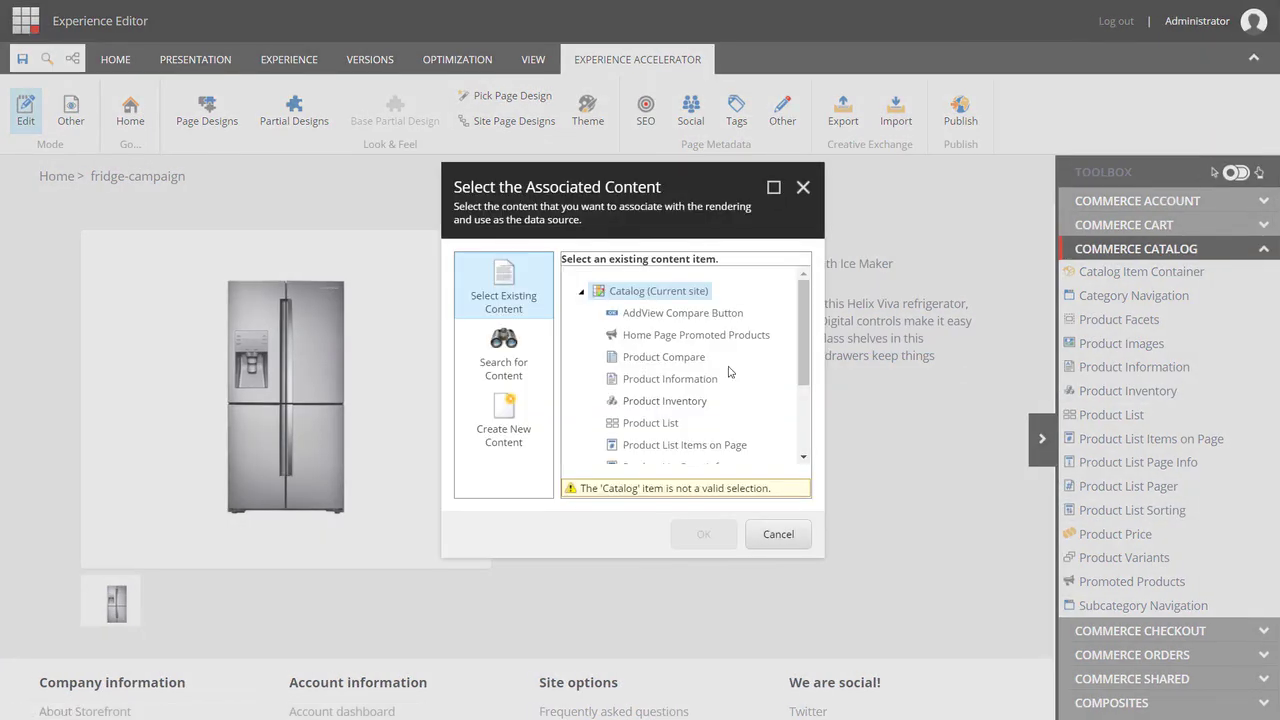
{"action": "left_click", "coordinate": [697, 401]}
{"action": "left_click", "coordinate": [696, 534]}
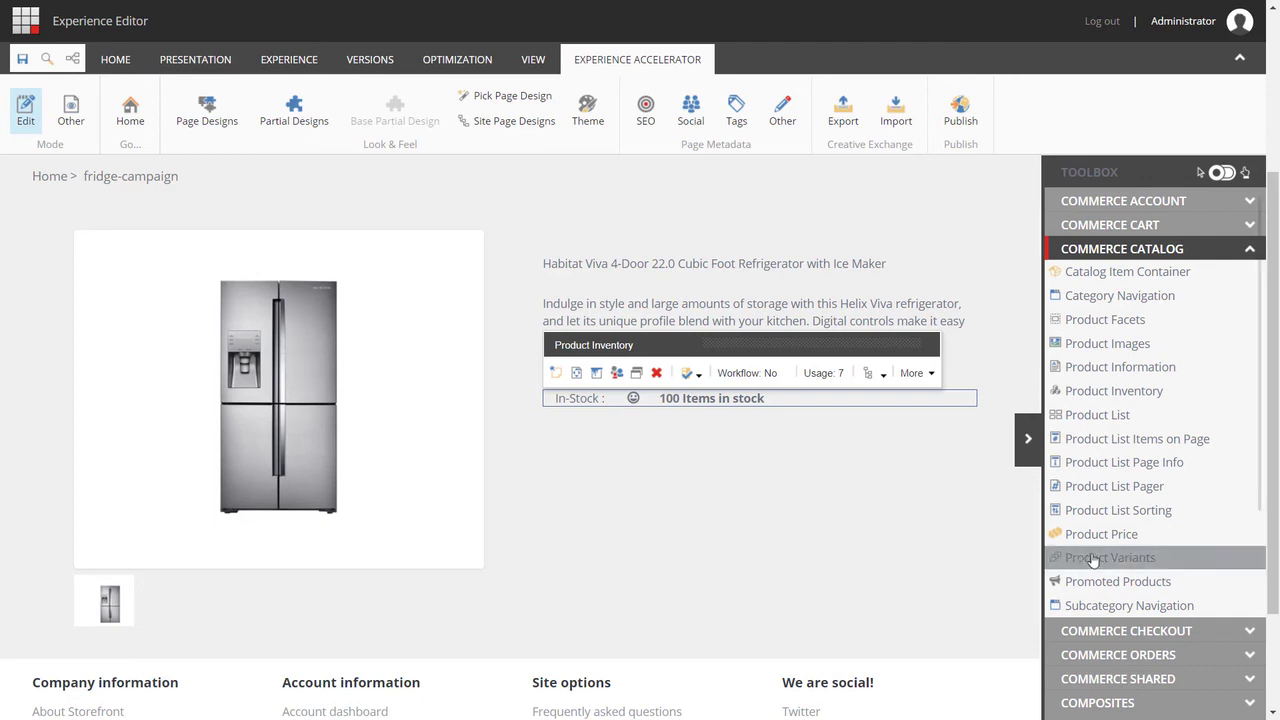
Add a Product Variants component below the stock line and select its Product Variants data source
{"action": "left_click_drag", "start_coordinate": [1094, 561], "coordinate": [738, 398]}
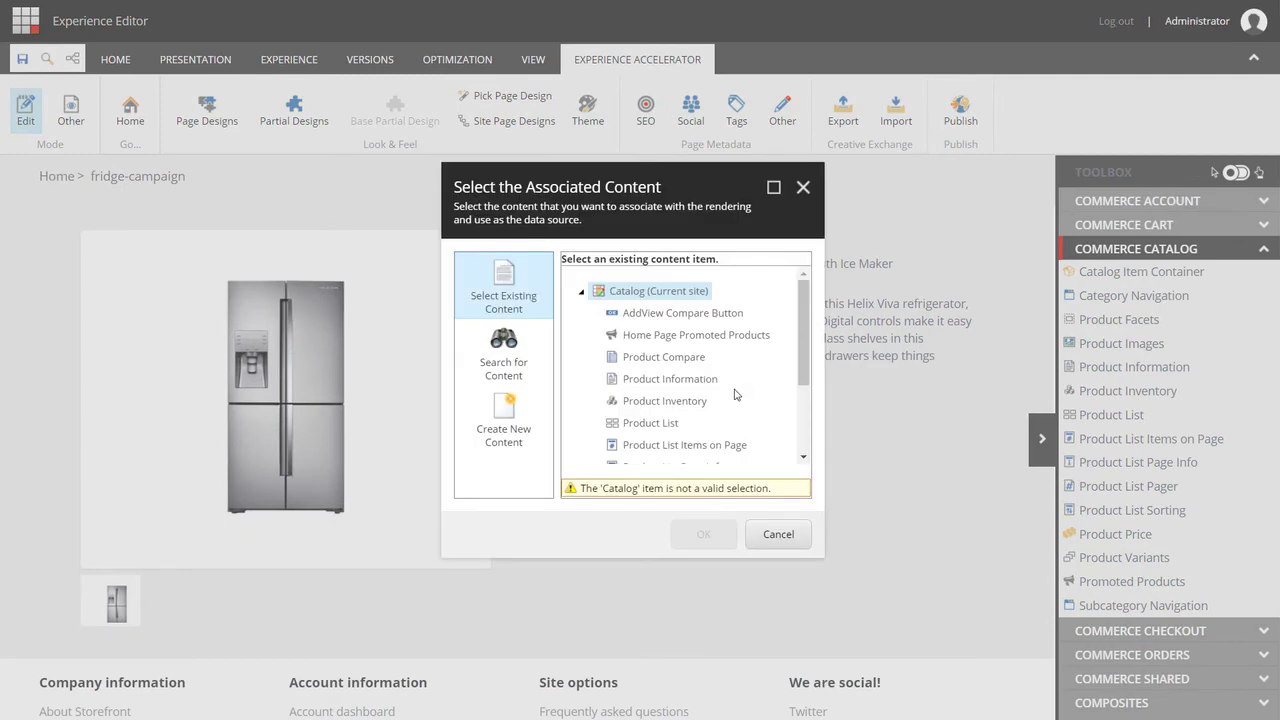
{"action": "key", "text": "ctrl+minus"}
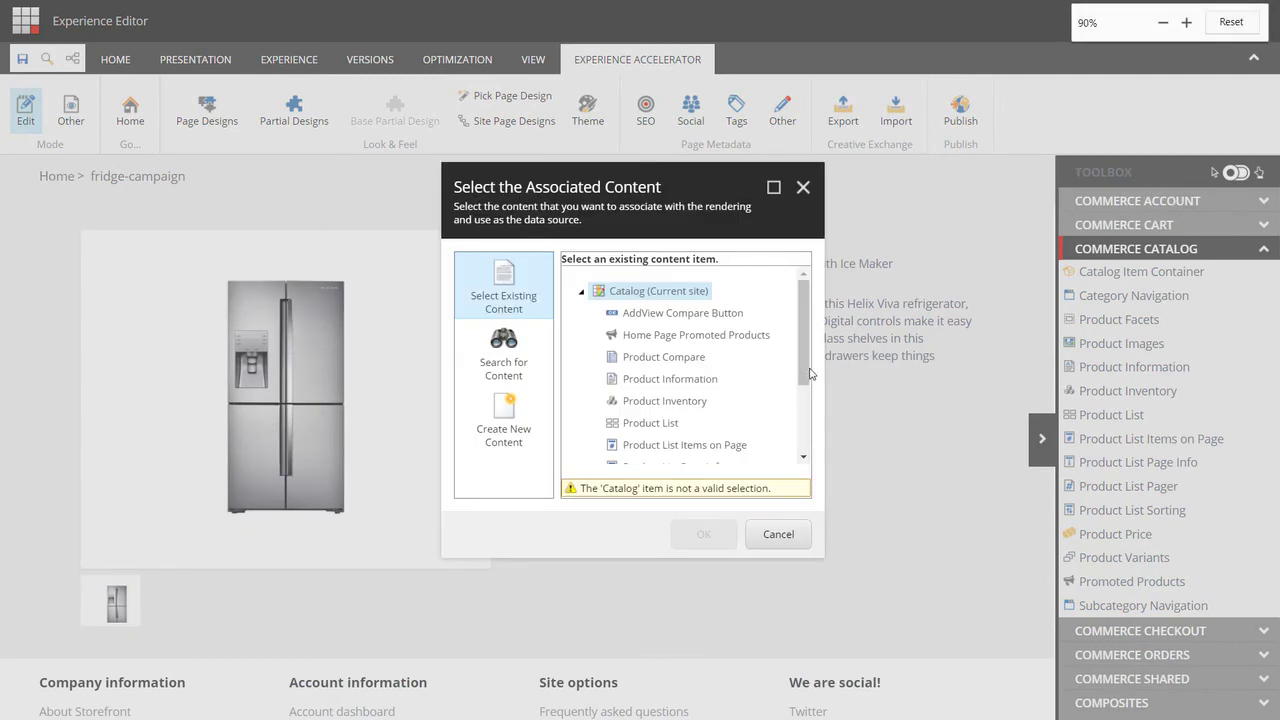
{"action": "key", "text": "ctrl+minus"}
{"action": "key", "text": "ctrl+plus"}
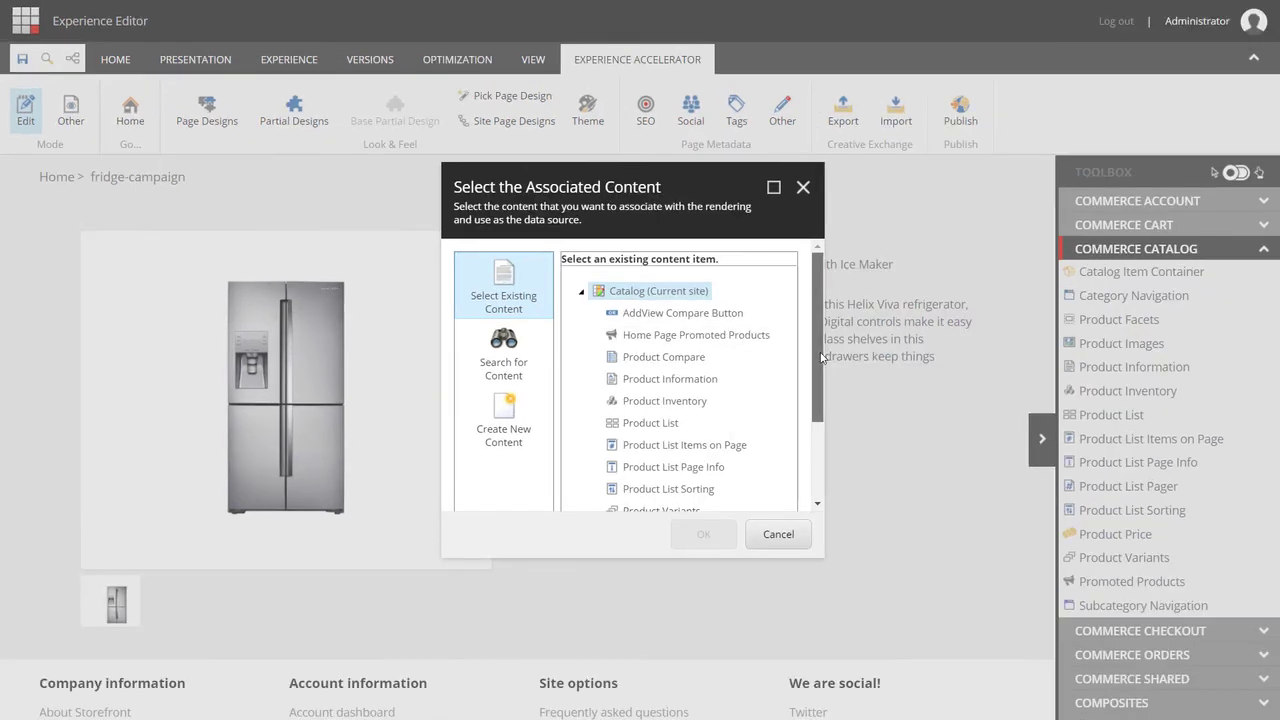
{"action": "scroll", "coordinate": [760, 380], "scroll_direction": "down", "scroll_amount": 3}
{"action": "left_click", "coordinate": [690, 389]}
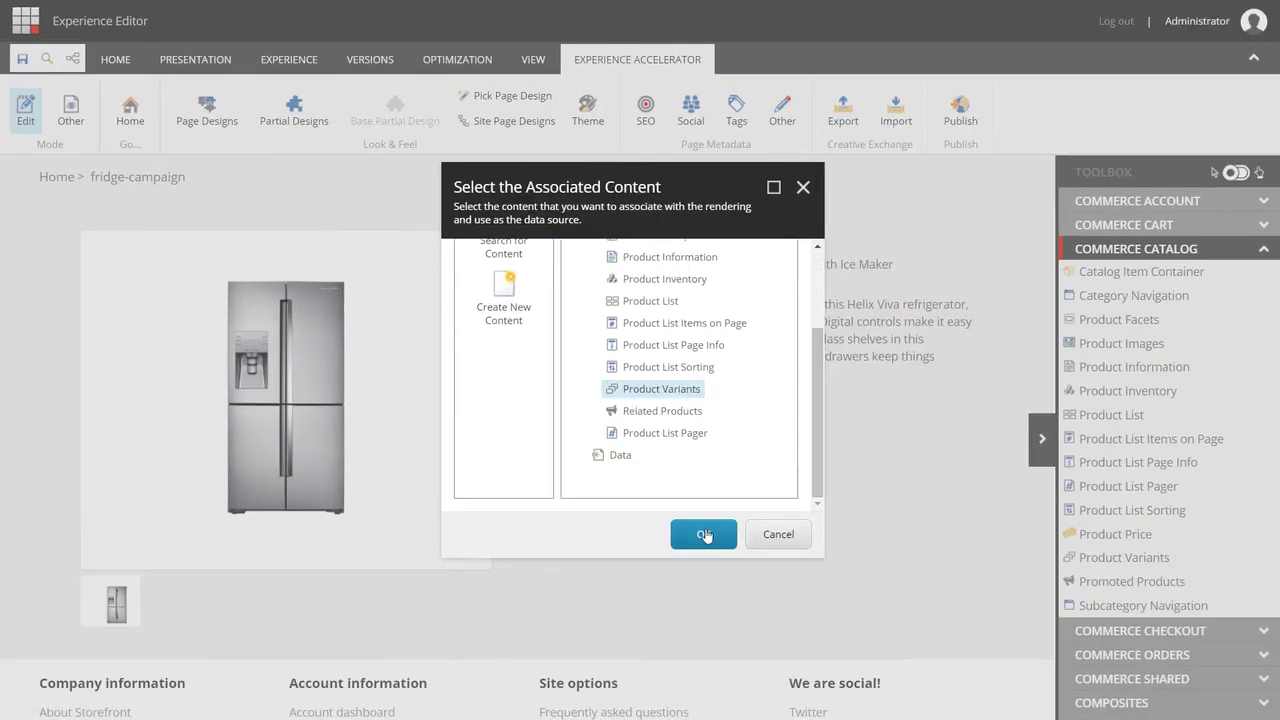
{"action": "left_click", "coordinate": [702, 533]}
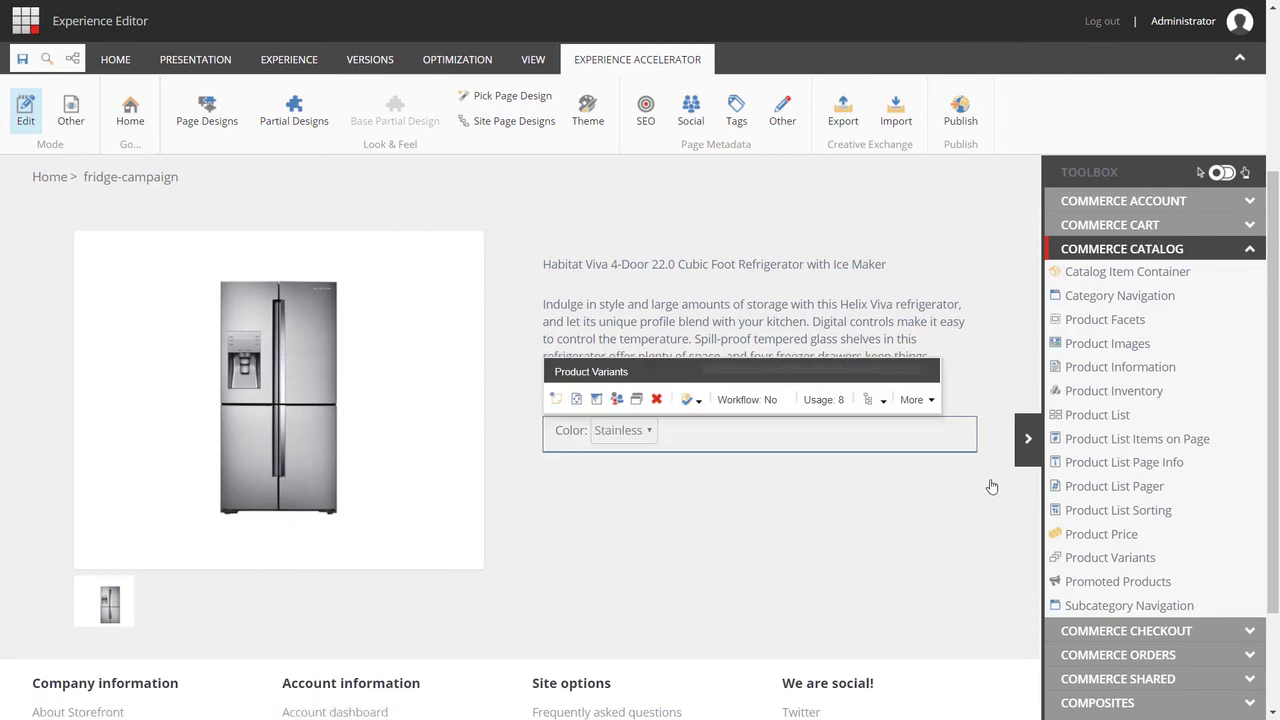
Add Product Price (12.95 USD) and, from Commerce Cart, an Add To Cart block with its data source
{"action": "left_click_drag", "start_coordinate": [1085, 538], "coordinate": [763, 442]}
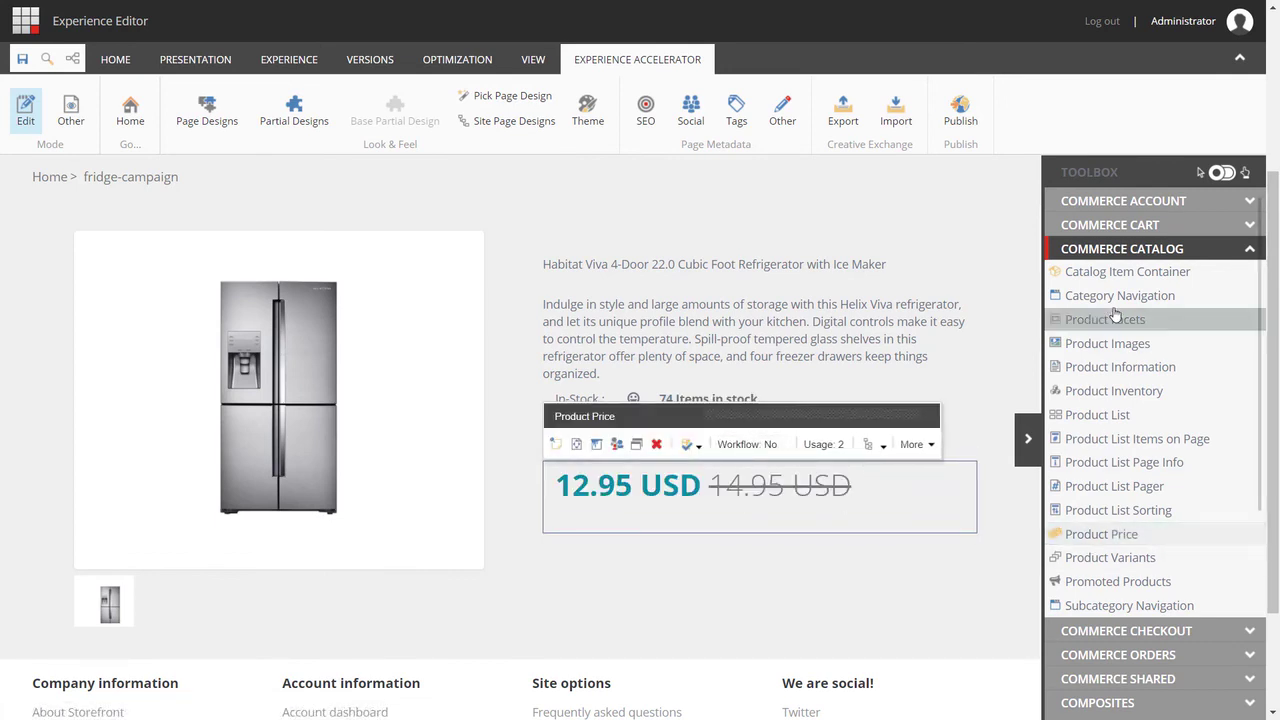
{"action": "left_click", "coordinate": [1133, 258]}
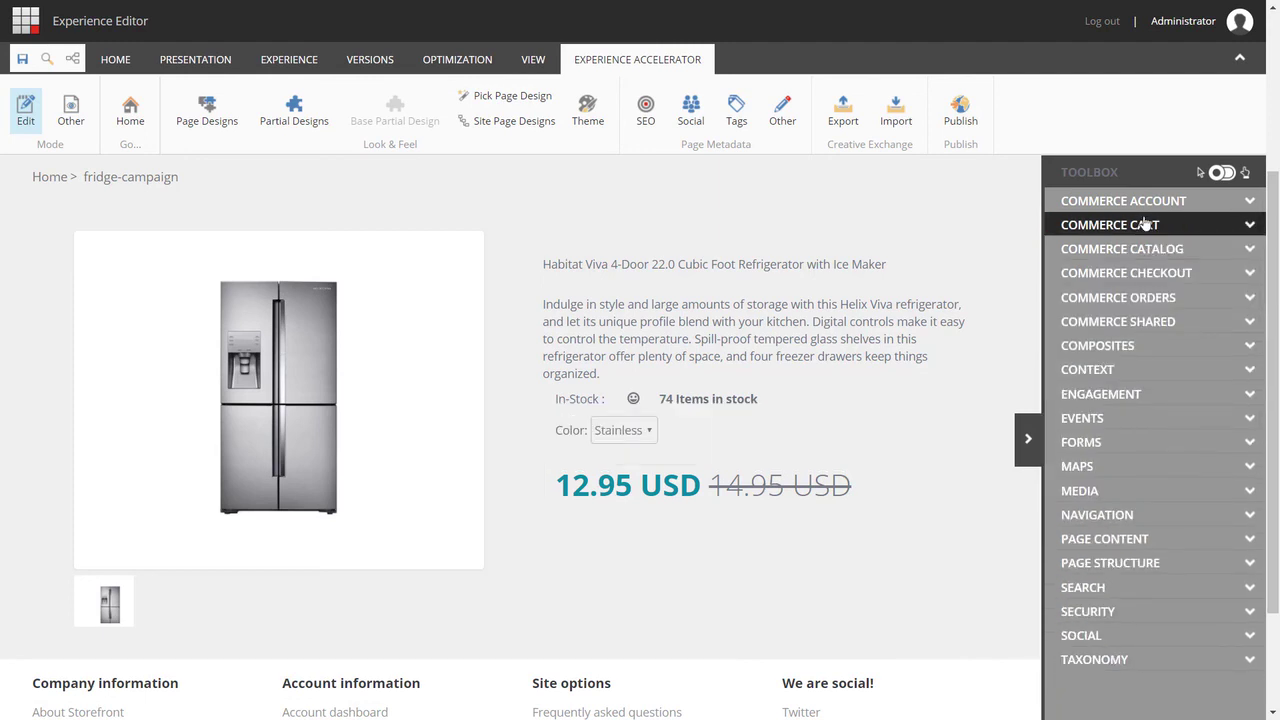
{"action": "left_click", "coordinate": [1112, 222]}
{"action": "left_click_drag", "start_coordinate": [1112, 248], "coordinate": [765, 492]}
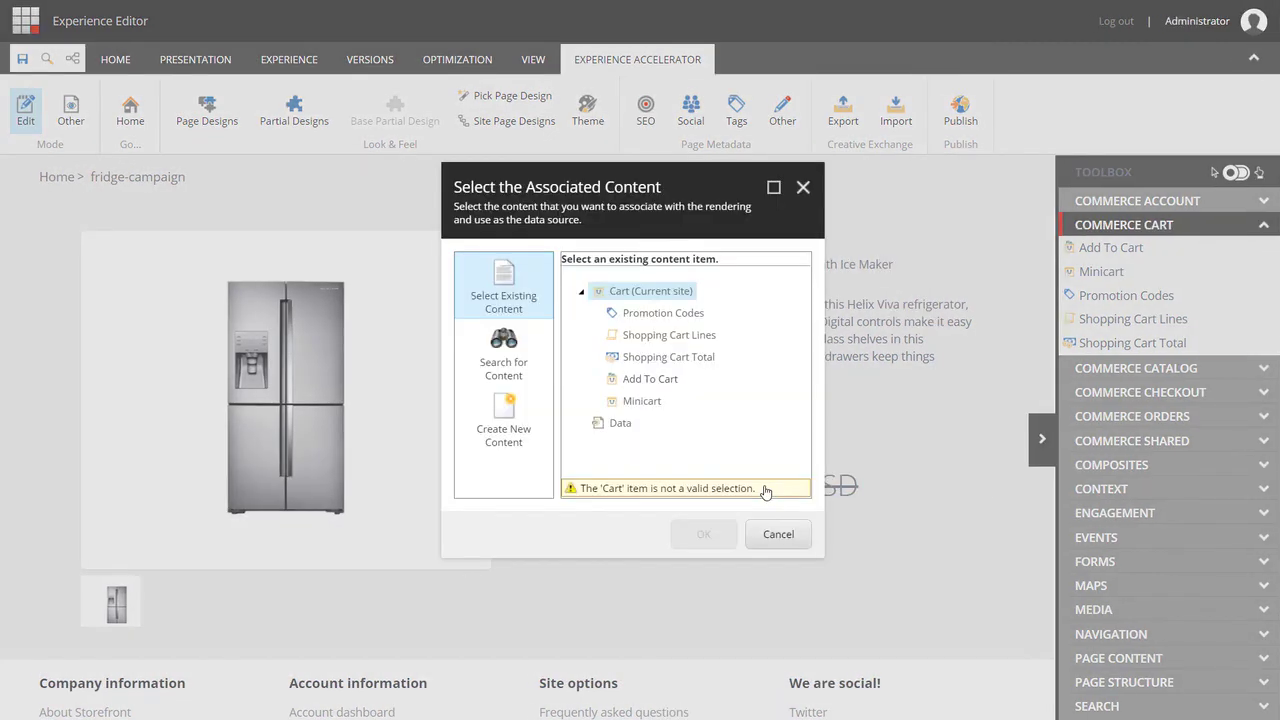
{"action": "left_click", "coordinate": [656, 382]}
{"action": "left_click", "coordinate": [718, 530]}
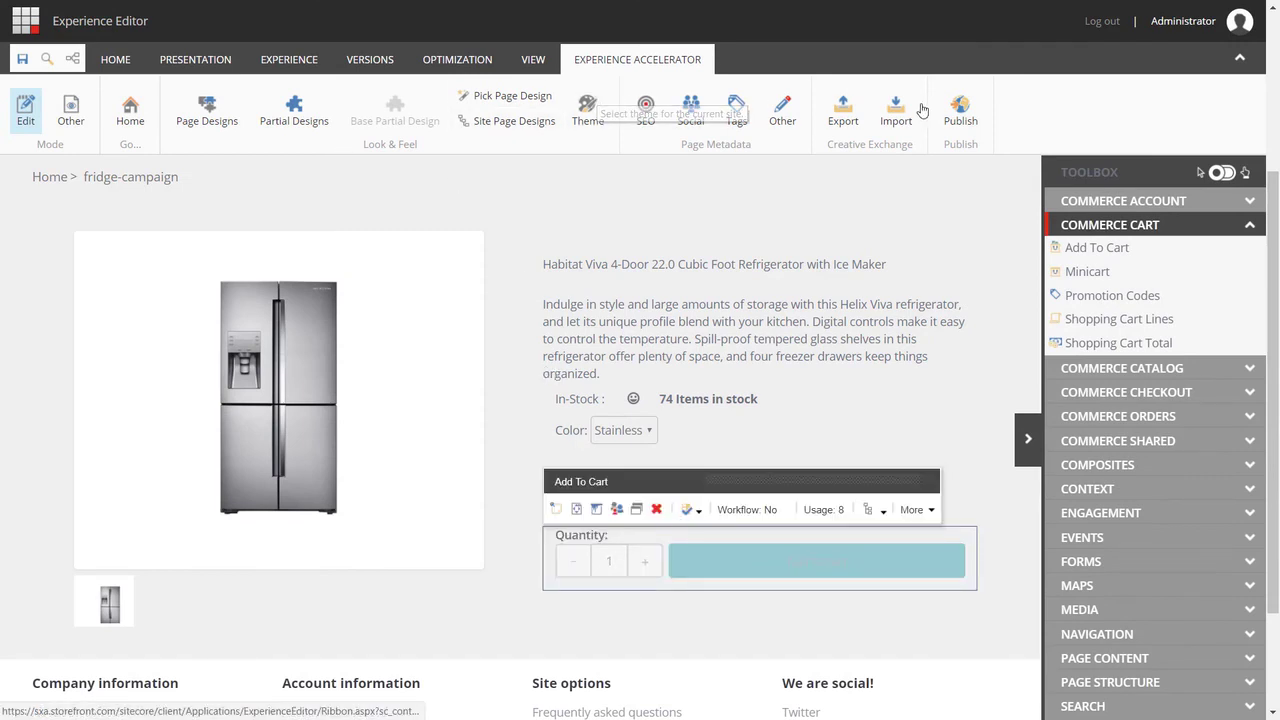
Save and publish only the current fridge-campaign page to web, then return to Firefox
{"action": "left_click", "coordinate": [960, 115]}
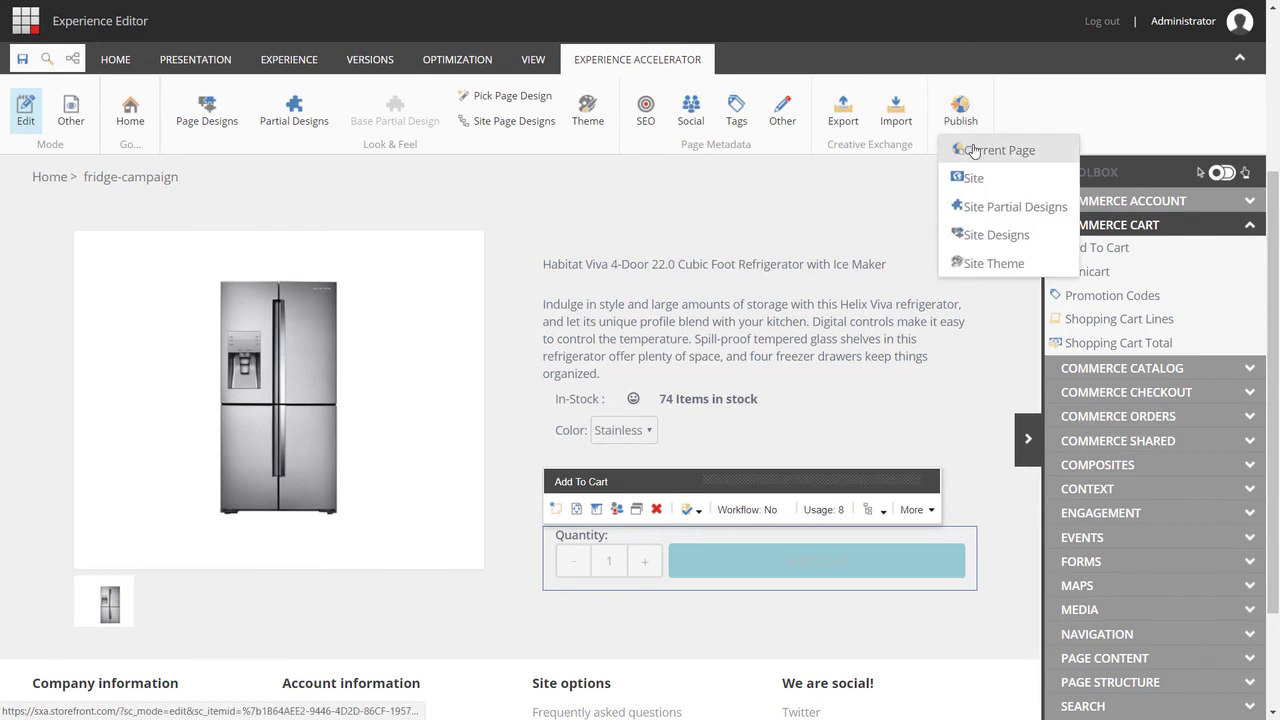
{"action": "left_click", "coordinate": [973, 149]}
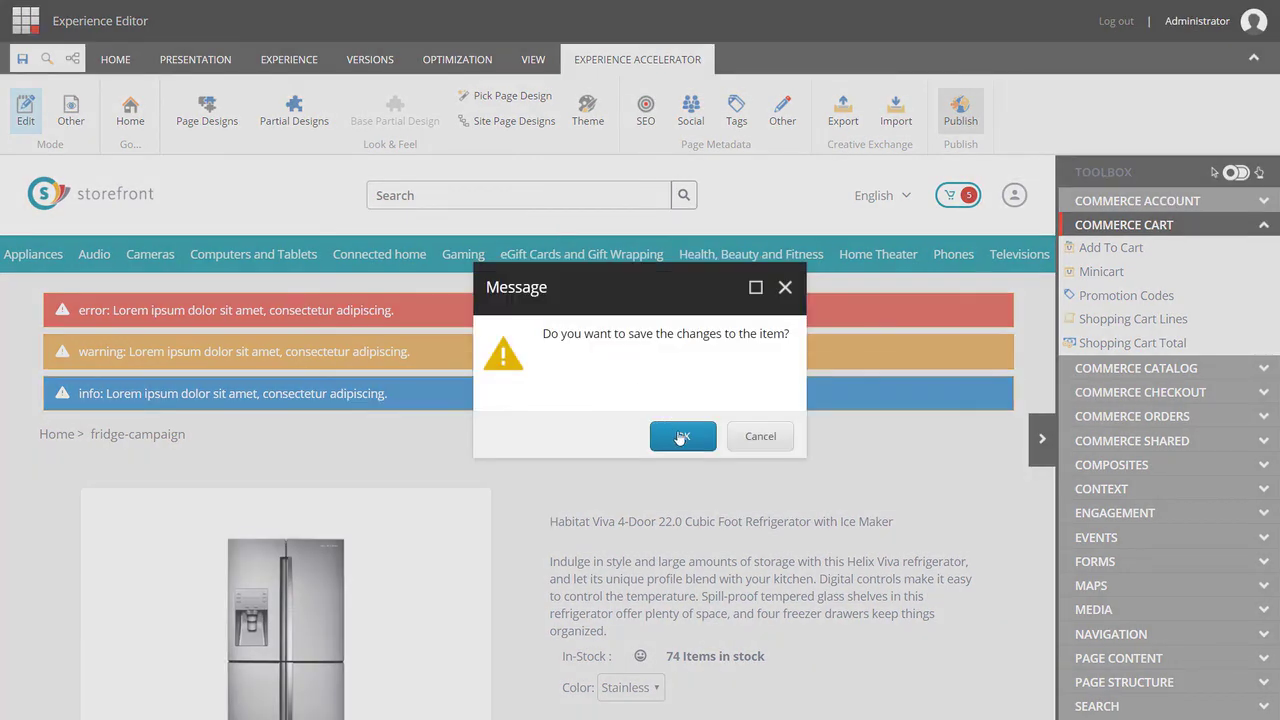
{"action": "left_click", "coordinate": [682, 438]}
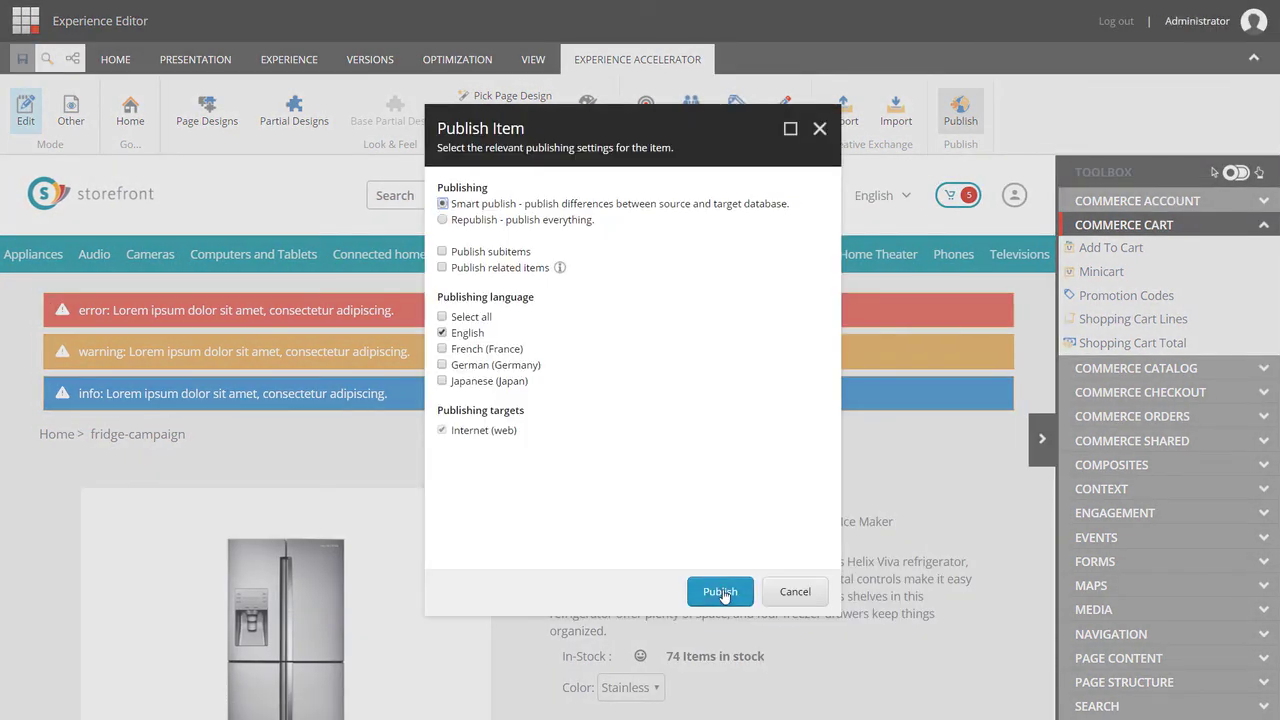
{"action": "left_click", "coordinate": [720, 592]}
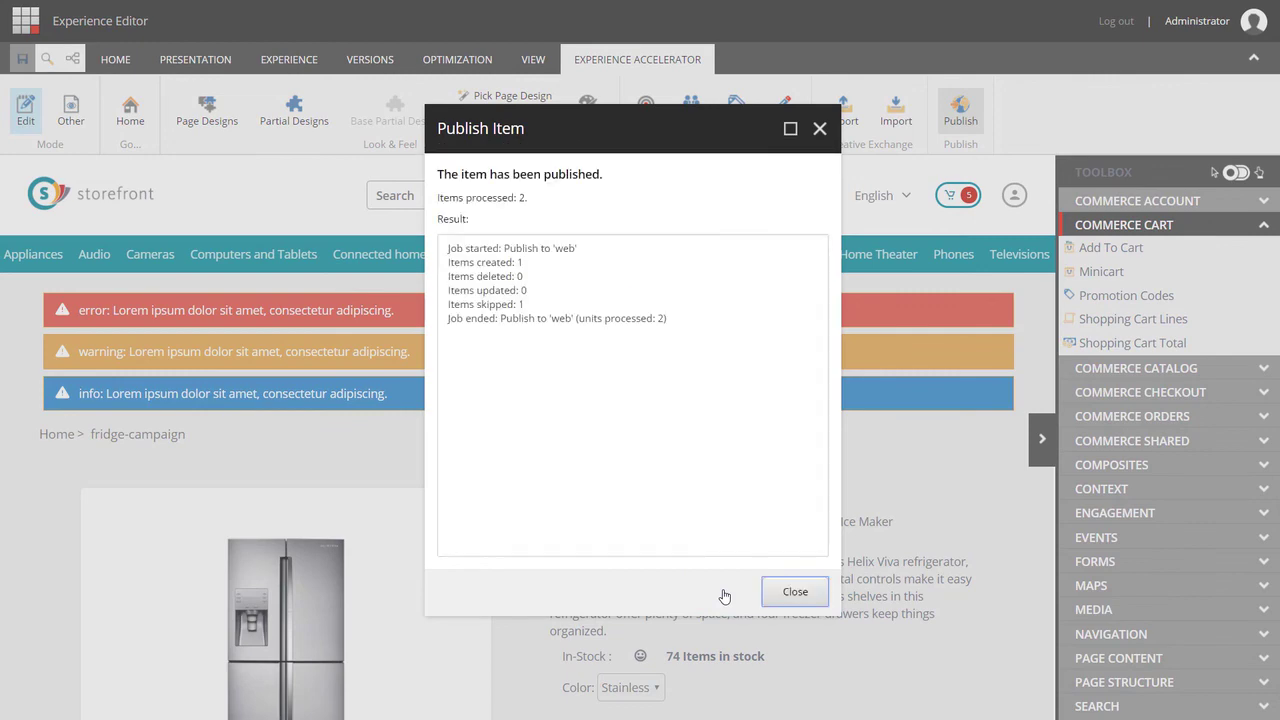
{"action": "left_click", "coordinate": [789, 592]}
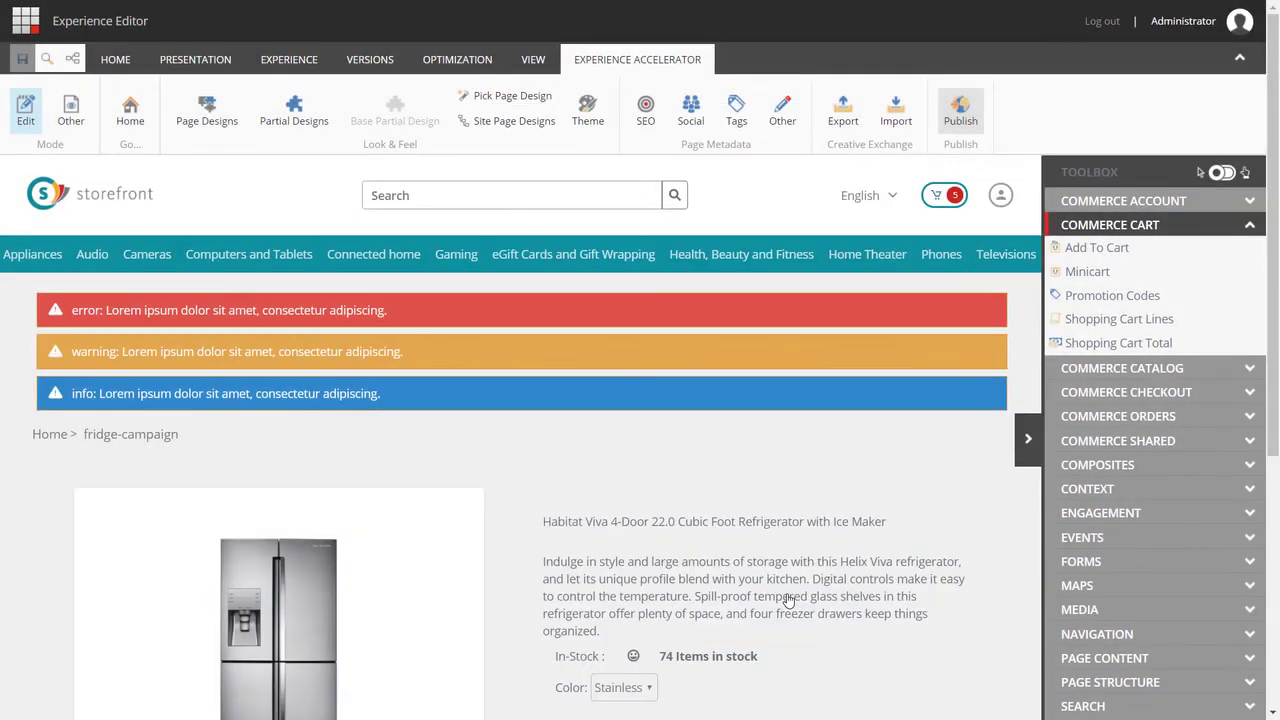
{"action": "key", "text": "alt+Tab"}
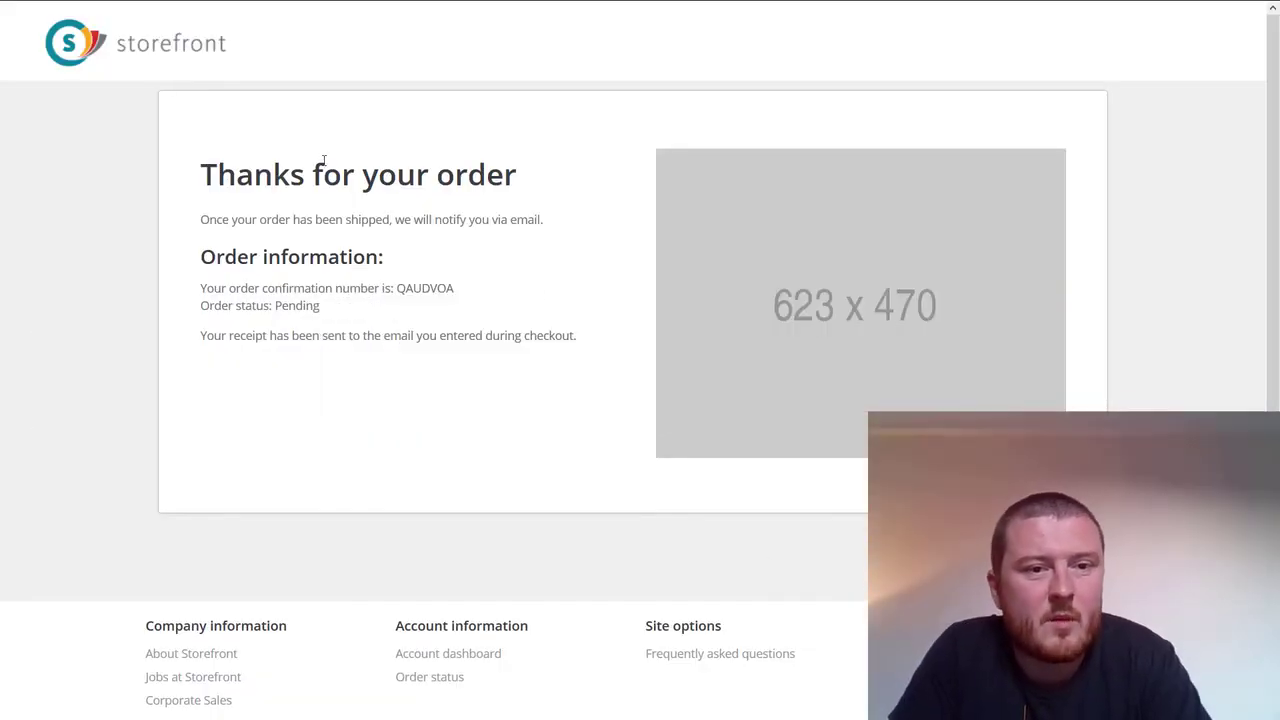
Load the live /fridge-campaign page from the browser address bar
{"action": "mouse_move", "coordinate": [325, 6]}
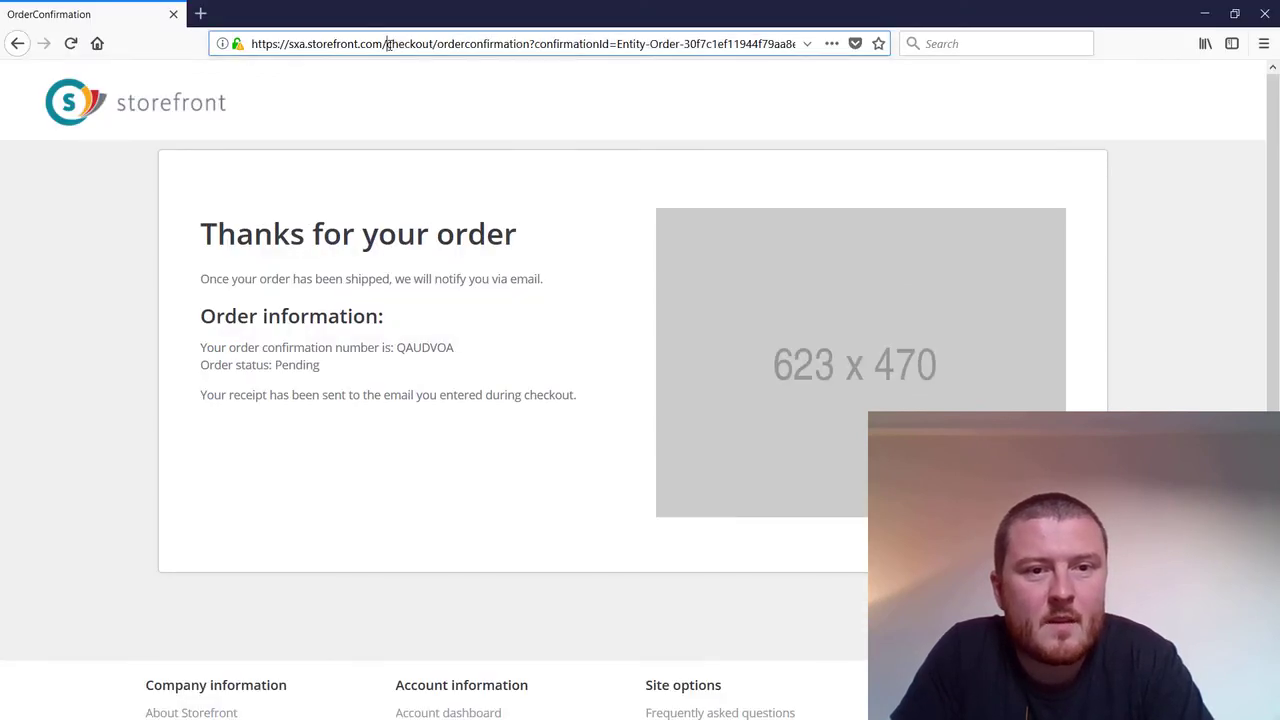
{"action": "left_click_drag", "start_coordinate": [388, 44], "coordinate": [890, 5]}
{"action": "key", "text": "BackSpace"}
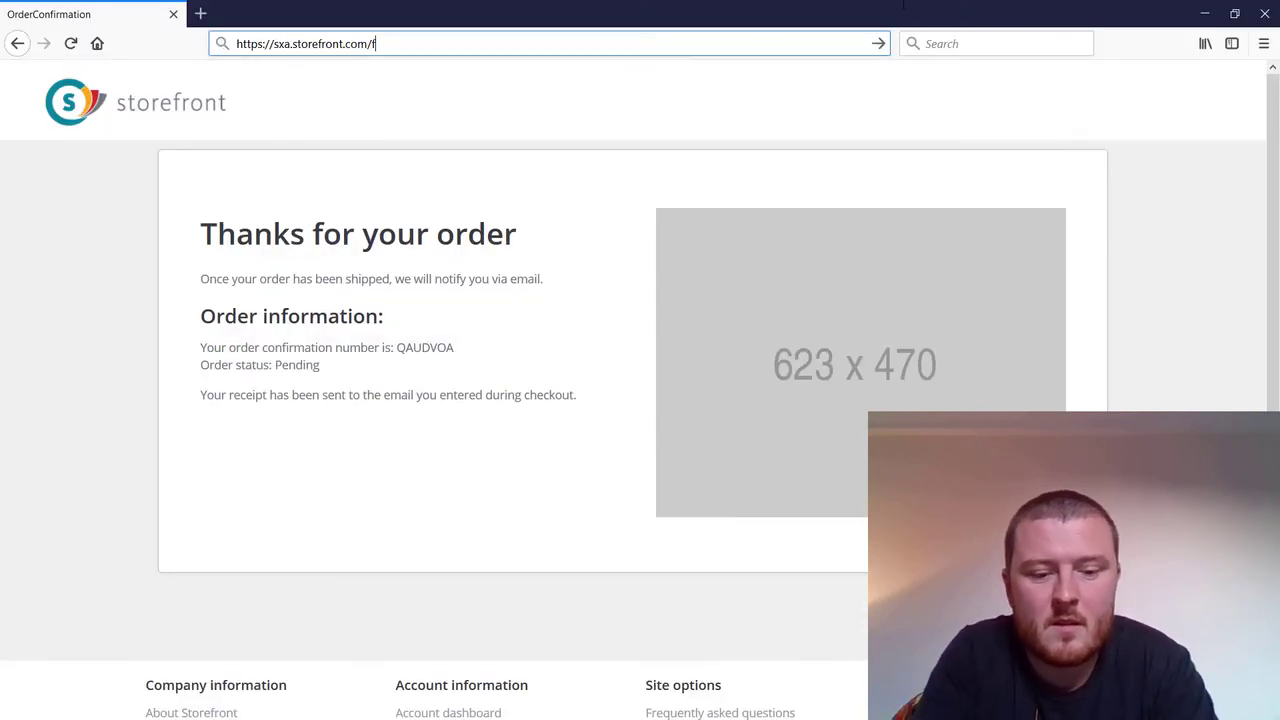
{"action": "type", "text": "fridge-"}
{"action": "key", "text": "Return"}
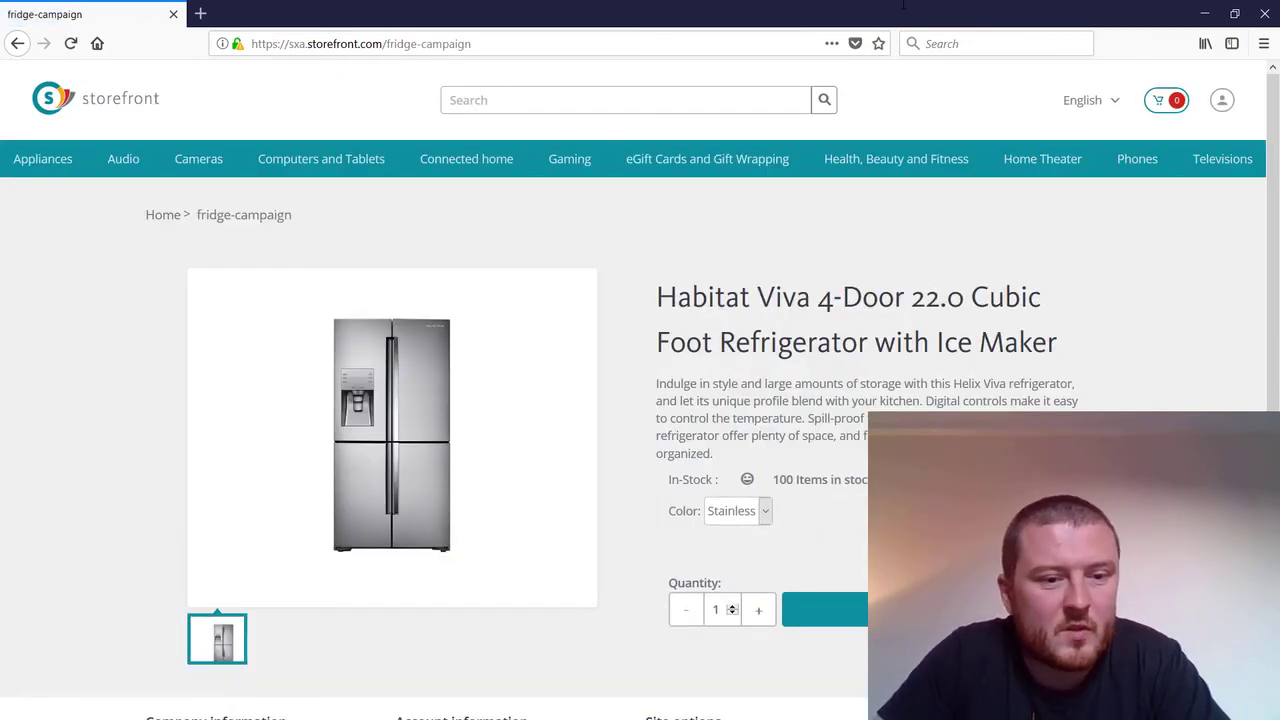
In fullscreen, add the Stainless Habitat Viva fridge (2,429.99 USD) to the cart and view the cart summary
{"action": "key", "text": "F11"}
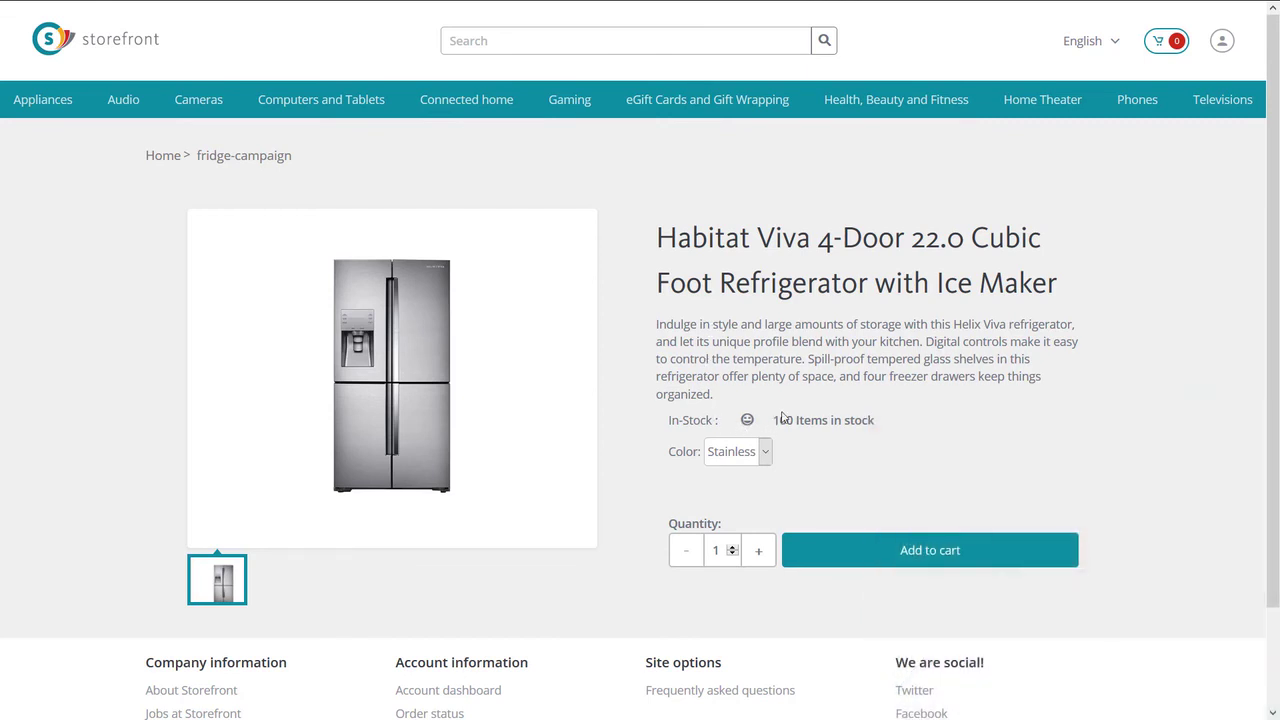
{"action": "left_click", "coordinate": [823, 551]}
{"action": "left_click", "coordinate": [1178, 54]}
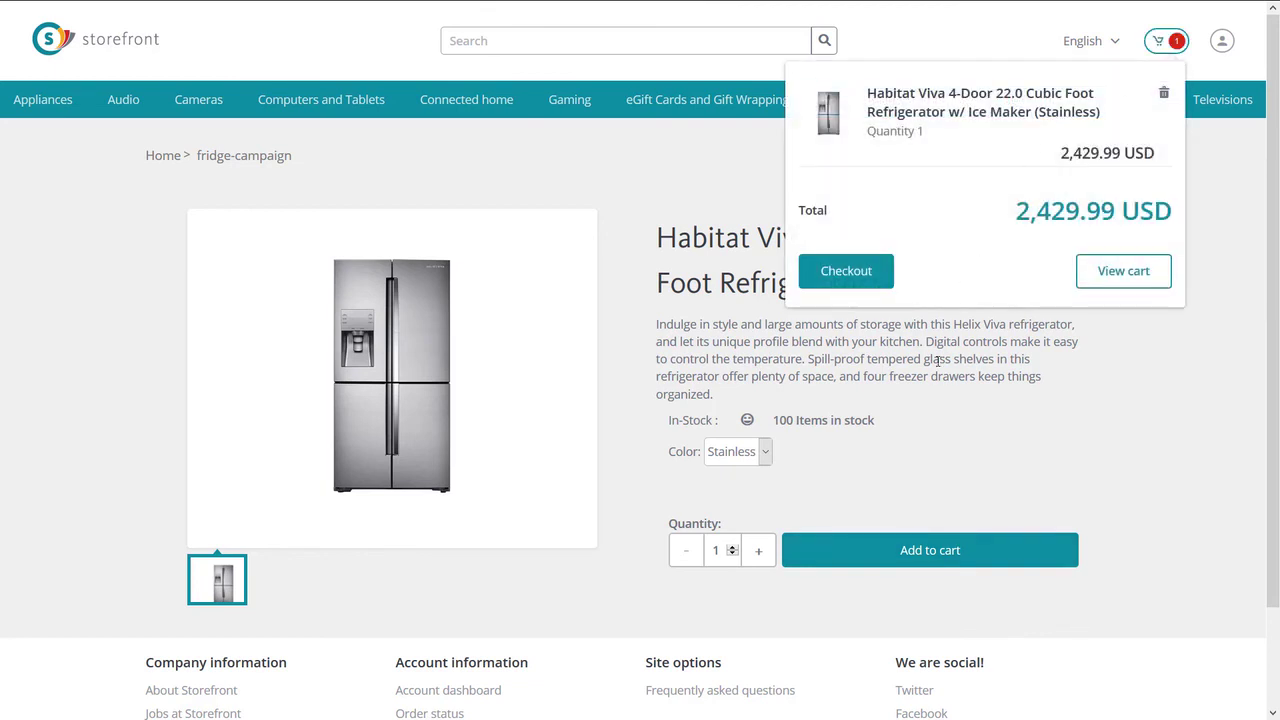